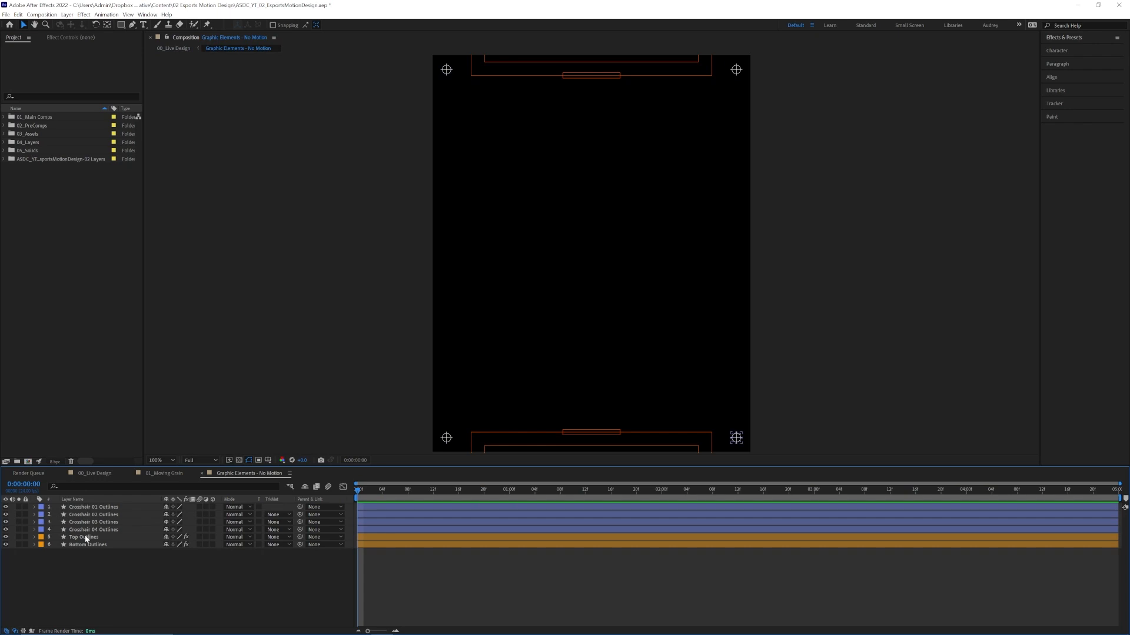
Play back the 01_Moving Grain composition and inspect its moving texture at a closer magnification.
left_click(201, 476)
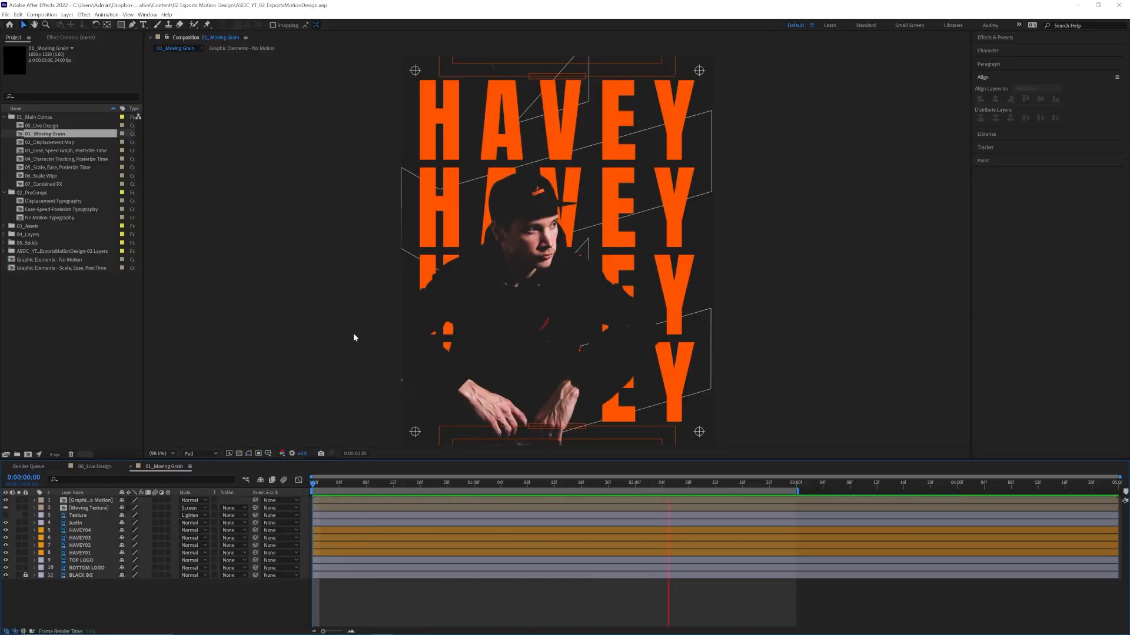
scroll(638, 254, "up", 1)
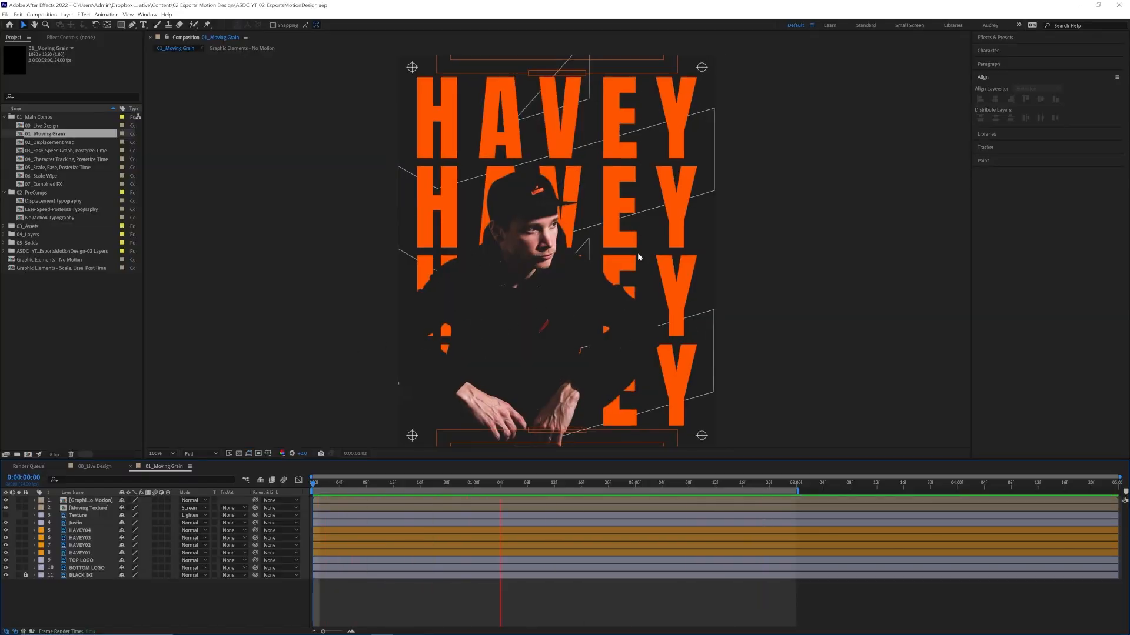
scroll(633, 260, "up", 1)
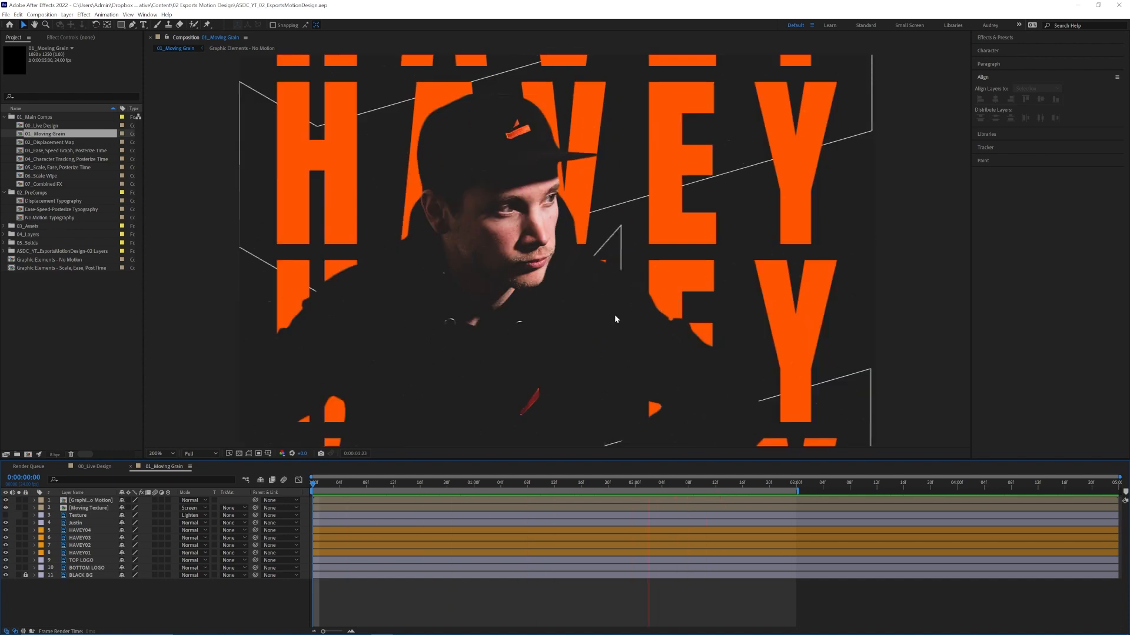
scroll(615, 316, "down", 2)
scroll(615, 316, "up", 1)
key("space")
Open the Moving Texture precomp inside 01_Moving Grain and preview how its texture images are staggered.
left_click(78, 515)
left_click(6, 515)
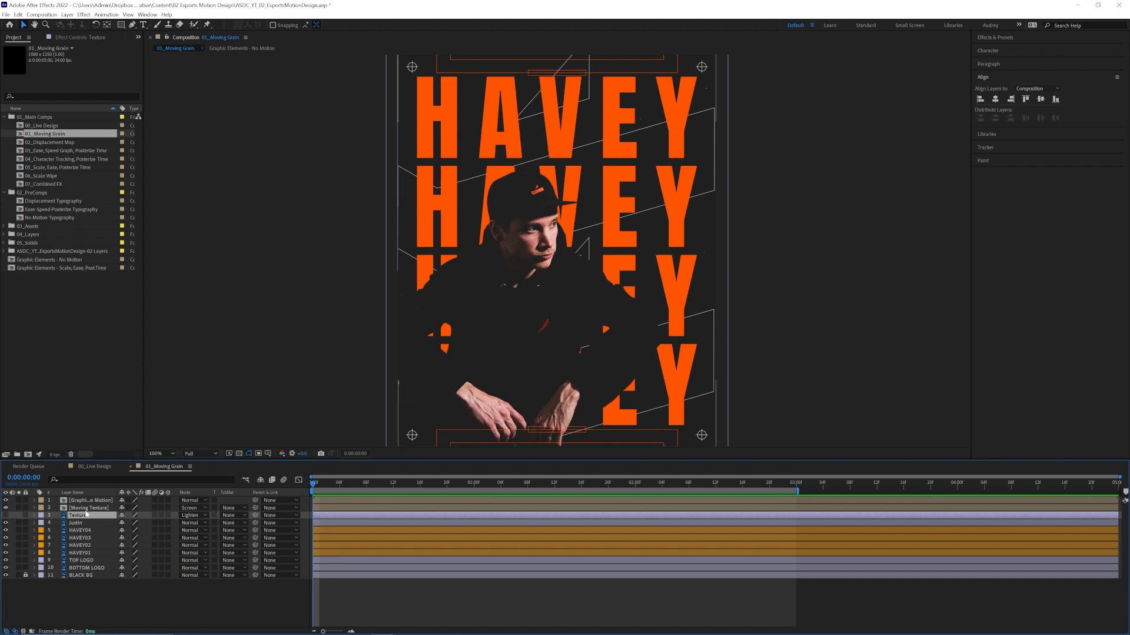
left_click(86, 510)
double_click(86, 512)
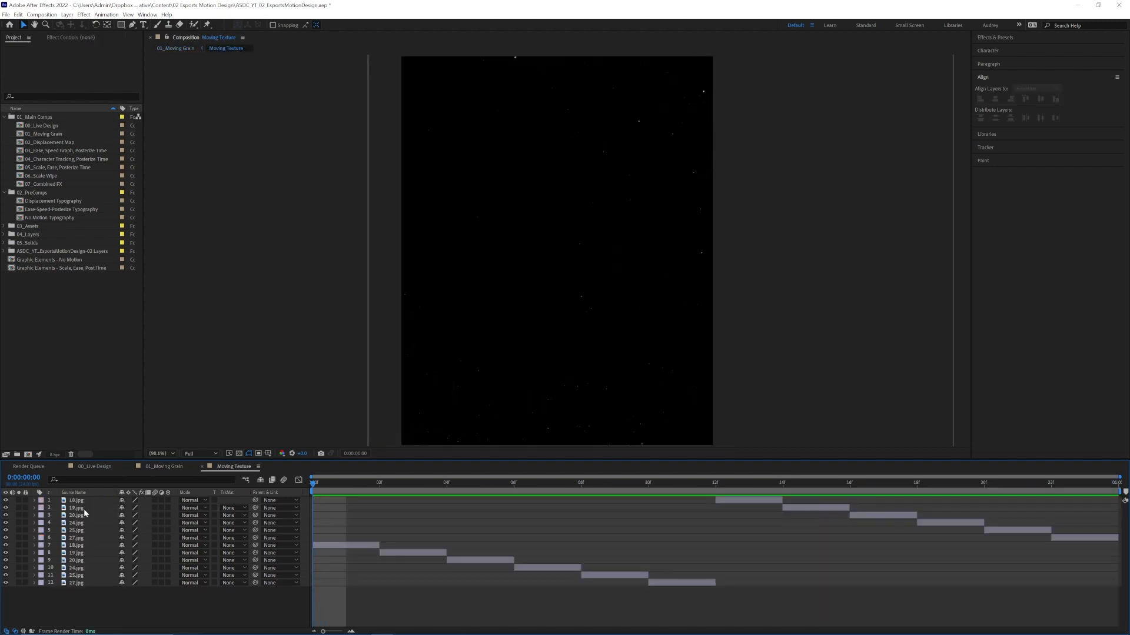
key("space")
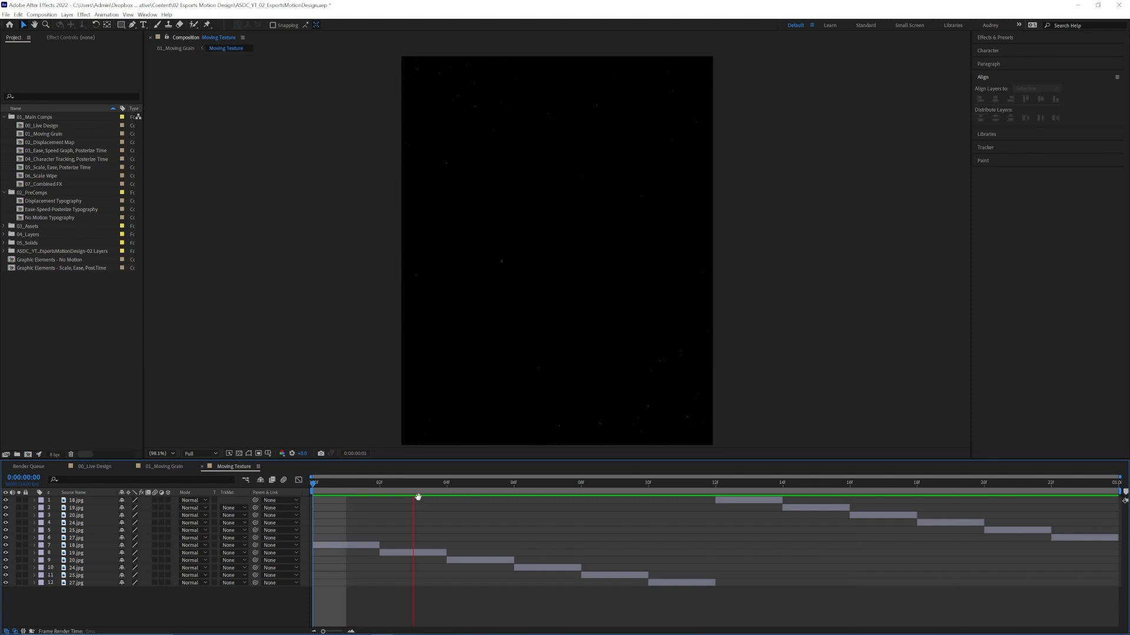
key("space")
key("Home")
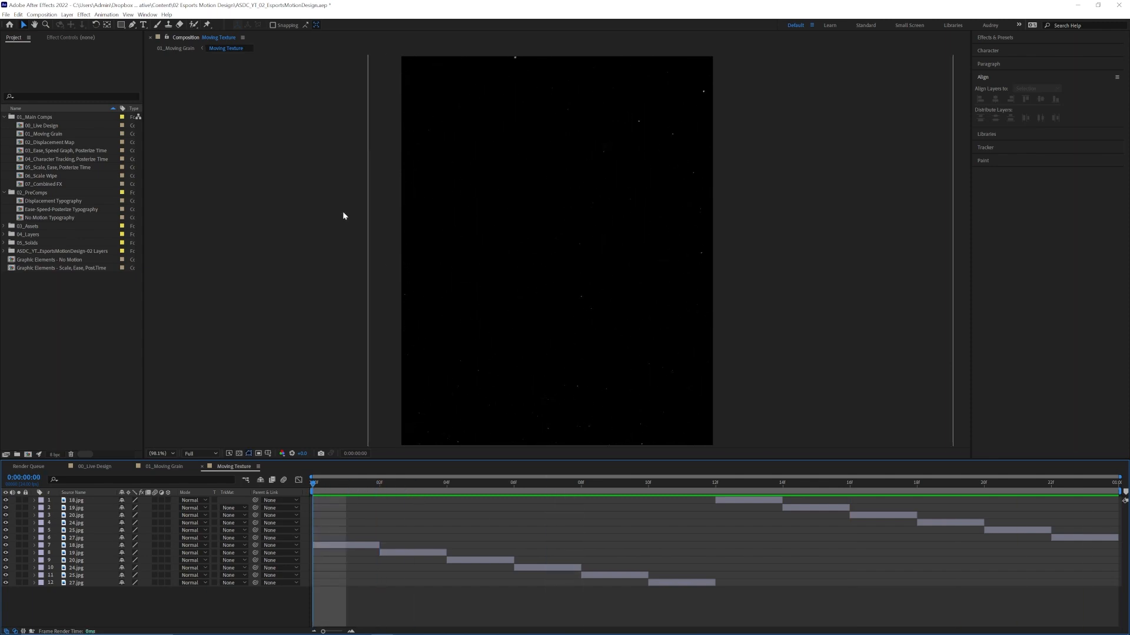
Start a new composition named "Moving Textures - V2".
left_click(41, 14)
left_click(52, 24)
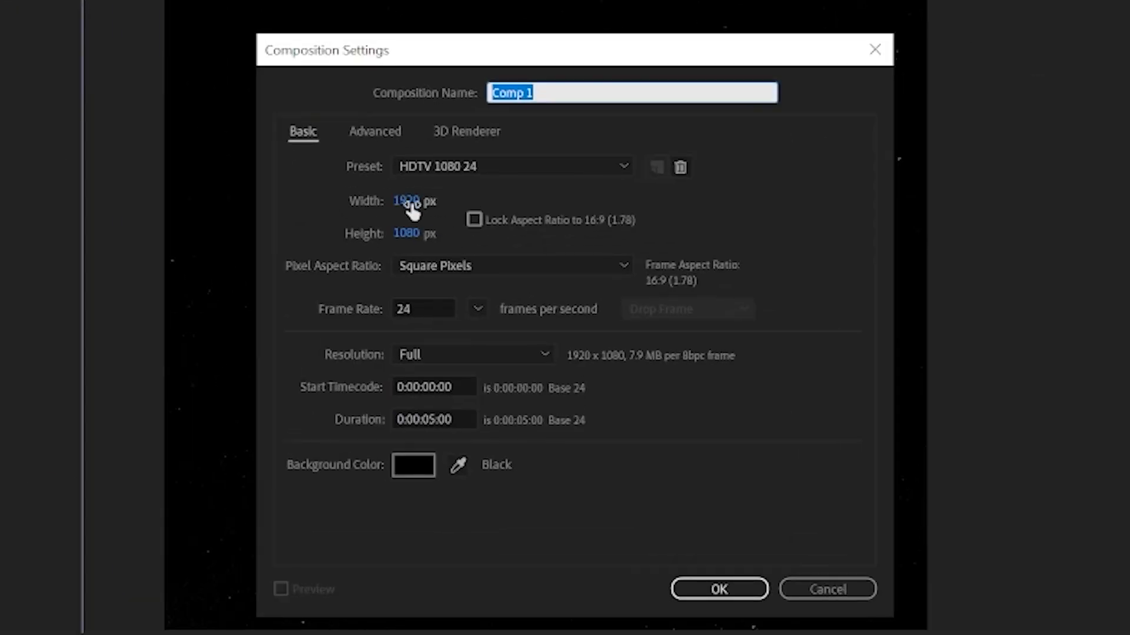
type("Moving Textures")
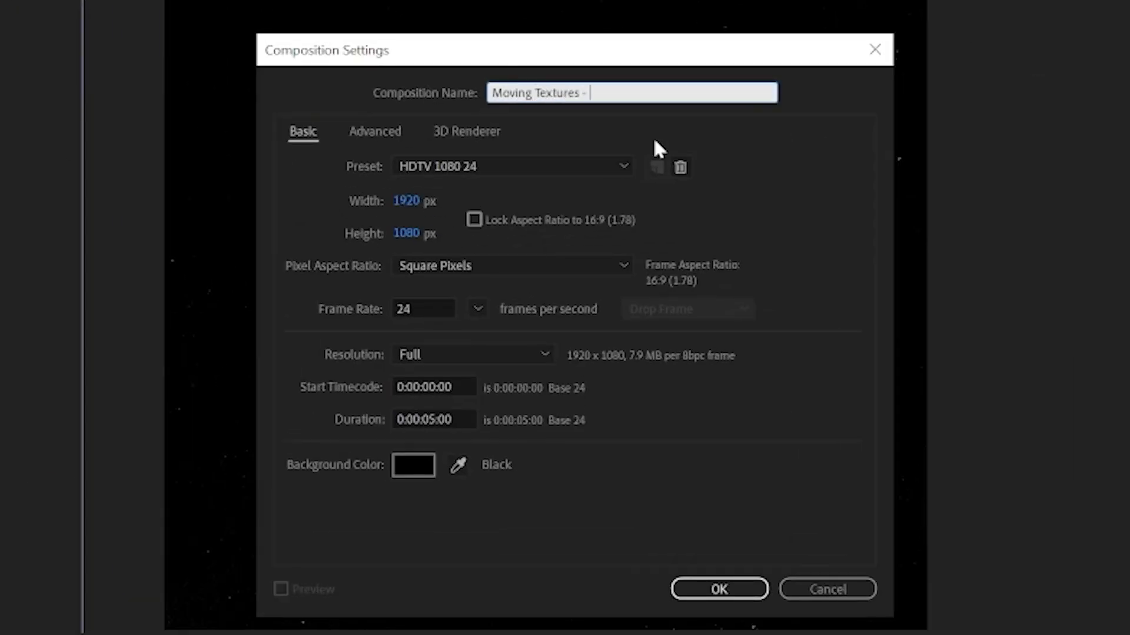
type(" - V2")
Set the new composition's size to 1080 px wide by 1350 px high.
key("Tab")
key("Tab")
key("Tab")
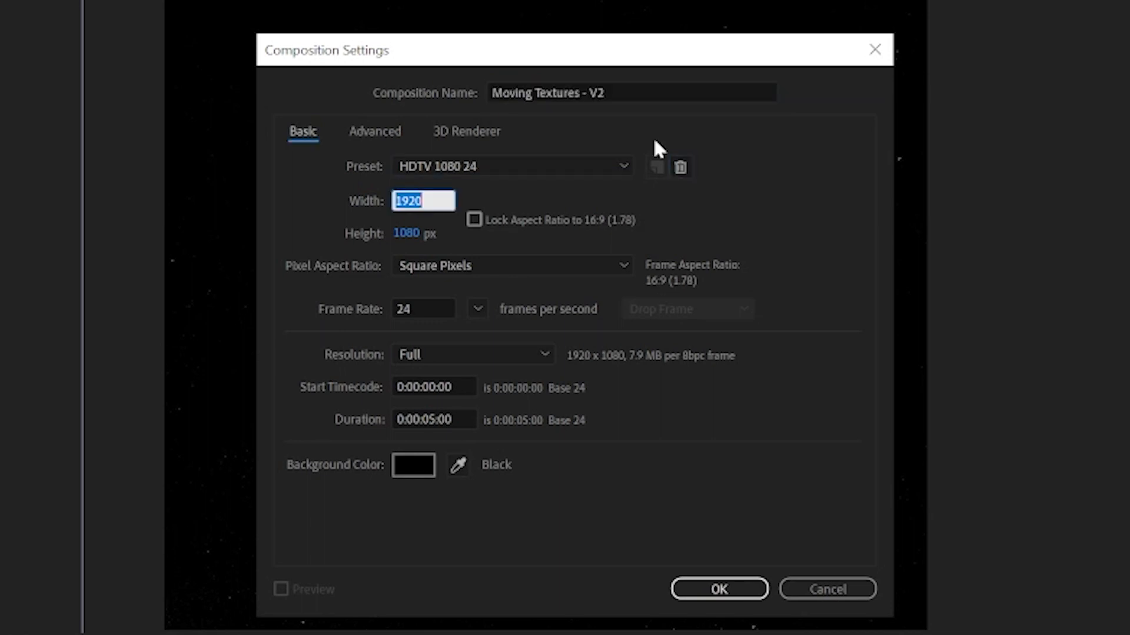
type("1080")
key("Tab")
type("1350")
key("Tab")
key("Tab")
key("Tab")
key("Tab")
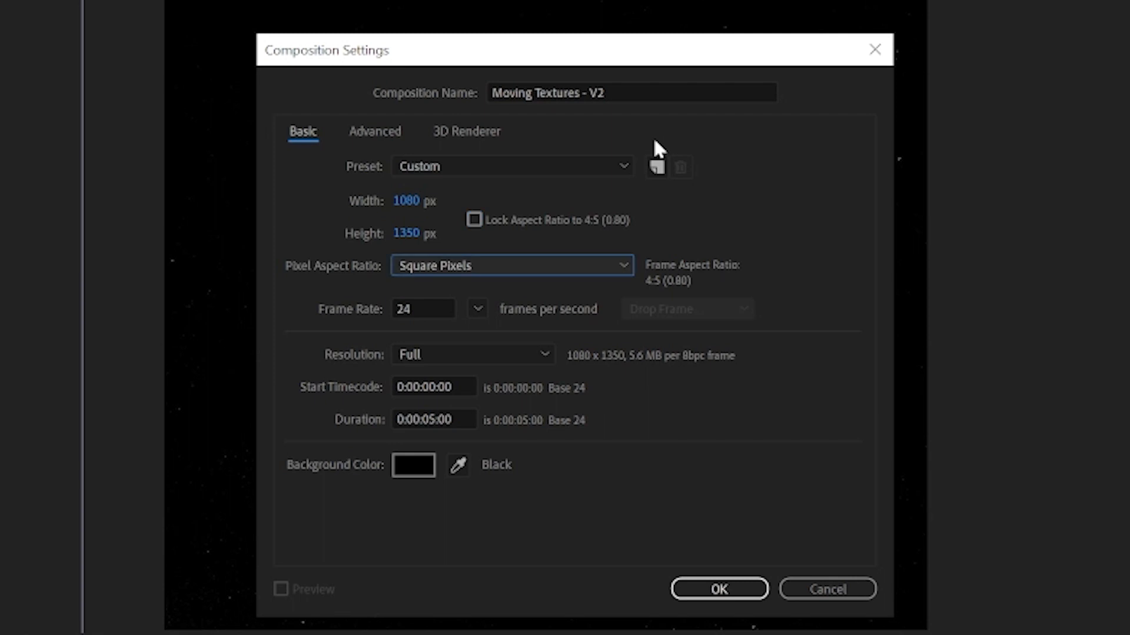
Set the composition's duration to 0:00:01:00 and create it.
key("Tab")
key("Tab")
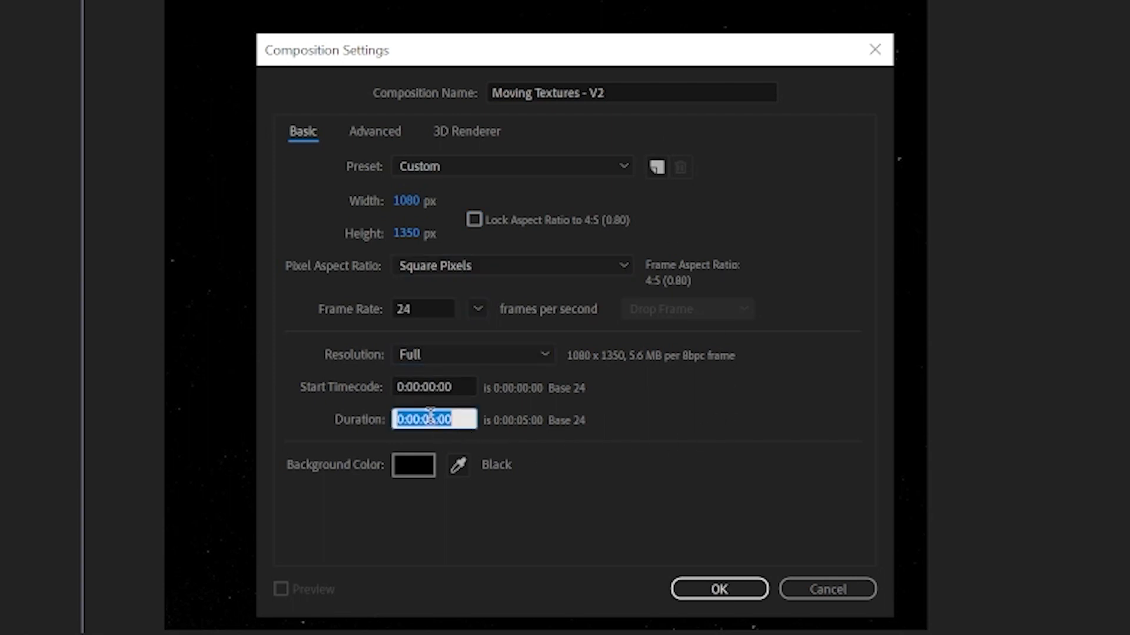
type("100")
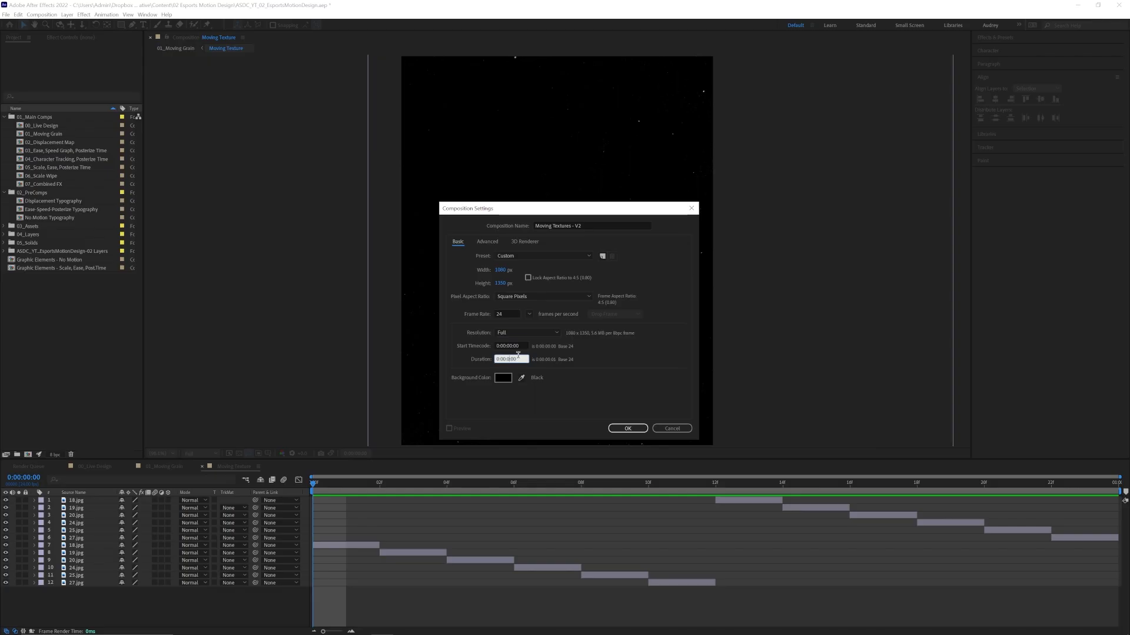
key("Tab")
left_click(627, 428)
Add the images 12.jpg through 8.jpg from the Textures folder in 03_Assets to the Moving Textures - V2 timeline.
left_click(4, 134)
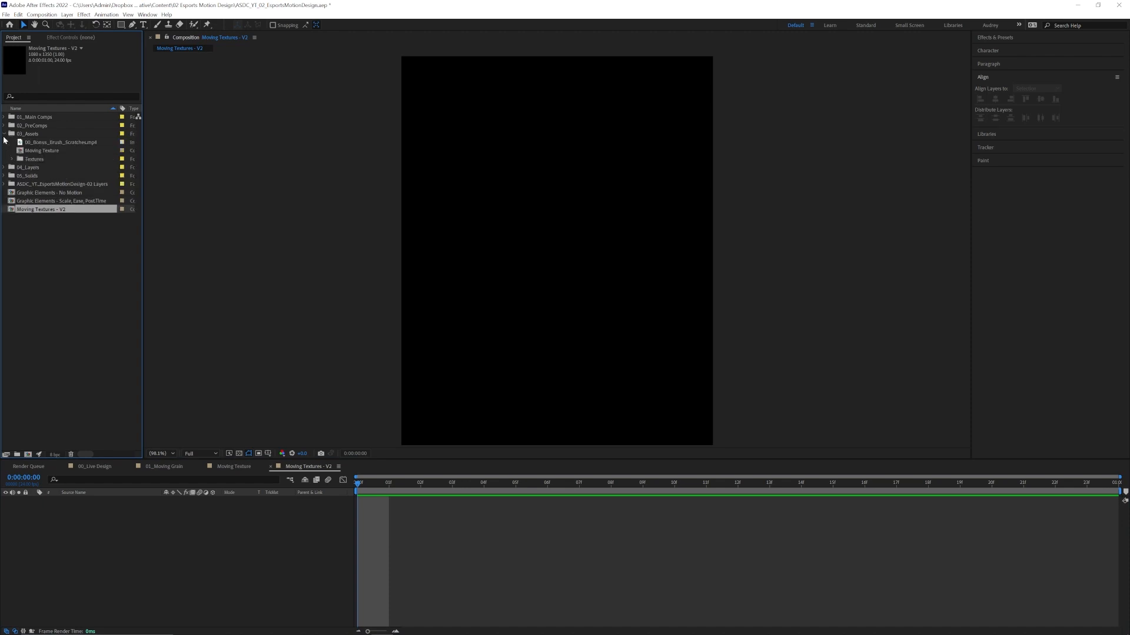
left_click(12, 159)
left_click(38, 176)
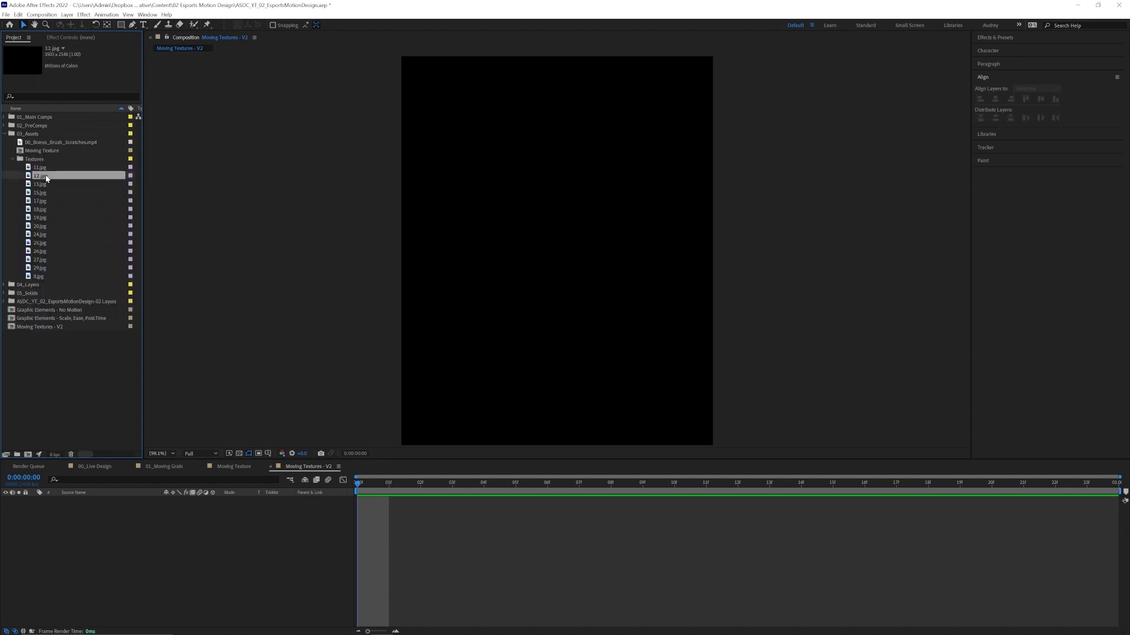
left_click(54, 277, "shift")
left_click_drag(43, 184, 236, 532)
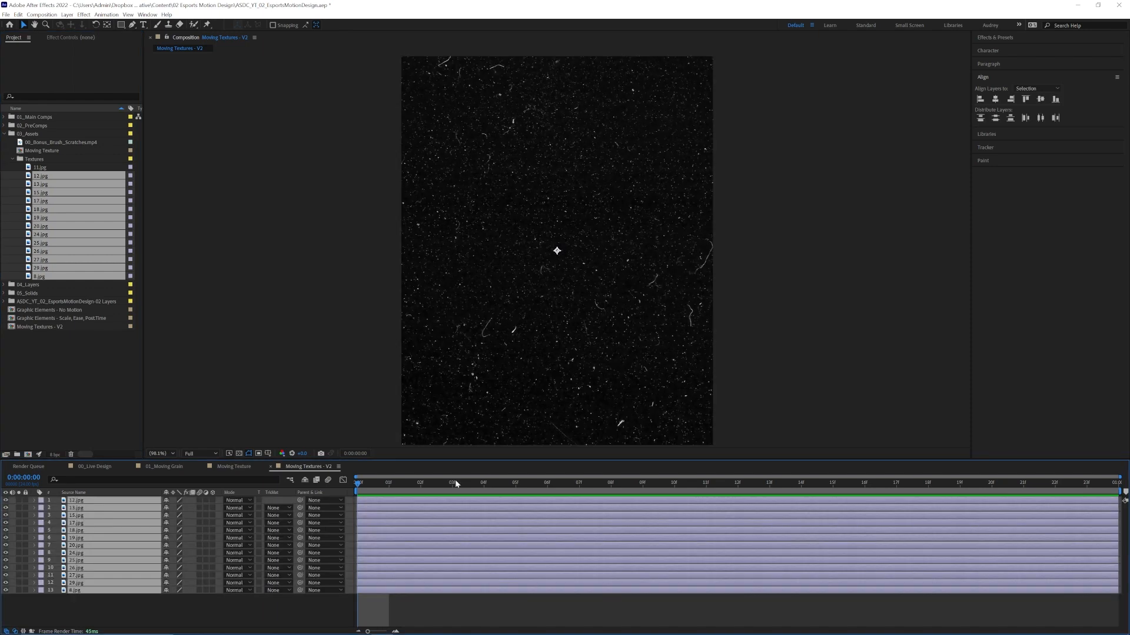
Split all texture layers at frame 2 and delete the portions after it.
left_click_drag(358, 486, 389, 489)
key("ctrl+shift+d")
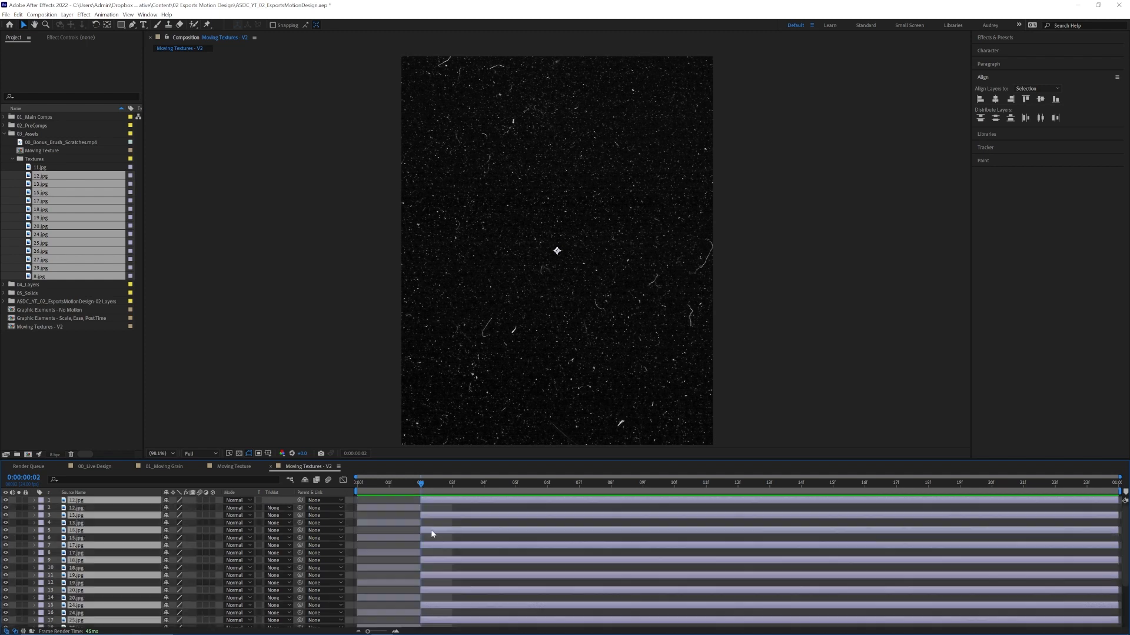
key("Delete")
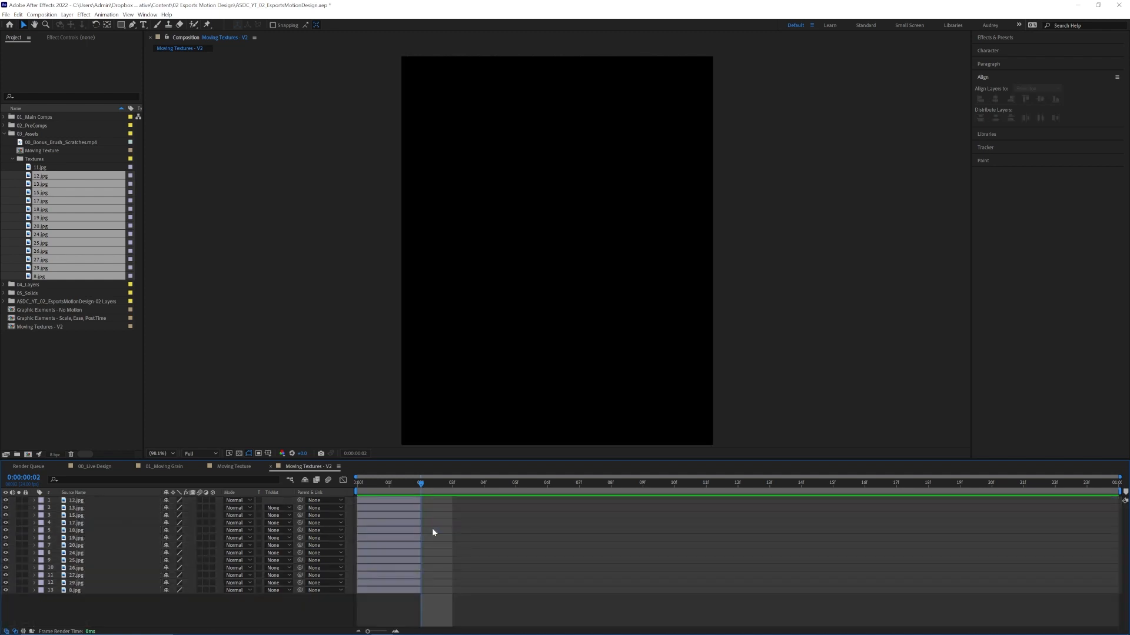
Sequence all the two-frame texture layers one after another without overlap, starting from 12.jpg.
key("ctrl+a")
left_click(392, 500)
left_click(388, 588, "shift")
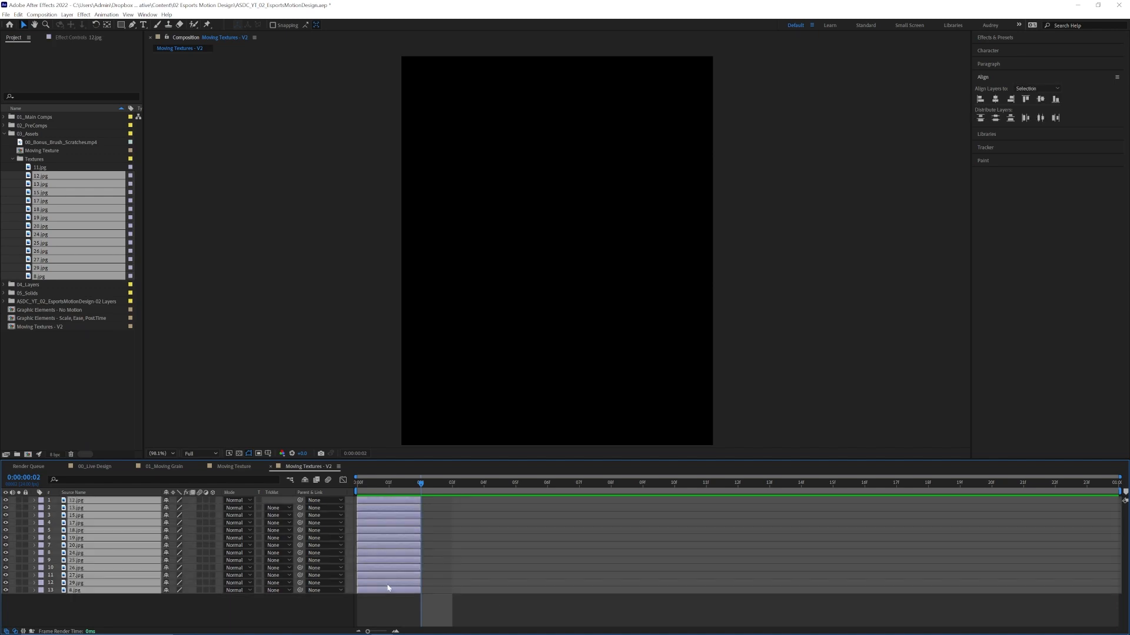
right_click(387, 535)
mouse_move(467, 432)
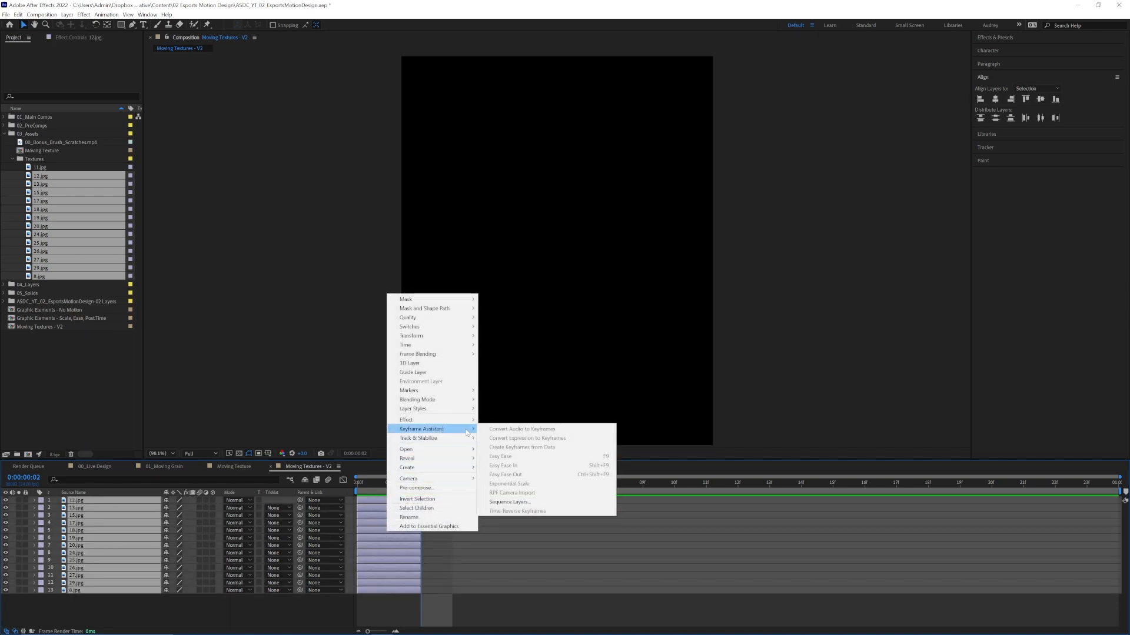
left_click(533, 502)
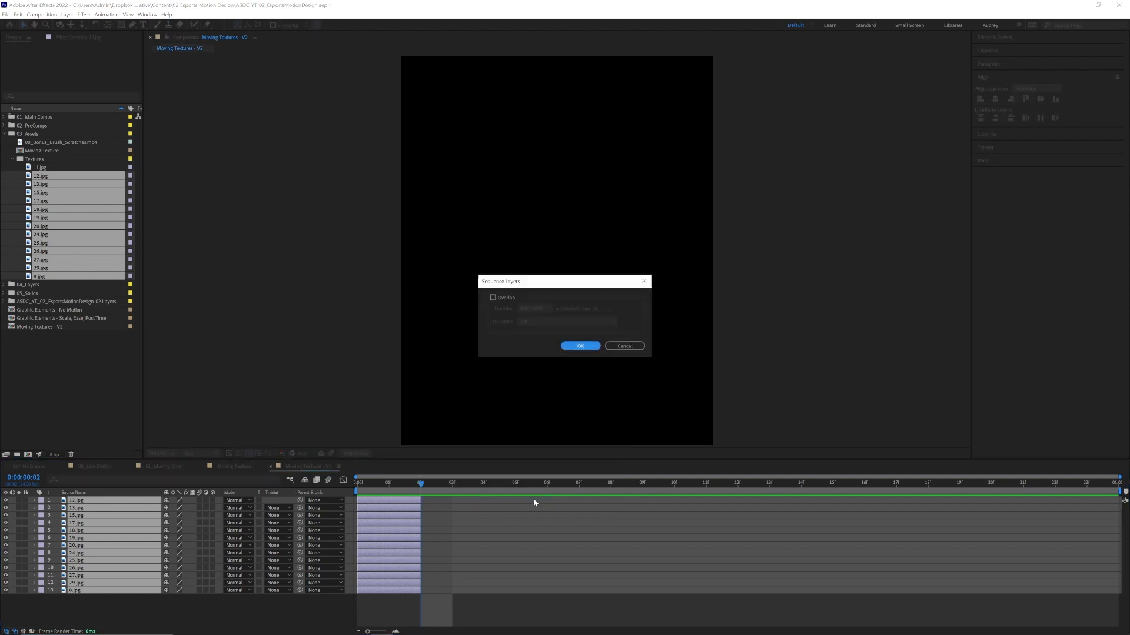
left_click(581, 347)
Play back the sequenced textures from the start of the composition to check them.
left_click_drag(407, 482, 326, 488)
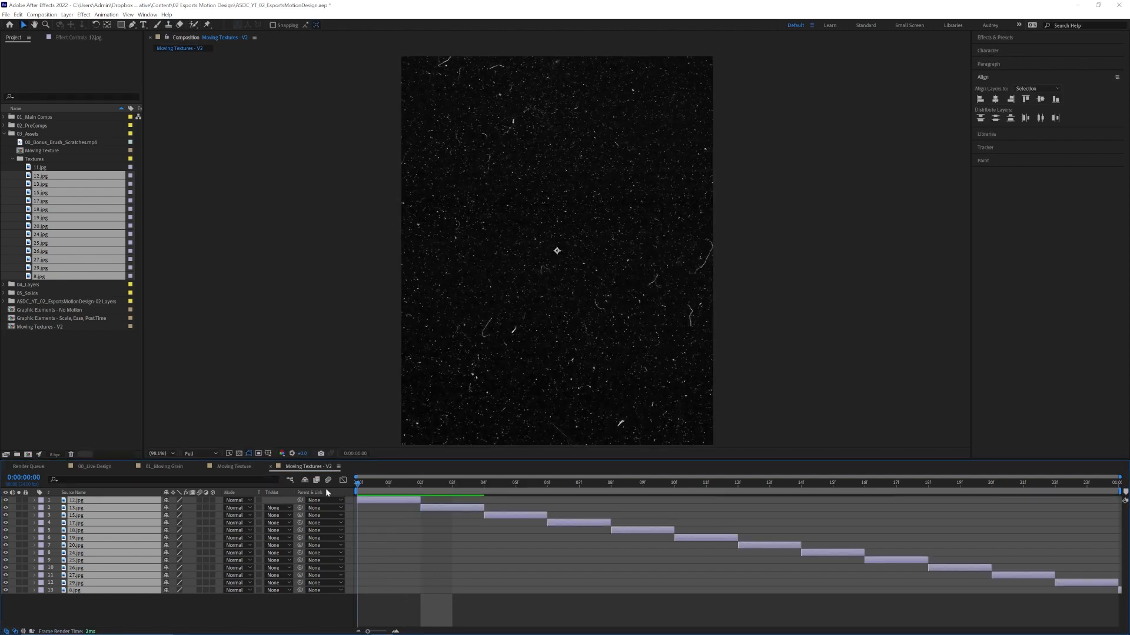
key("space")
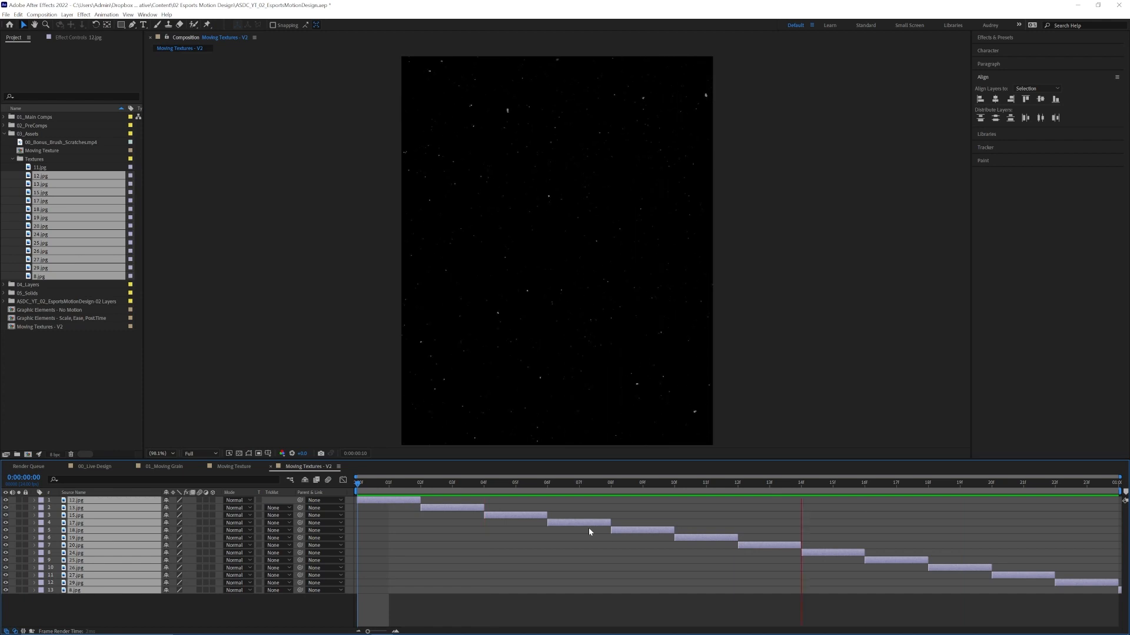
key("space")
left_click_drag(516, 484, 398, 506)
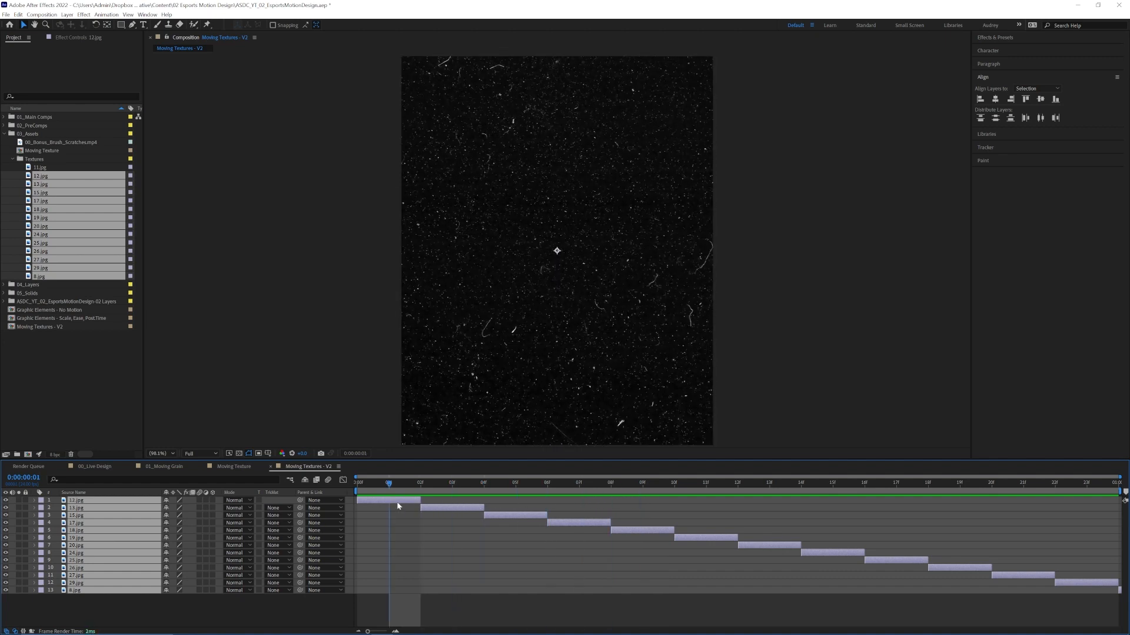
Delete the first four texture layers, 12.jpg through 17.jpg, from the sequence.
left_click_drag(578, 547, 388, 500)
left_click(412, 501)
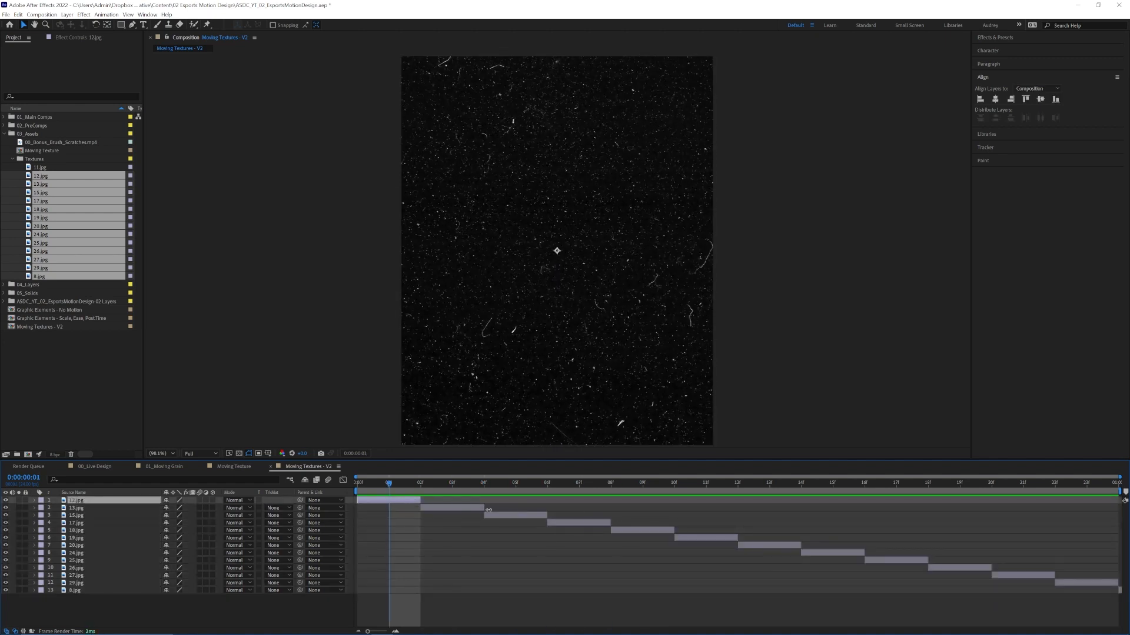
left_click(590, 525, "shift")
key("Delete")
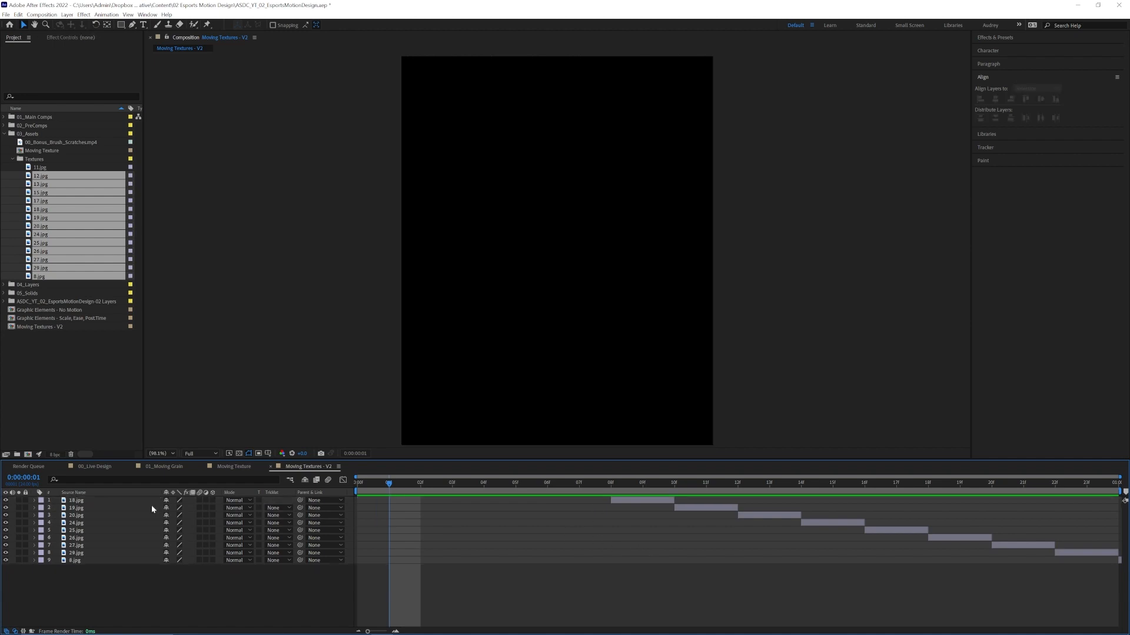
Shift all the remaining texture layers earlier so that 18.jpg starts at frame 0.
left_click(645, 502)
left_click(1119, 560, "shift")
left_click_drag(651, 500, 858, 503)
Delete the 29.jpg layer and move 8.jpg to frame 14, directly after 27.jpg.
left_click(851, 553)
key("Delete")
left_click_drag(893, 555, 830, 555)
left_click(706, 483)
scroll(618, 343, "down", 1)
left_click_drag(618, 343, 528, 320)
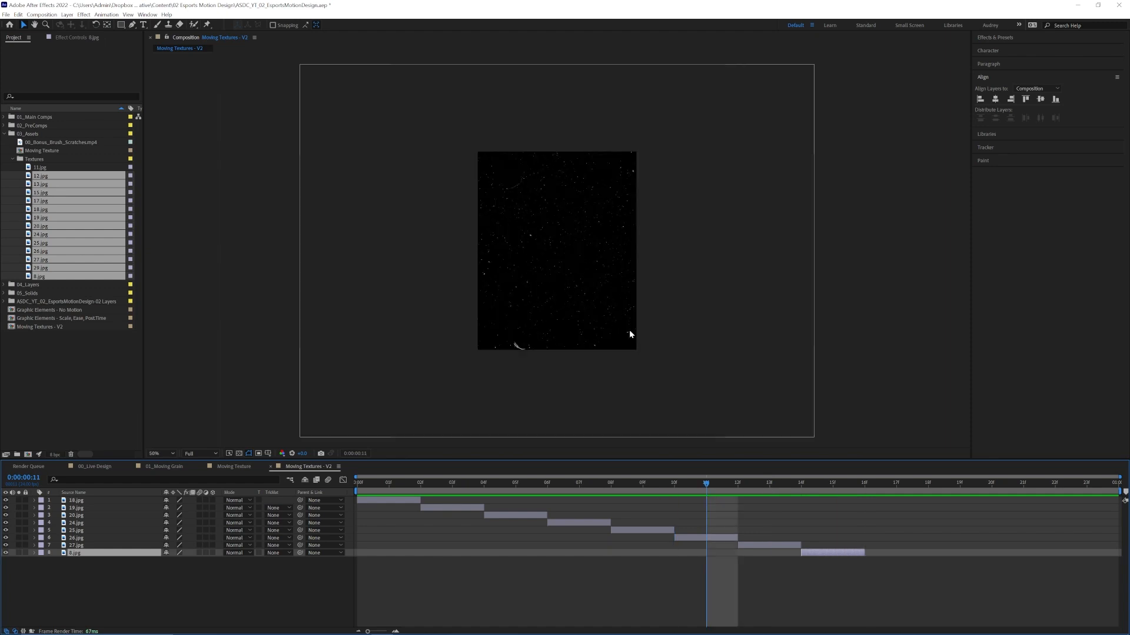
key("ctrl+z")
Duplicate the 20.jpg layer, move the copy to frame 16 and place it at the bottom of the layer stack.
left_click_drag(519, 484, 865, 486)
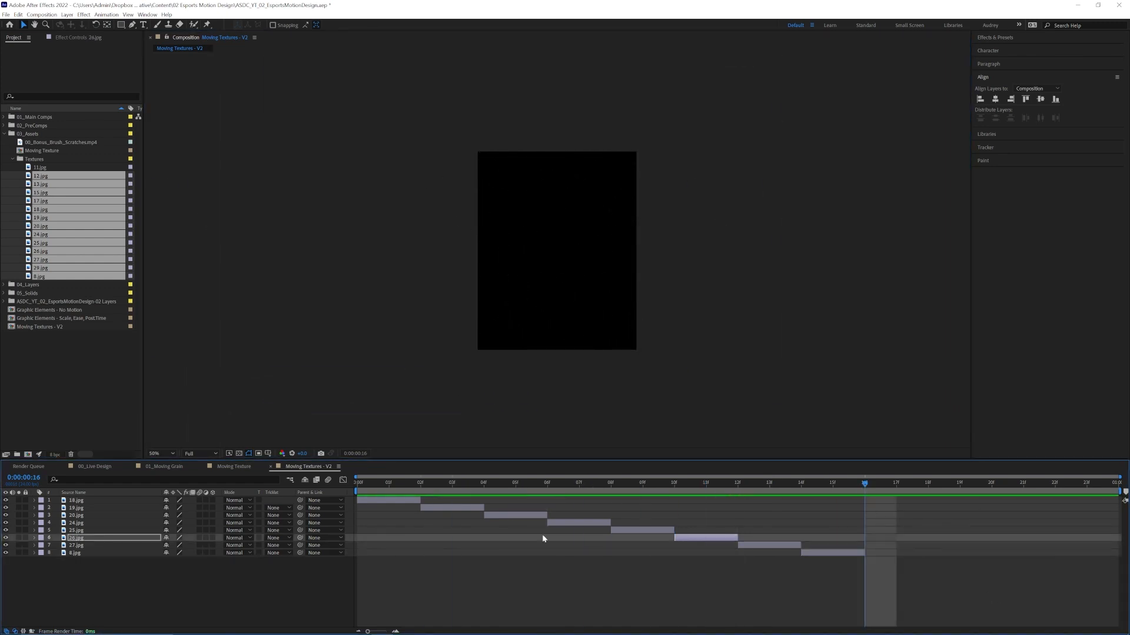
left_click(515, 516)
key("ctrl+d")
left_click_drag(113, 516, 117, 498)
left_click_drag(535, 501, 912, 511)
left_click_drag(94, 501, 100, 567)
Duplicate the texture layer that starts at frame 8, move the copy to frame 18 and offset its image in the frame.
left_click(643, 531)
key("ctrl+d")
left_click_drag(643, 567, 960, 568)
left_click_drag(634, 333, 560, 300)
left_click_drag(500, 259, 631, 296)
Fill frames 20 to 24 with two more duplicated texture layers and offset the last one's image in the frame.
left_click(777, 483)
key("ctrl+d")
left_click(965, 484)
left_click(963, 568)
key("ctrl+d")
left_click_drag(963, 582, 1090, 583)
left_click_drag(726, 389, 750, 269)
Preview the completed Moving Textures - V2 sequence from its first frame.
key("Home")
key("space")
key("space")
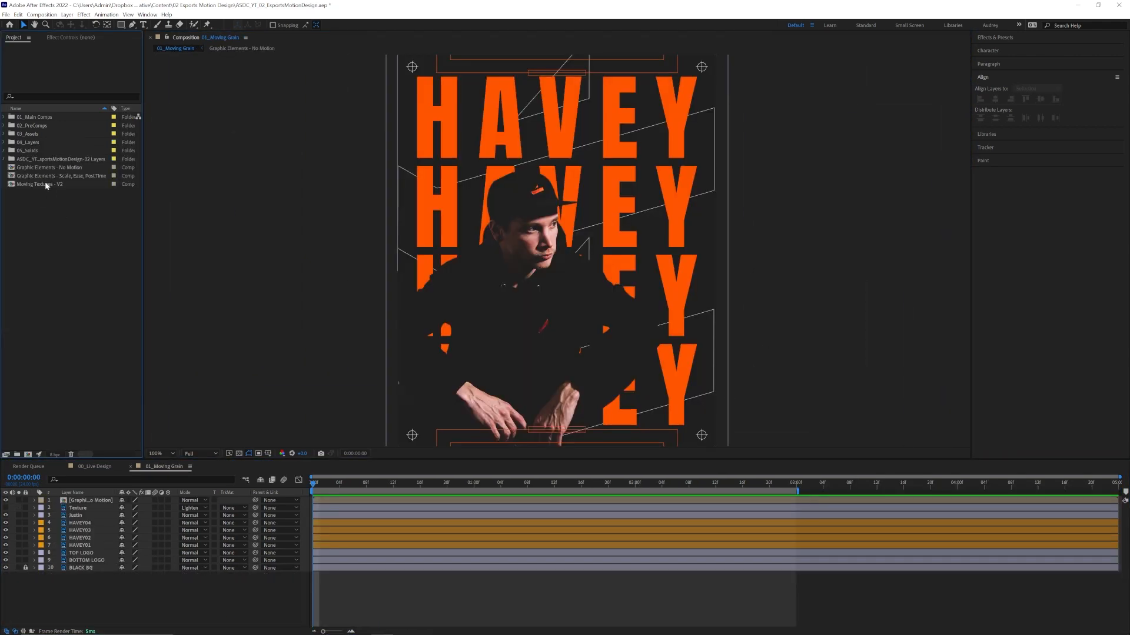
Replace the Moving Texture layer in 01_Moving Grain with Moving Textures - V2 and go to the layer's end at 0:00:01:00.
left_click_drag(47, 186, 82, 505)
left_click_drag(329, 480, 471, 496)
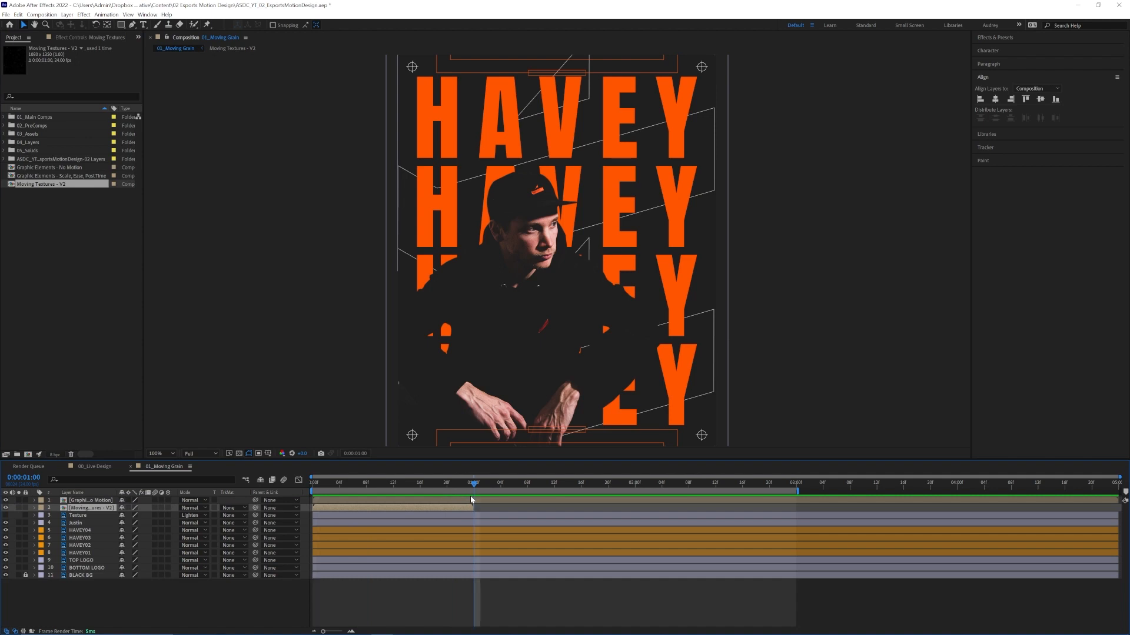
Enable time remapping on the Moving Textures - V2 layer and add a Time Remap keyframe at 0:00:00:23.
right_click(454, 512)
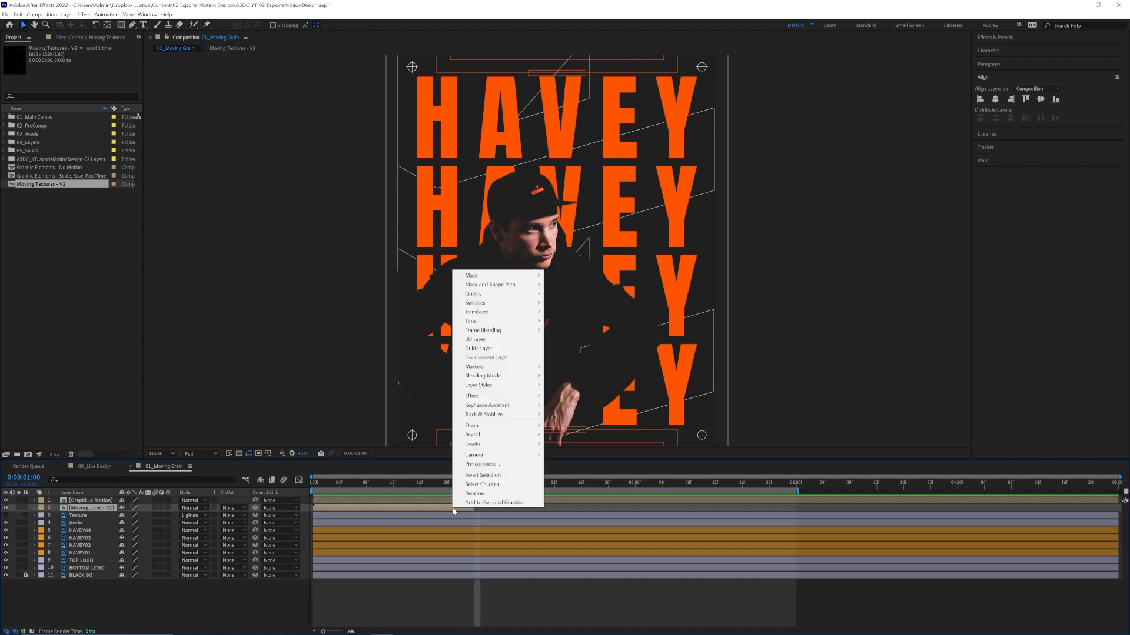
mouse_move(486, 324)
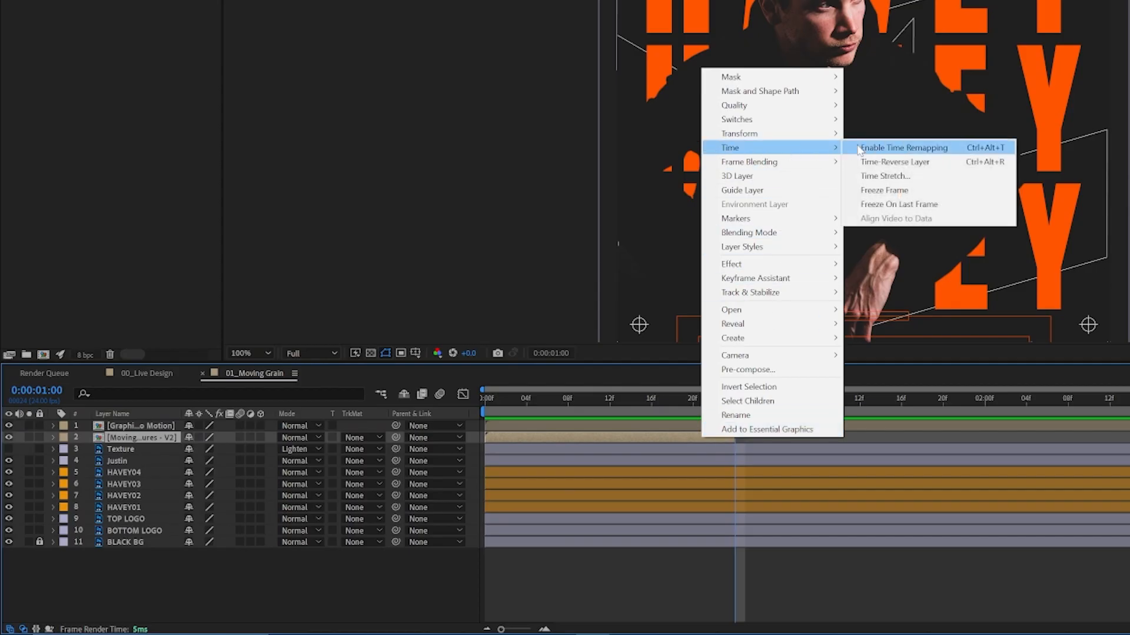
left_click(859, 148)
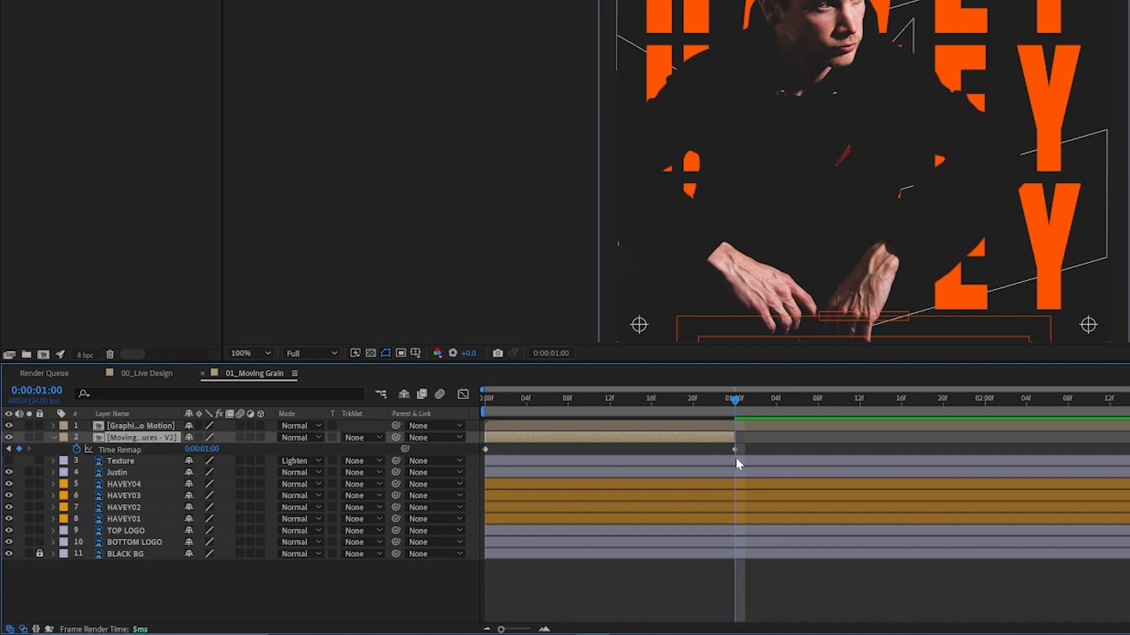
left_click_drag(736, 403, 730, 403)
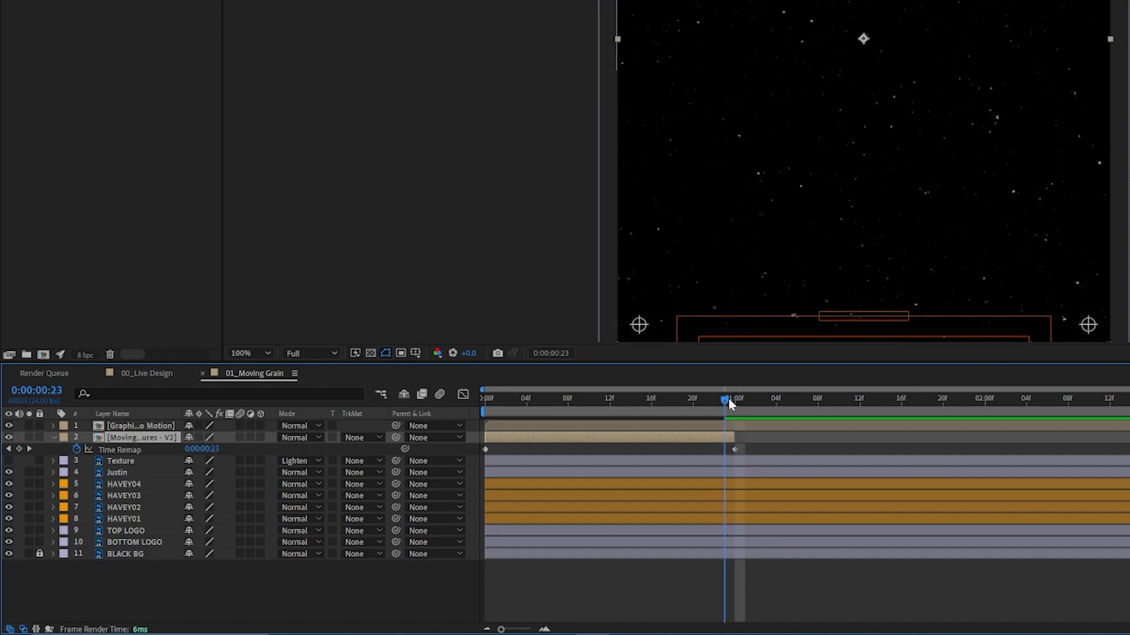
left_click(20, 450)
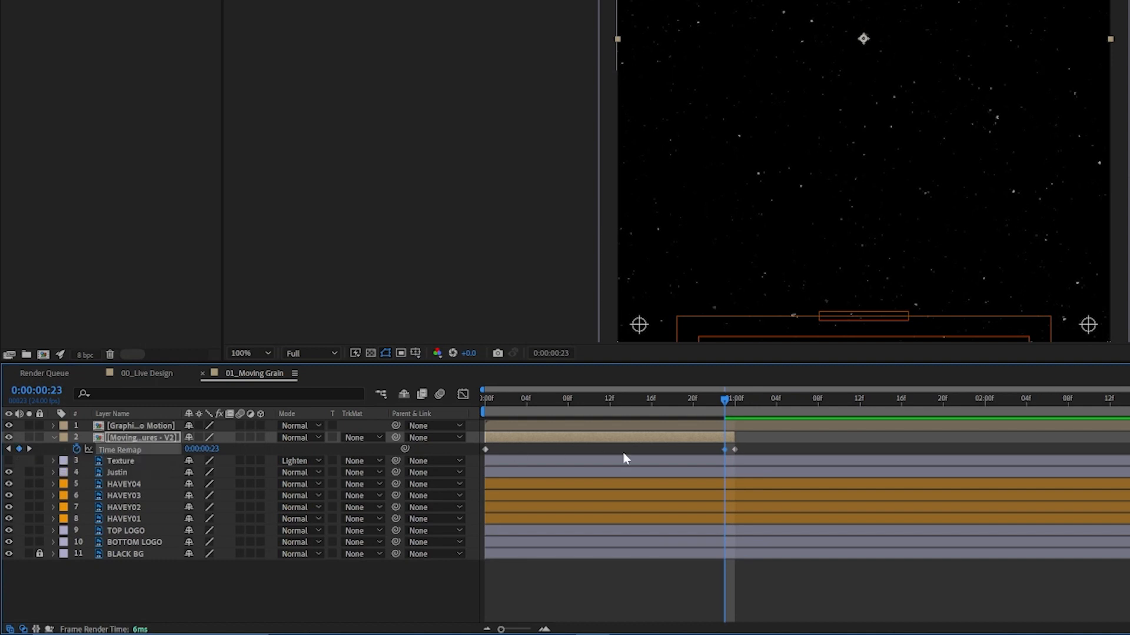
Delete the Time Remap keyframe at 0:00:01:00 and extend the Moving Textures - V2 layer to the composition's end.
left_click(734, 449)
key("Delete")
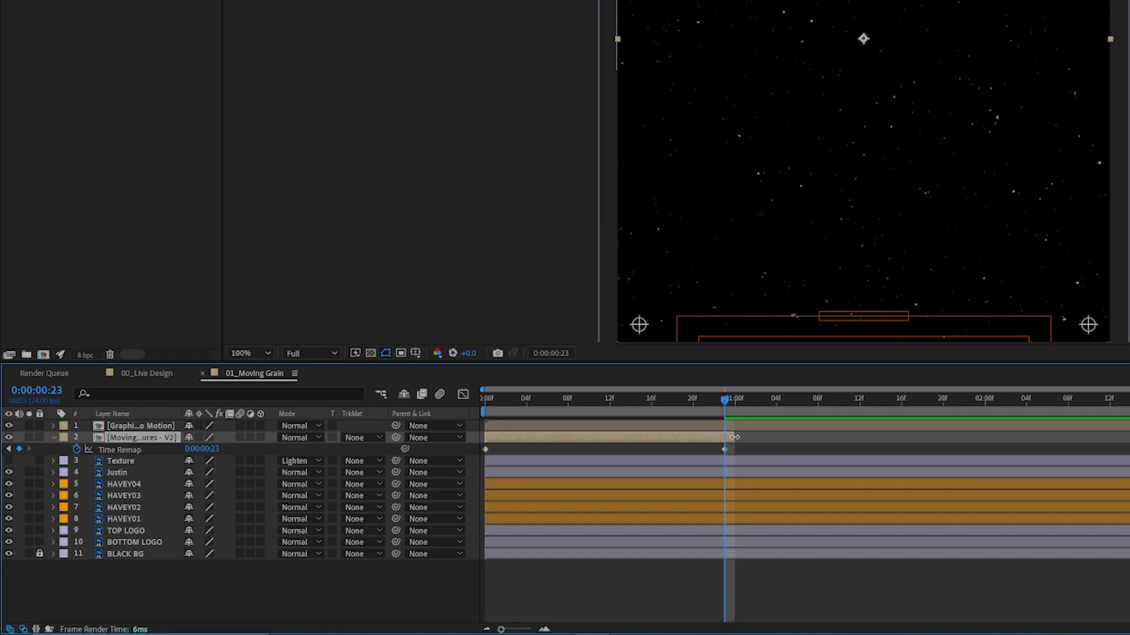
left_click_drag(761, 438, 1127, 439)
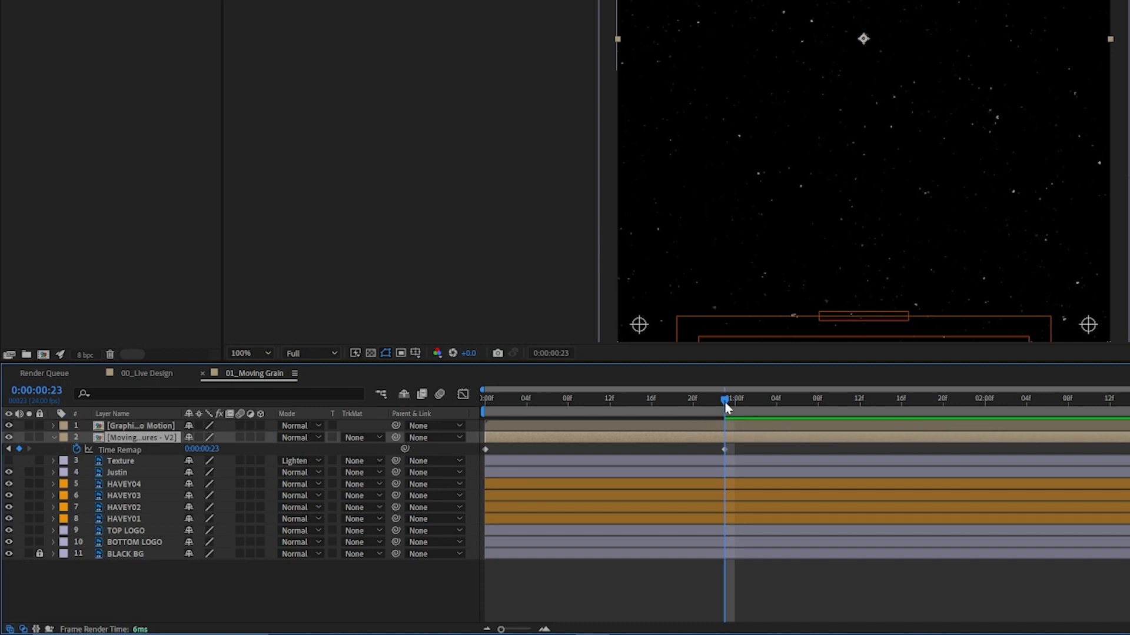
Preview 01_Moving Grain from its first frame to check the extended texture layer.
left_click_drag(700, 400, 454, 404)
key("space")
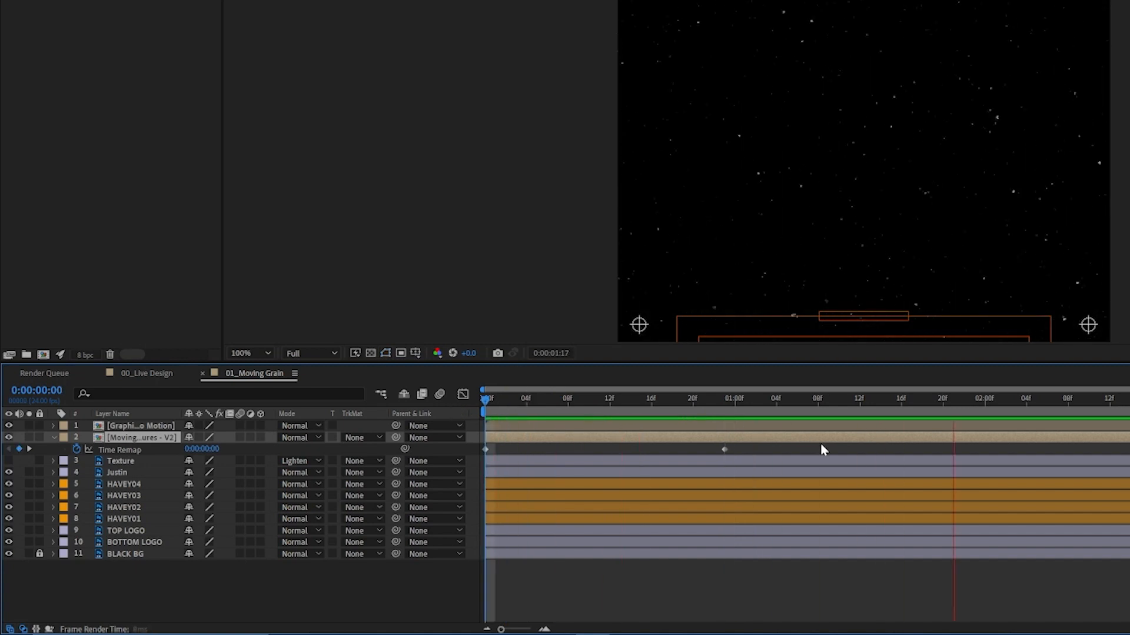
key("space")
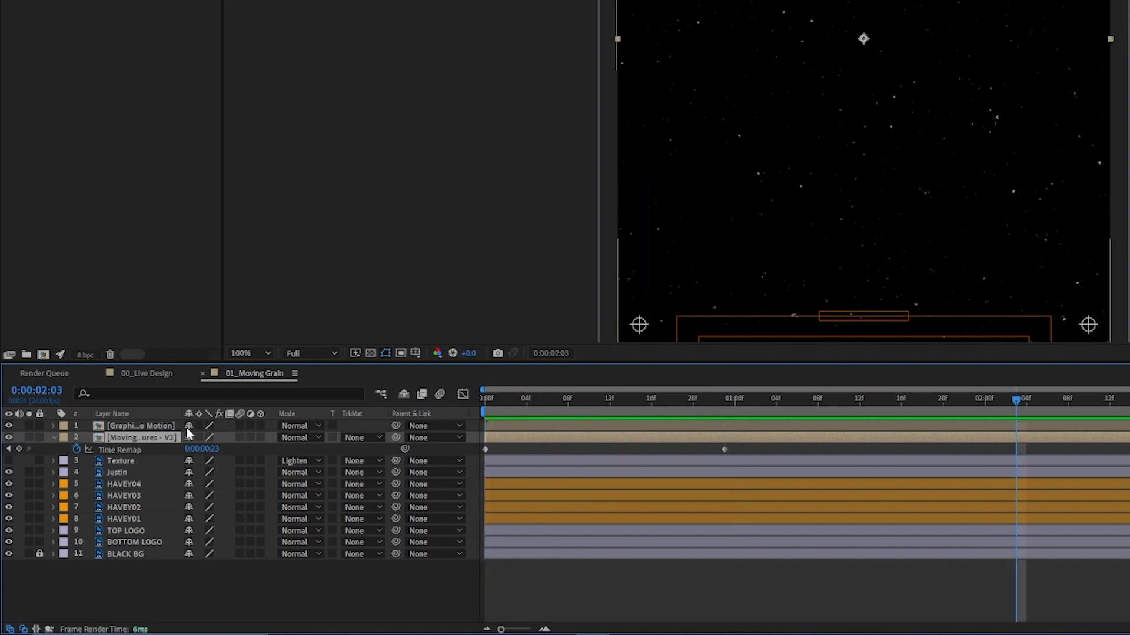
Add the expression loopOut("cycle") to the Time Remap property of Moving Textures - V2 and preview the loop.
left_click(76, 450, "alt")
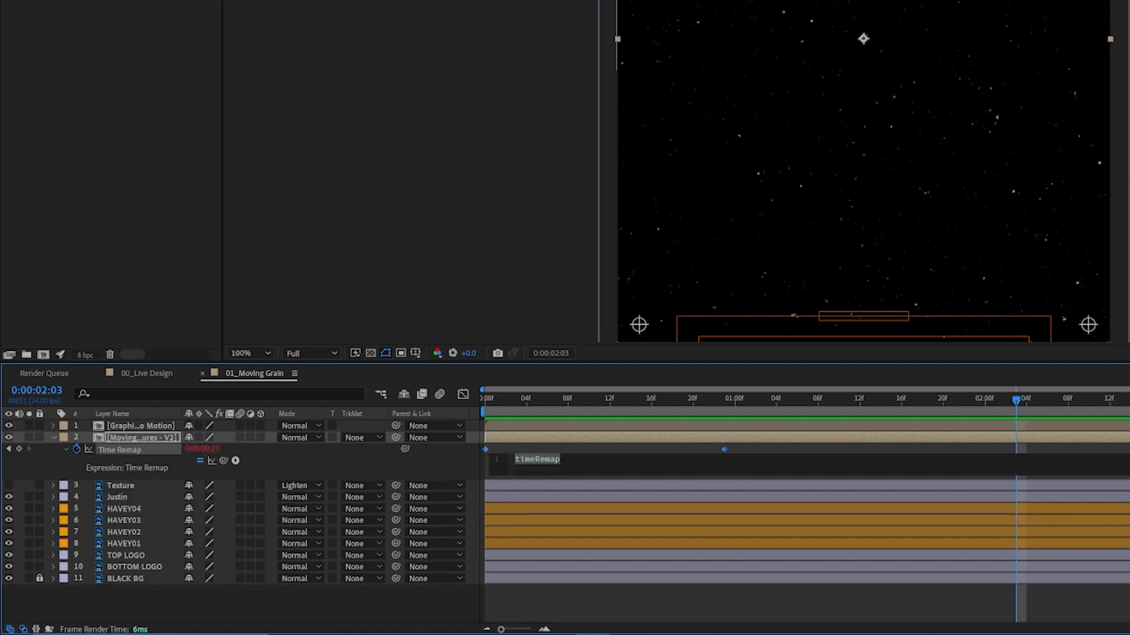
type("loop")
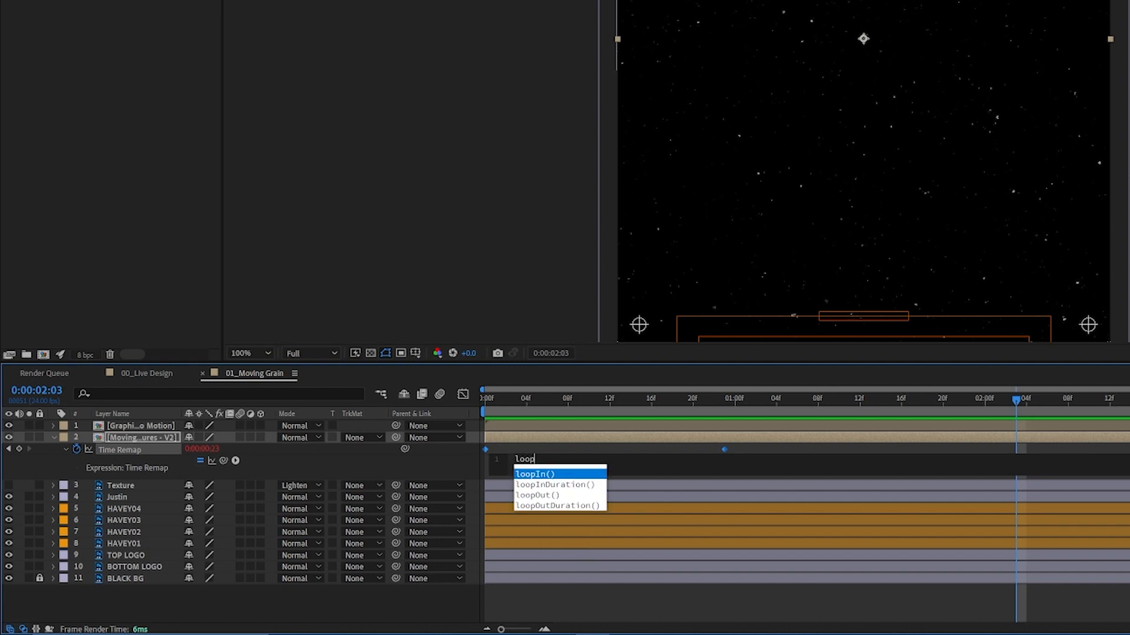
key("Down")
key("Down")
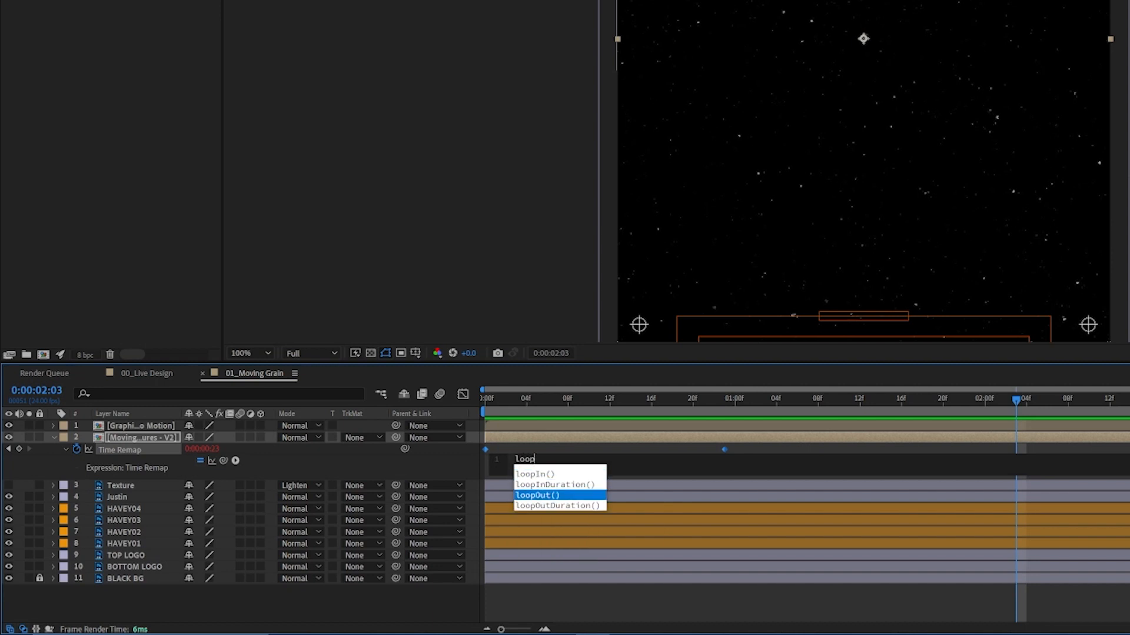
key("Return")
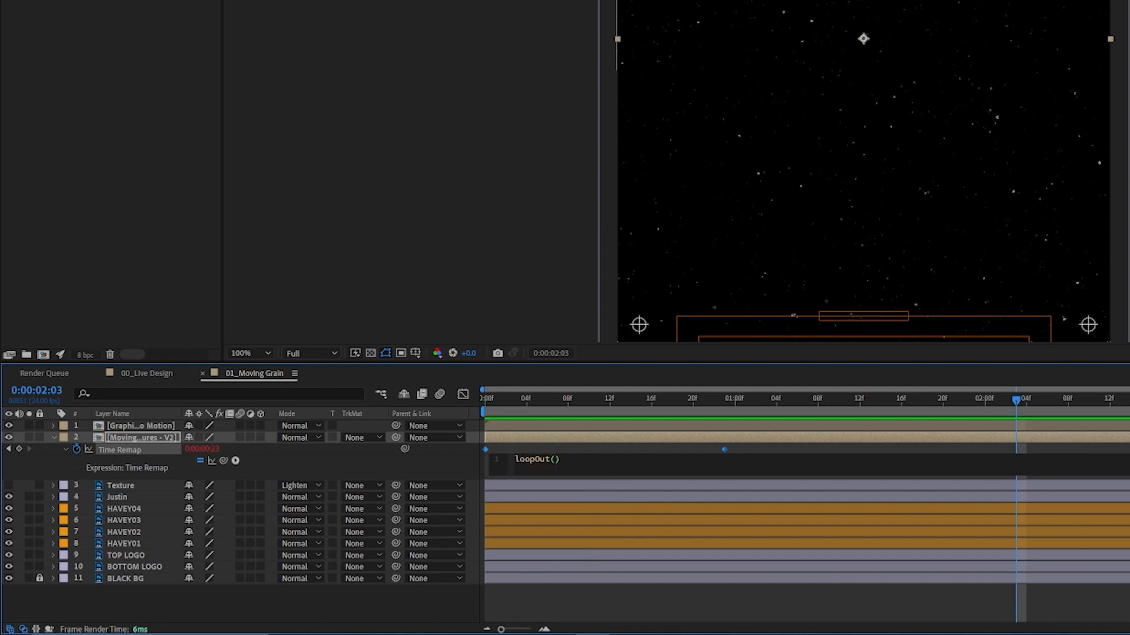
type("\"")
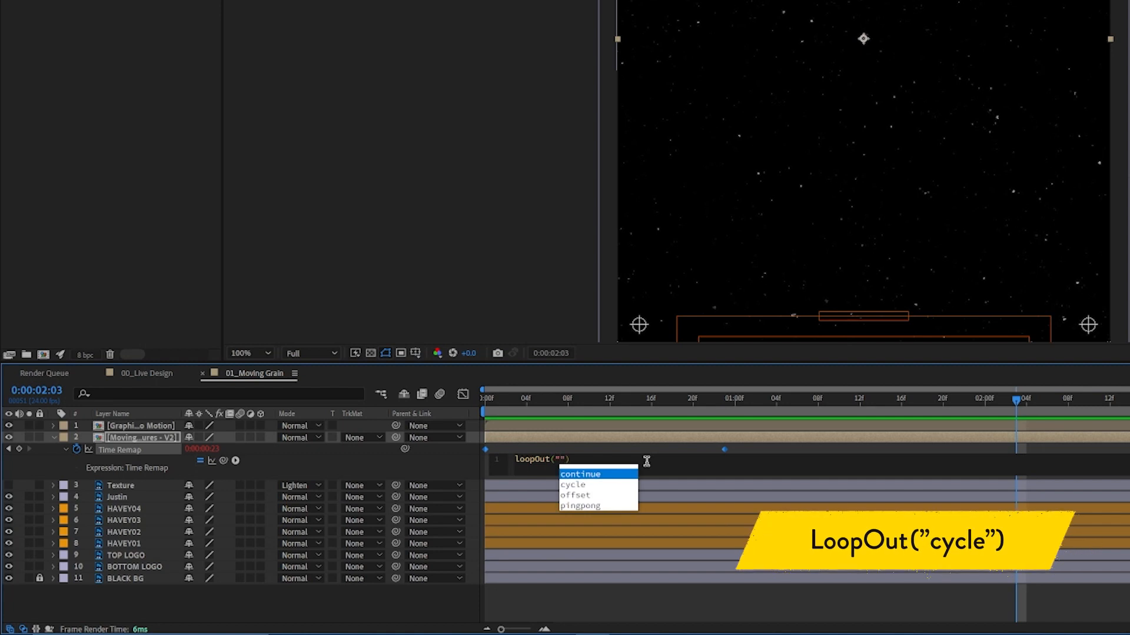
type("cycle")
key("Return")
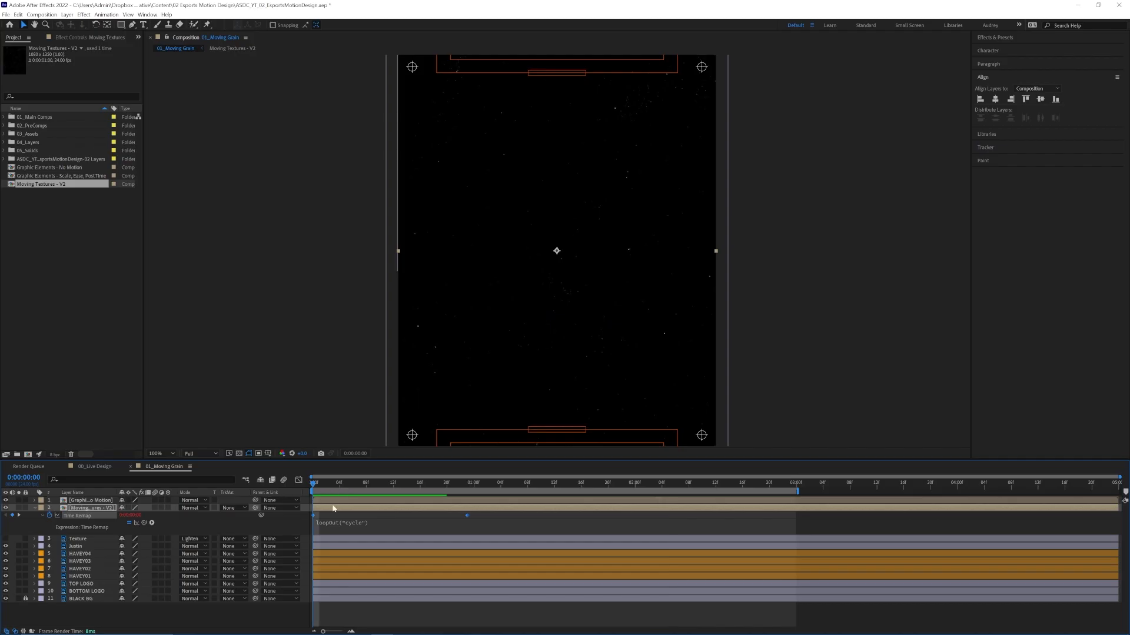
key("space")
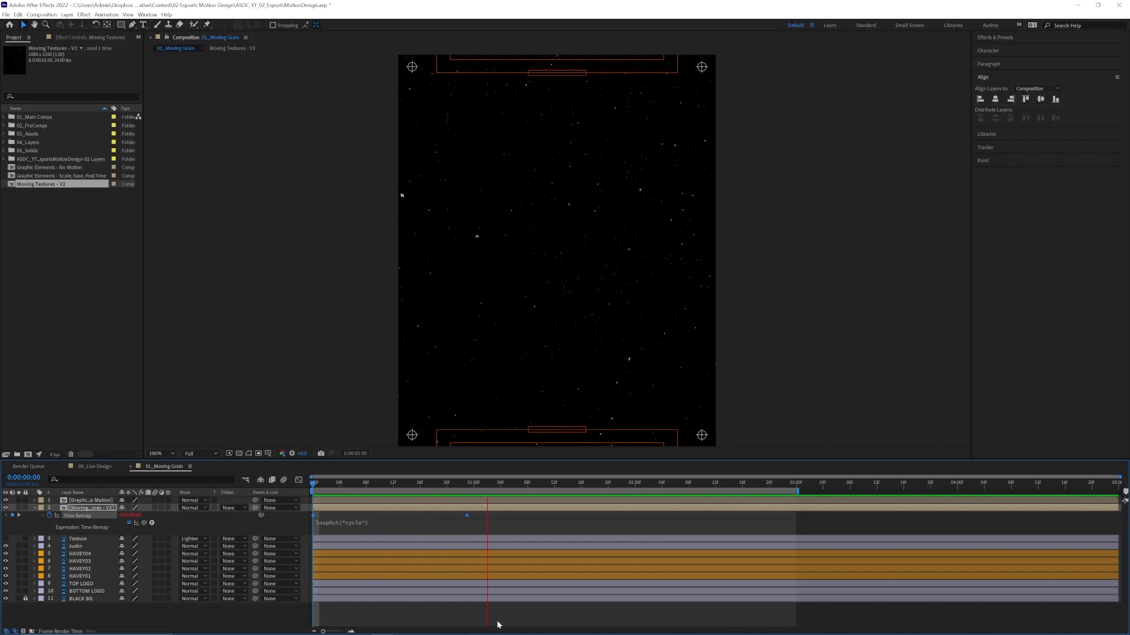
key("space")
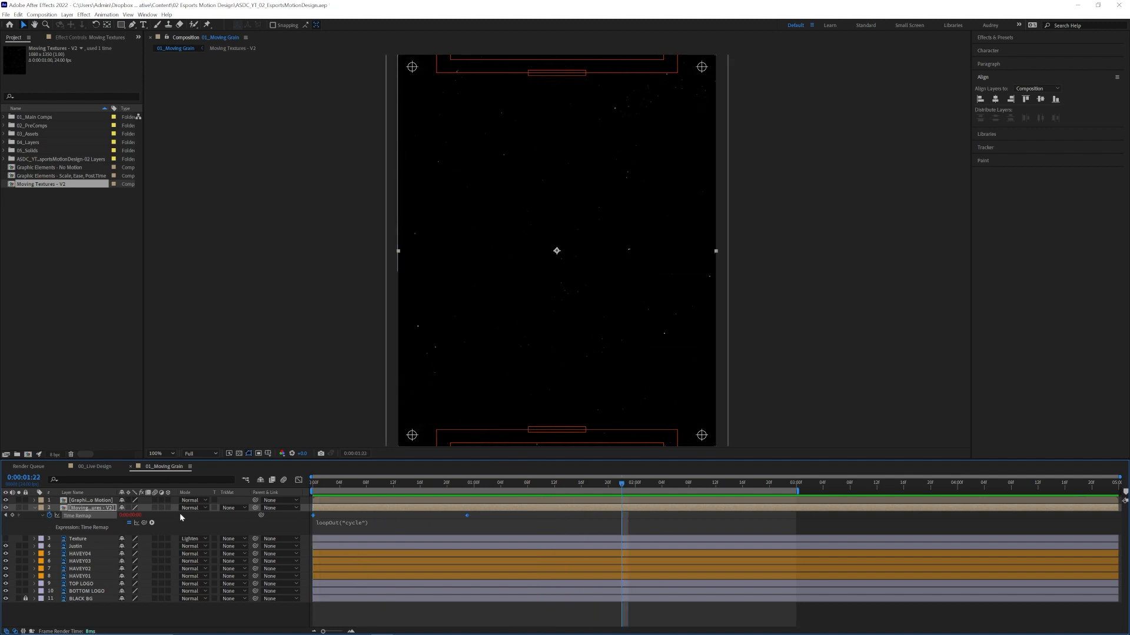
Collapse the Time Remap expression, set the Moving Textures - V2 layer's blending mode to Screen, and step back three frames.
left_click(43, 516)
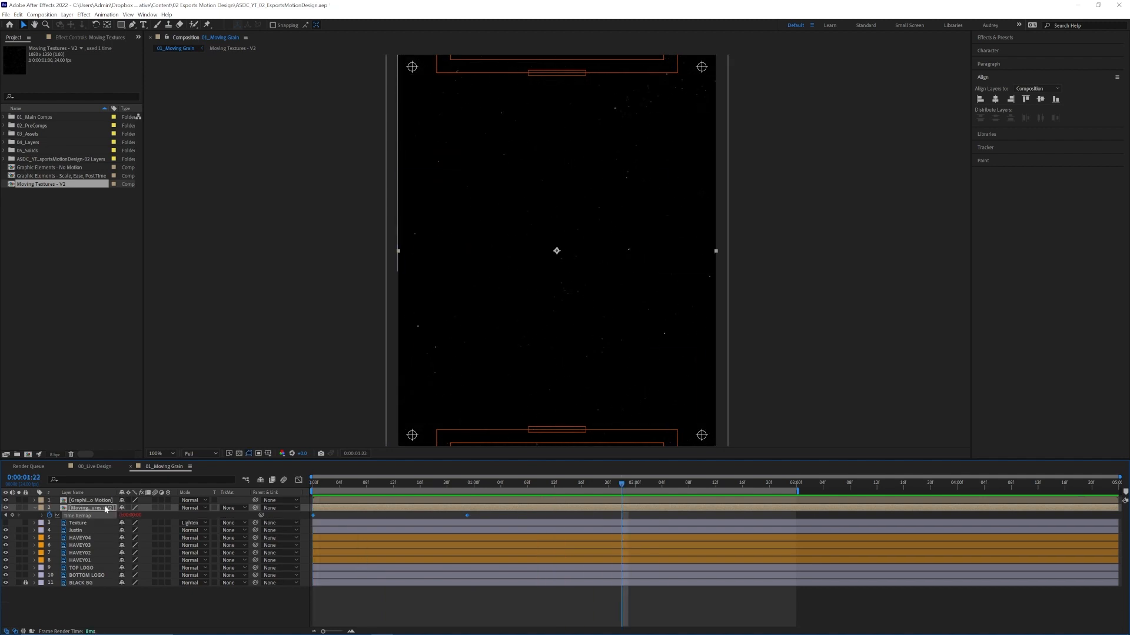
left_click(196, 508)
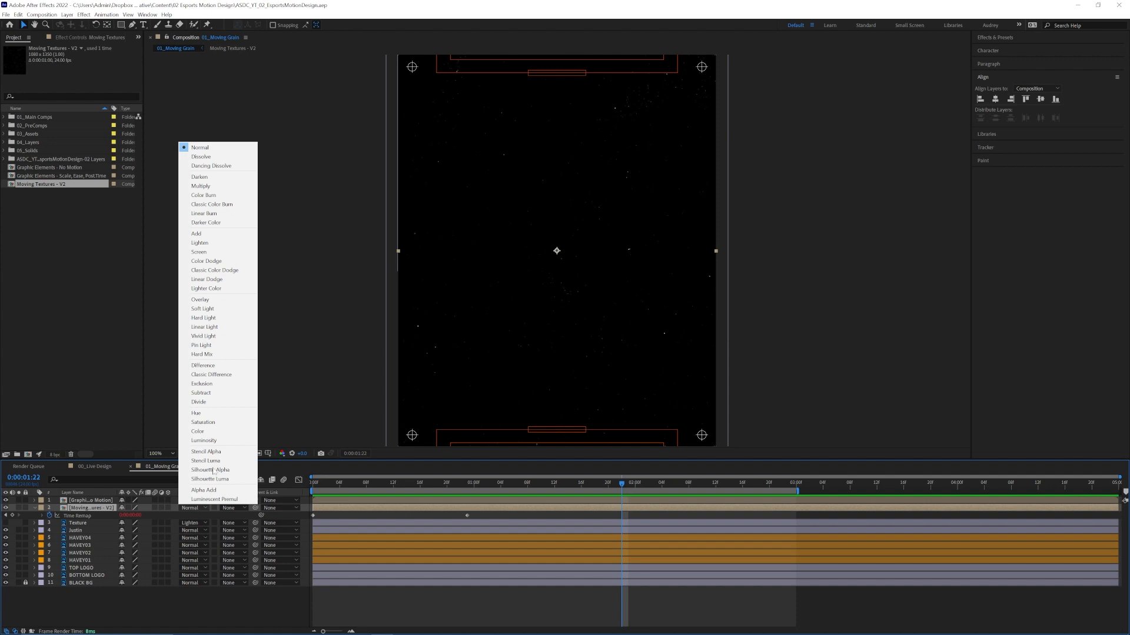
left_click(225, 254)
key("Page_Up")
key("Page_Up")
key("Page_Up")
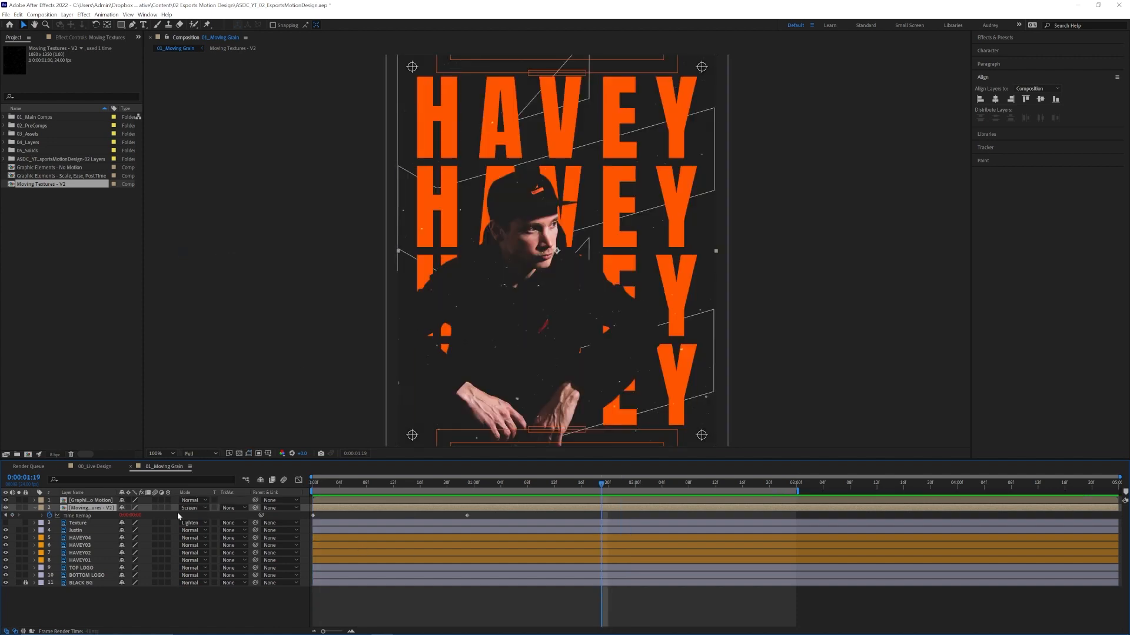
Set the Moving Textures - V2 layer's opacity to 30% and preview the animation from the first frame.
key("t")
left_click(123, 516)
type("30")
key("Return")
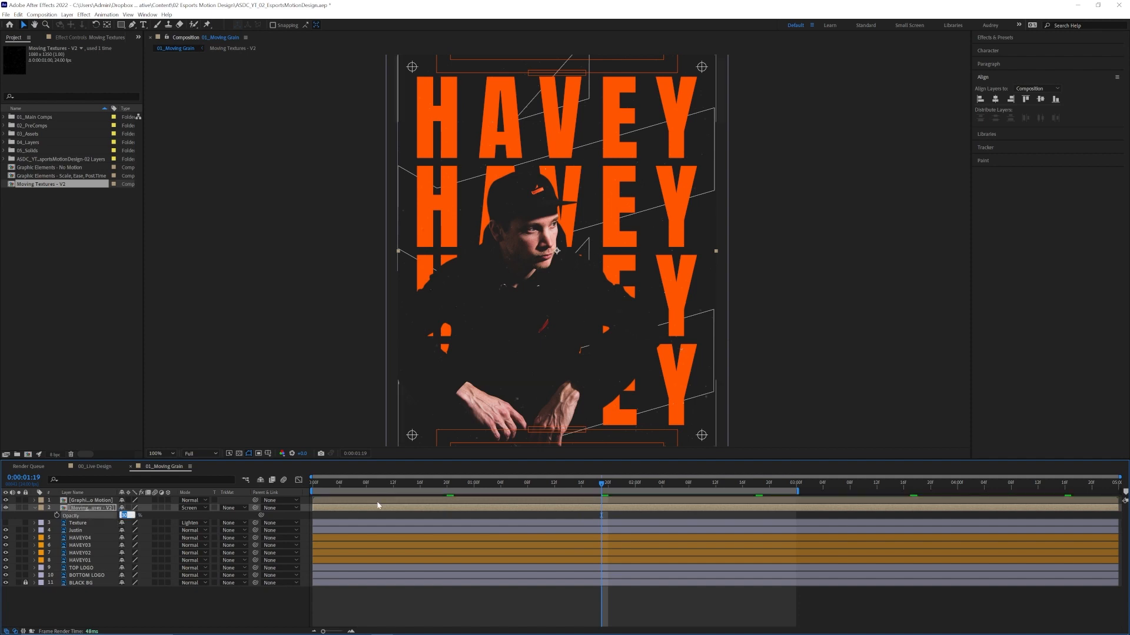
left_click(357, 486)
left_click_drag(357, 487, 285, 493)
key("space")
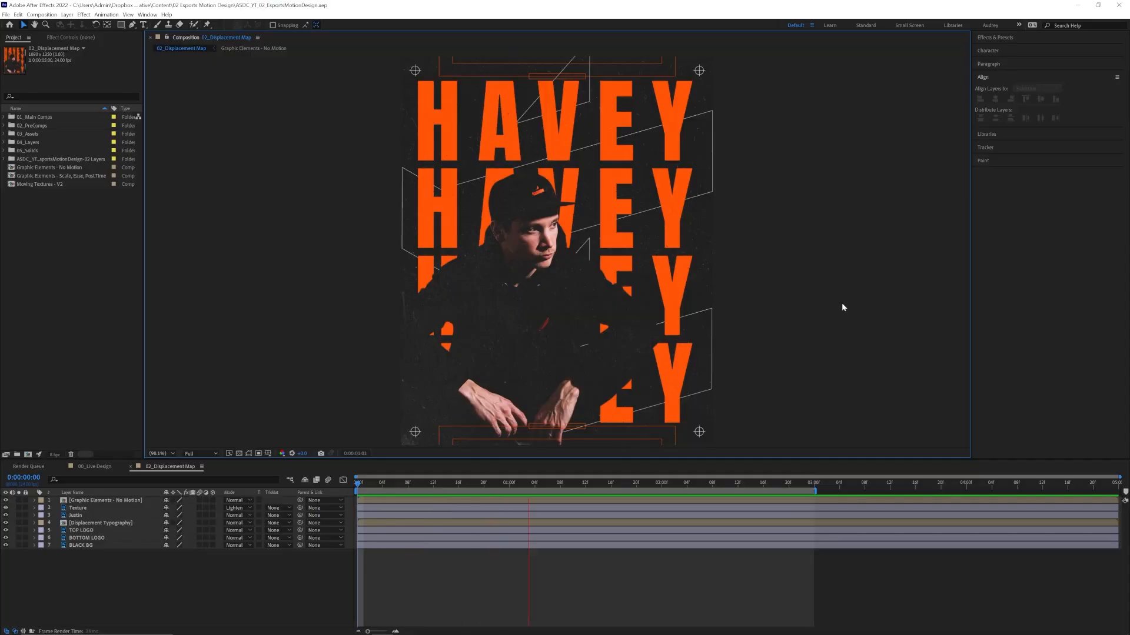
Inspect the HAVEY lettering in 02_Displacement Map up close, return to the first frame and fit the poster in view.
scroll(712, 193, "up", 3)
scroll(713, 193, "up", 2)
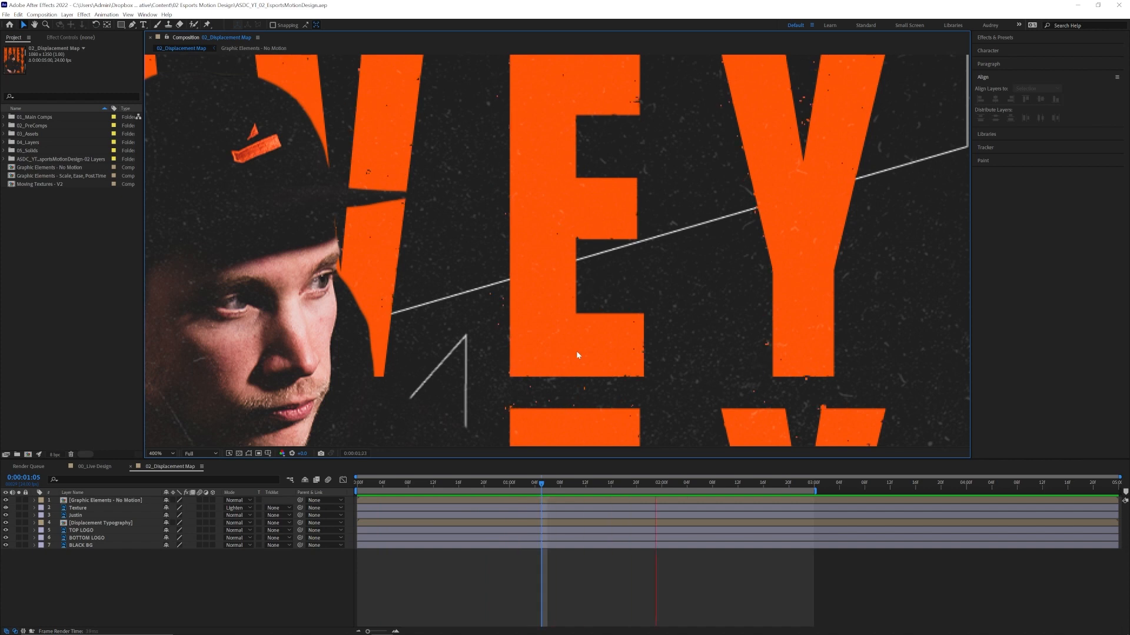
left_click(420, 484)
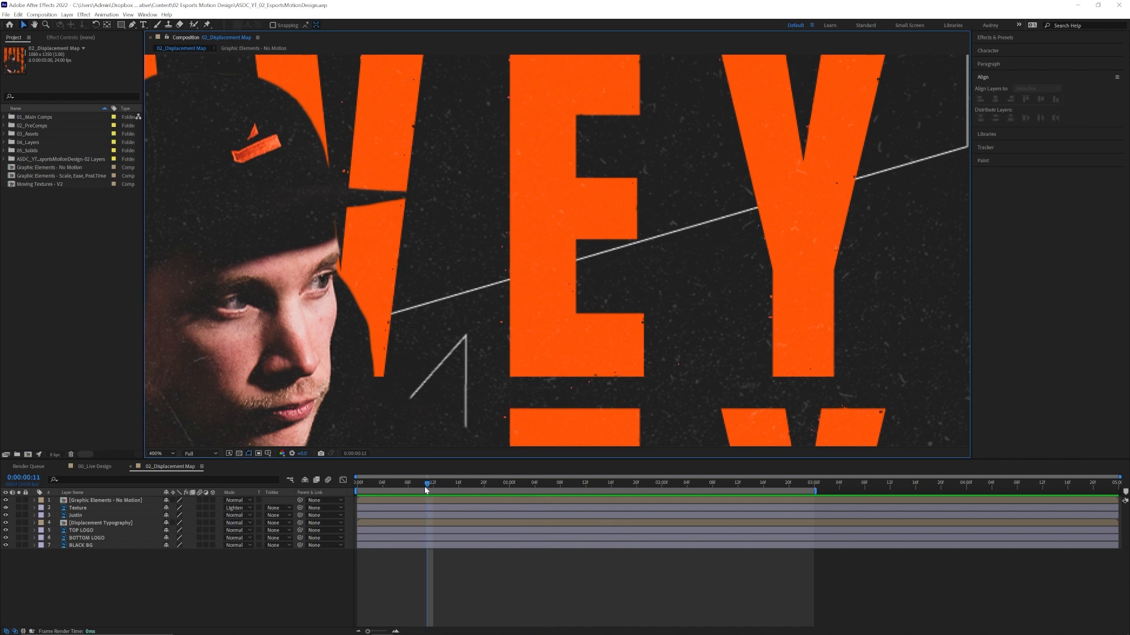
left_click_drag(383, 492, 357, 486)
scroll(446, 386, "down", 1)
left_click(162, 455)
left_click(165, 462)
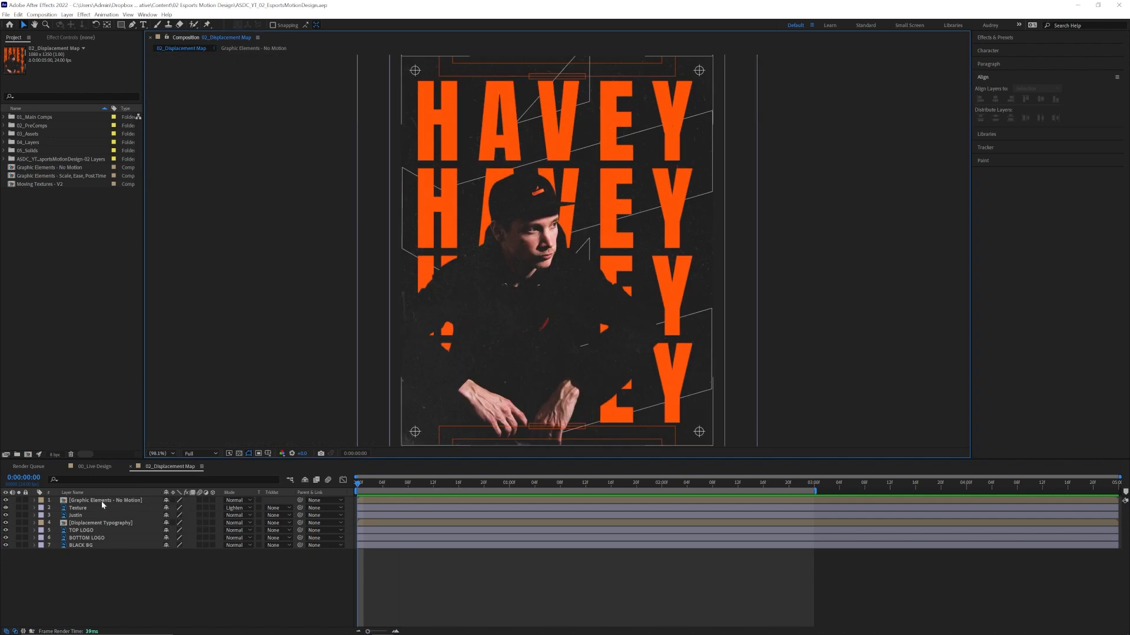
Open the Displacement Typography precomposition and collapse its expanded layer properties.
left_click(86, 525)
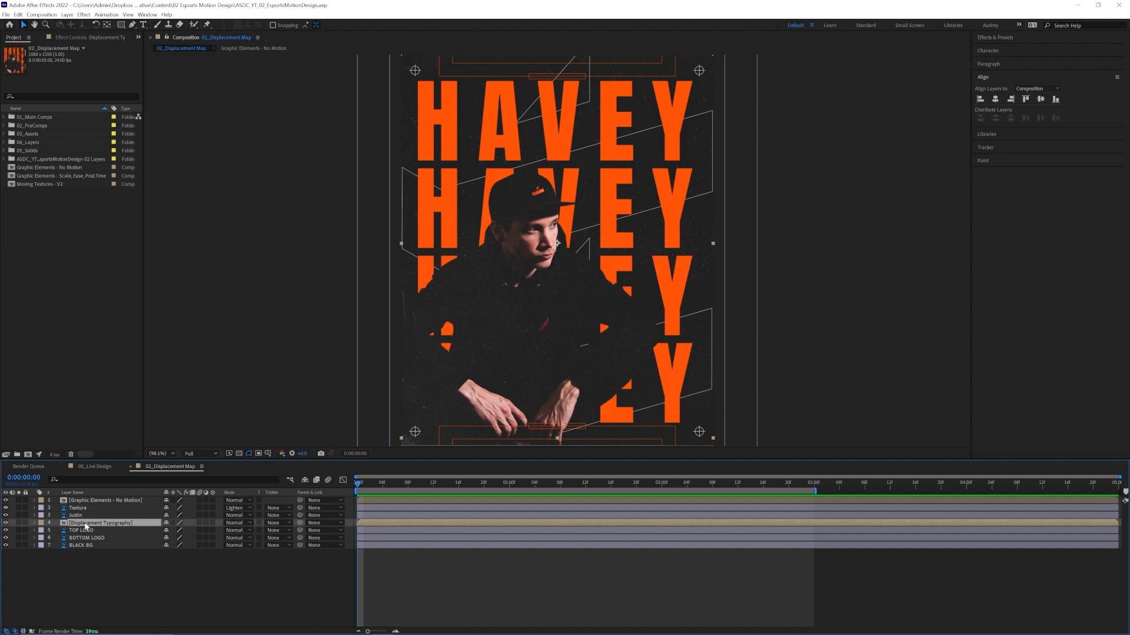
double_click(86, 524)
key("u")
left_click(34, 515)
left_click(34, 523)
left_click(34, 531)
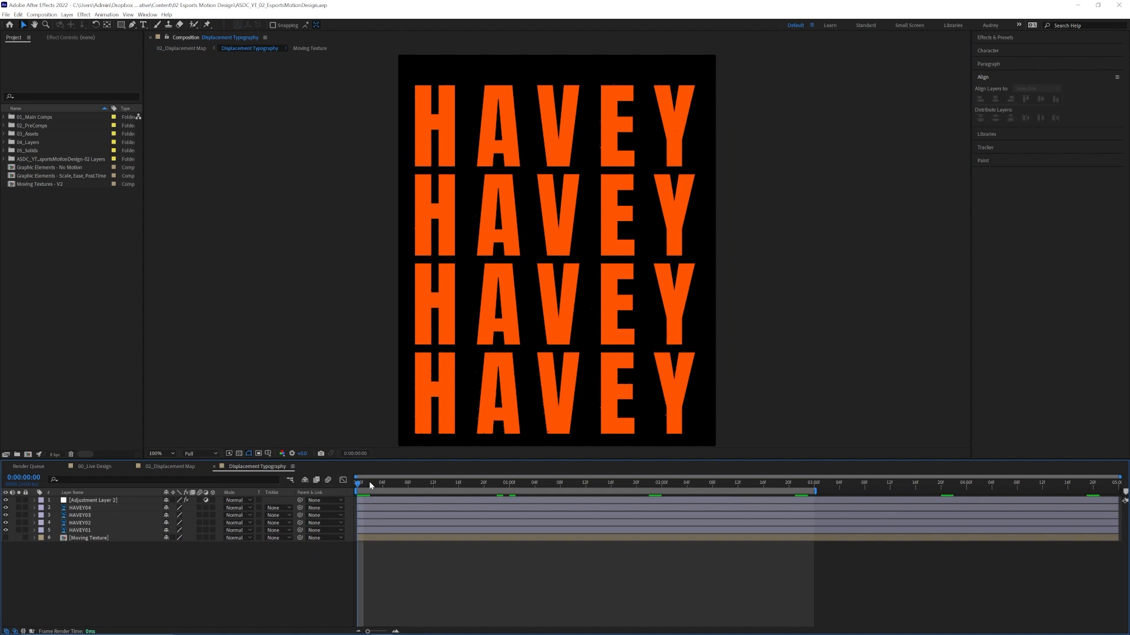
Preview the Displacement Typography composition, examining its lettering edges at closer zoom, and return to the first frame.
key("space")
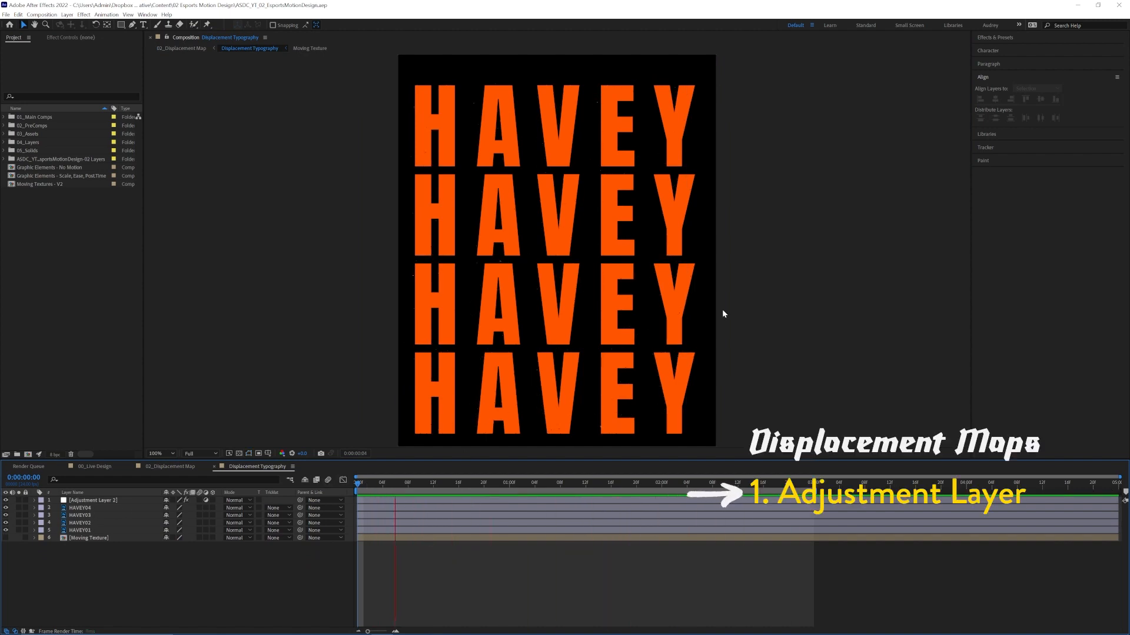
key("period")
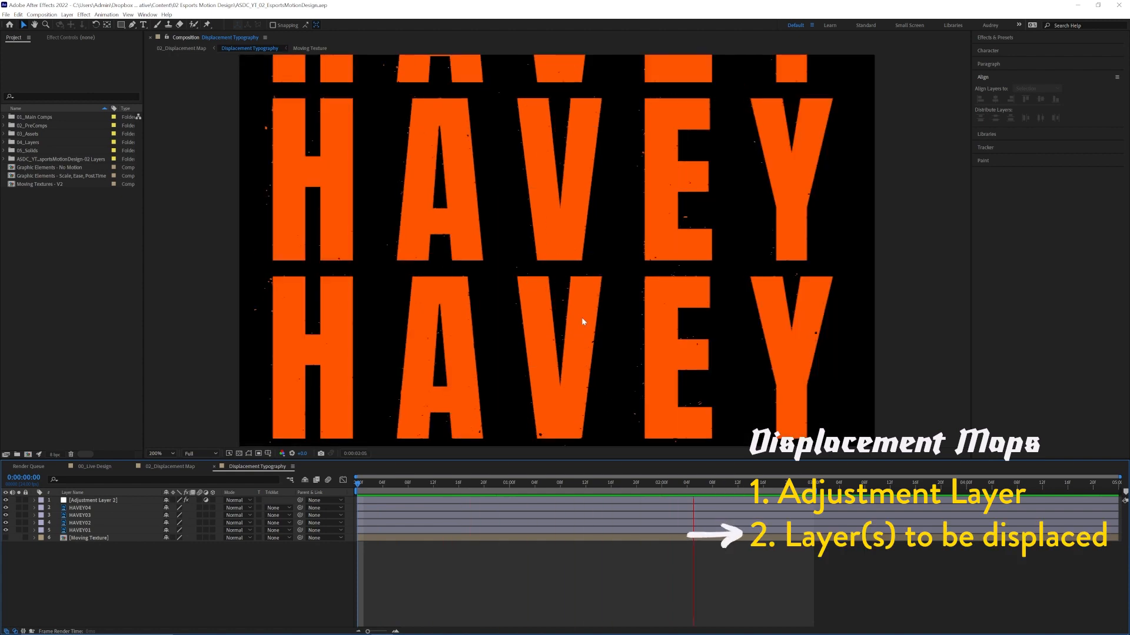
key("comma")
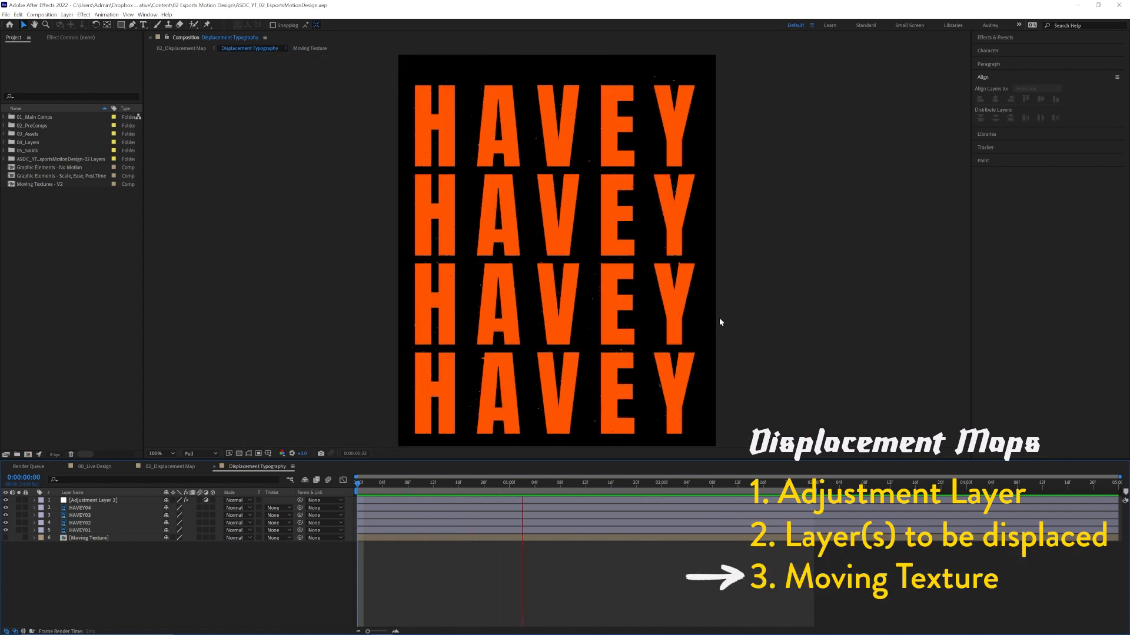
key("space")
key("space")
key("Home")
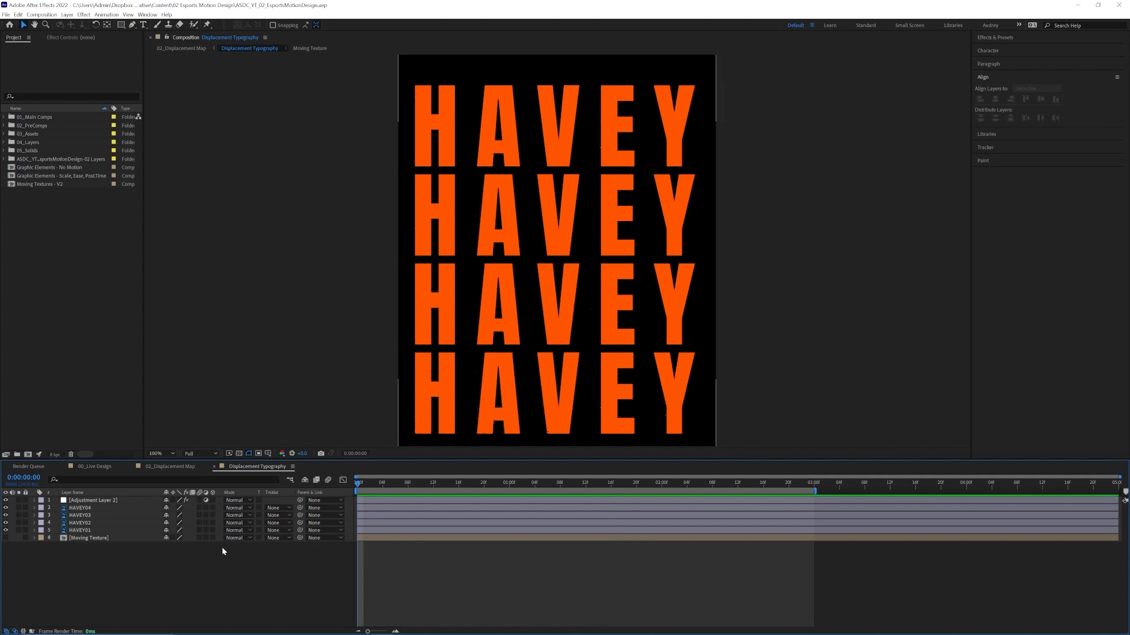
Remove the existing adjustment and Moving Texture layers and add a new adjustment layer above the HAVEY layers.
left_click(94, 501)
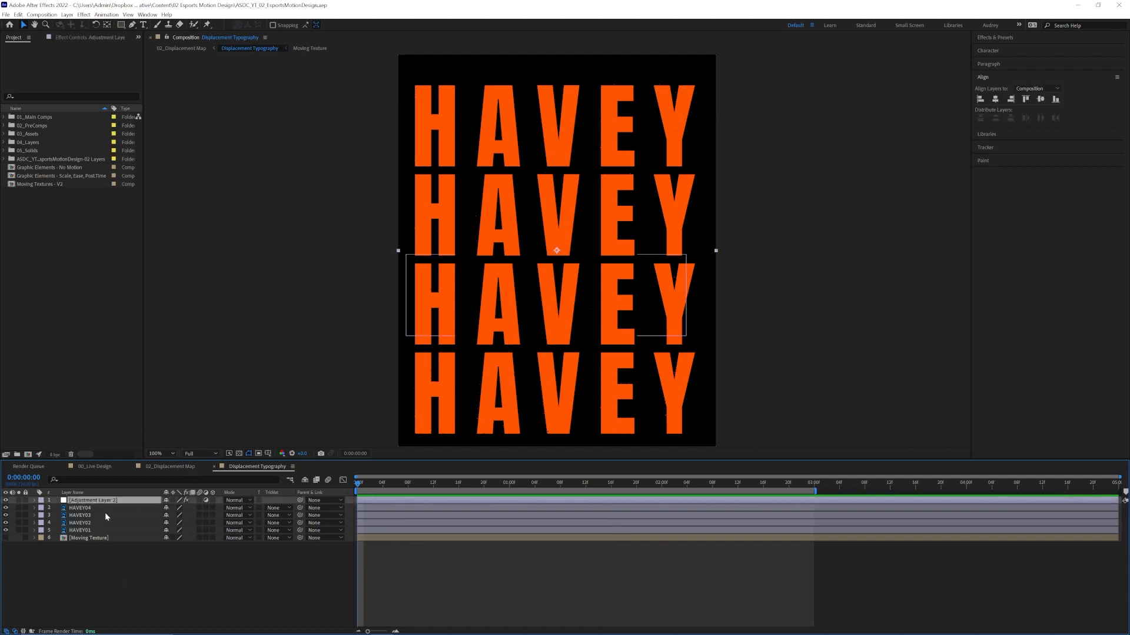
left_click(67, 14)
mouse_move(158, 26)
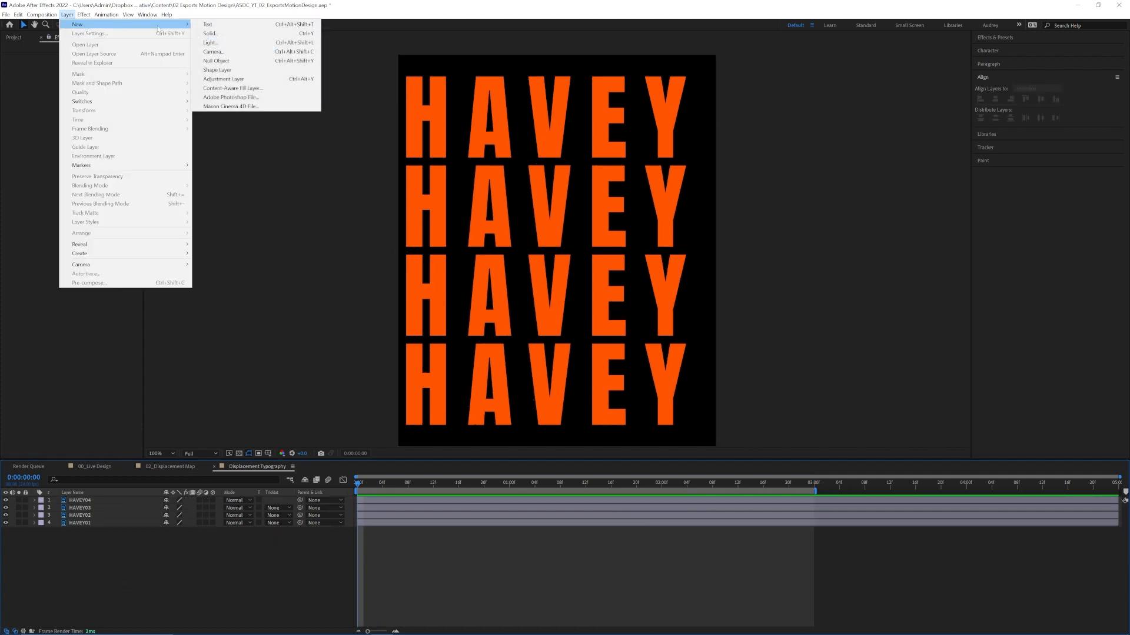
left_click(224, 79)
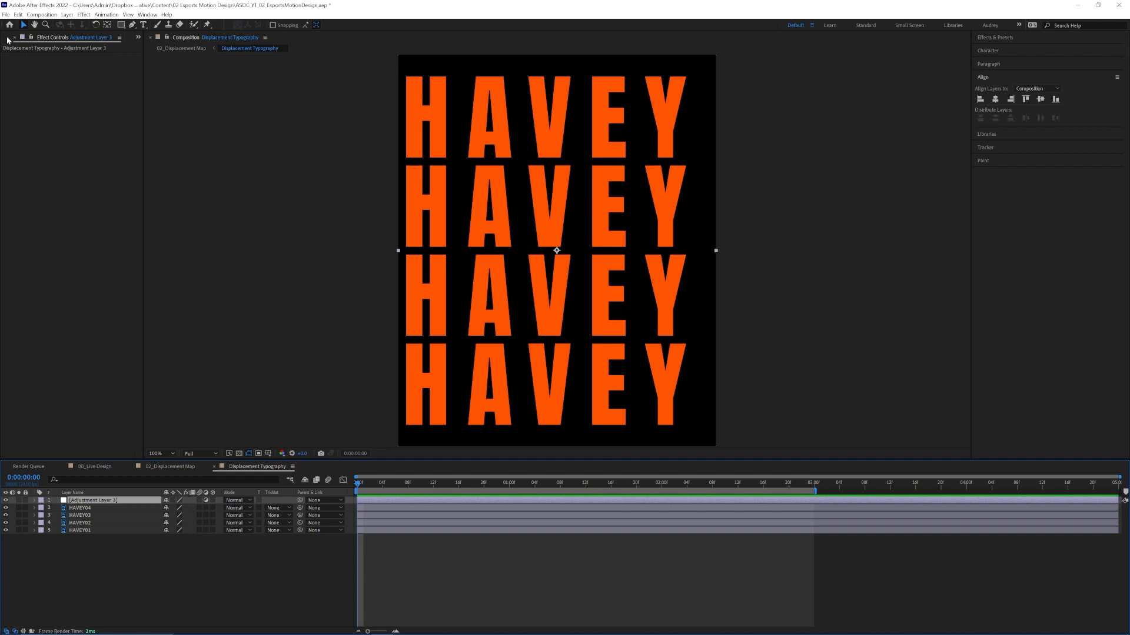
Add the Moving Textures - V2 composition beneath the HAVEY layers in Displacement Typography and hide it.
left_click(8, 38)
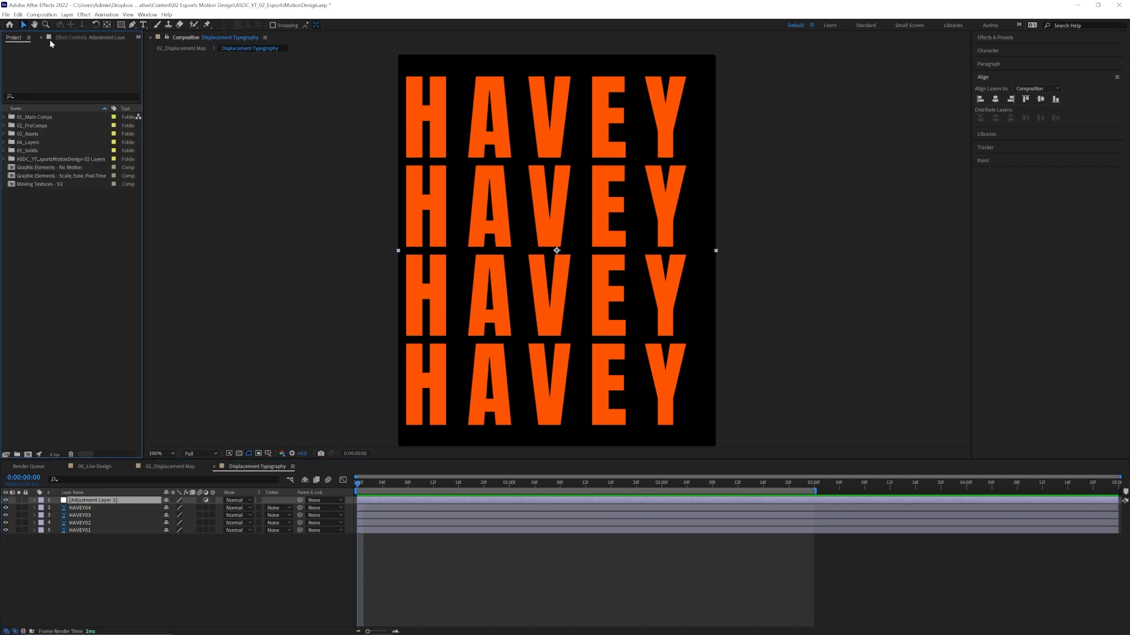
left_click(36, 185)
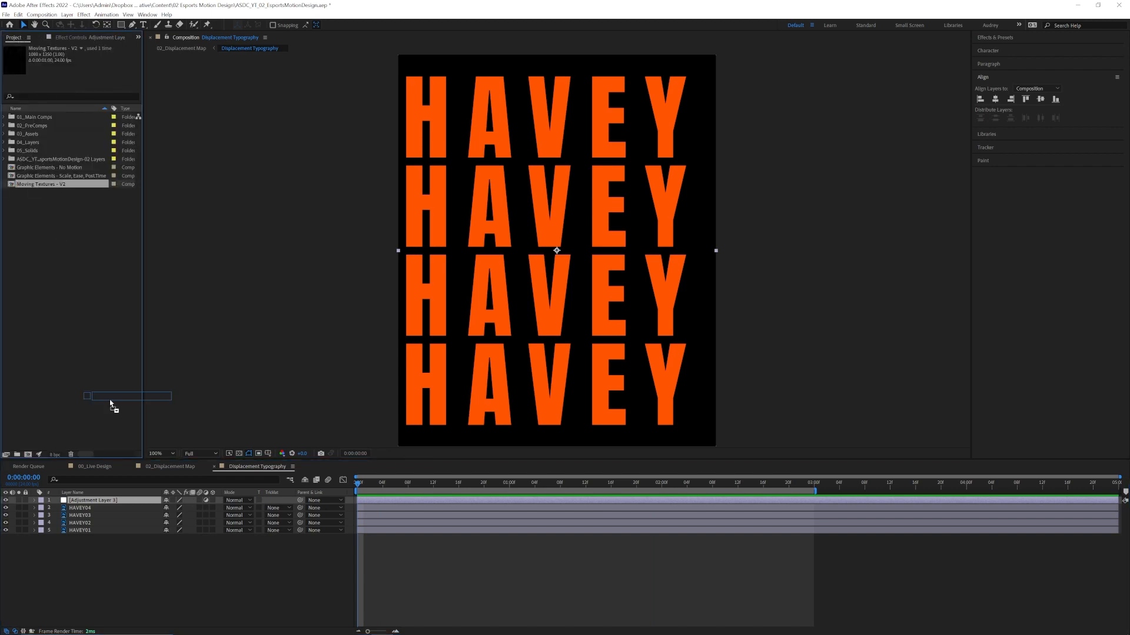
left_click_drag(36, 189, 8, 539)
Enable time remapping on Moving Textures - V2 with its last keyframe at 0:00:00:23 and extend the layer to 0:00:03:00.
right_click(499, 538)
left_click(624, 349)
left_click_drag(510, 538, 814, 537)
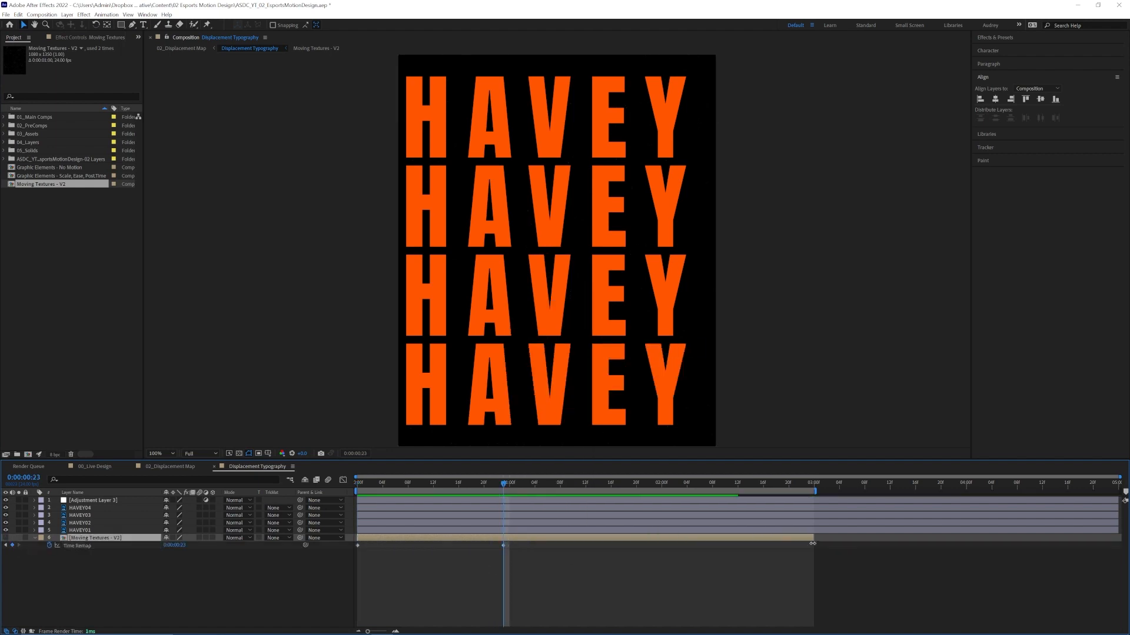
Loop the hidden texture layer's Time Remap with loopOut("cycle"), return to the first frame and collapse its properties.
left_click(50, 546, "alt")
type("loopOut(\"cycle")
left_click_drag(374, 487, 357, 487)
left_click(100, 577)
key("u")
Search the effects for displacement and apply Displacement Map to the new adjustment layer.
left_click(97, 501)
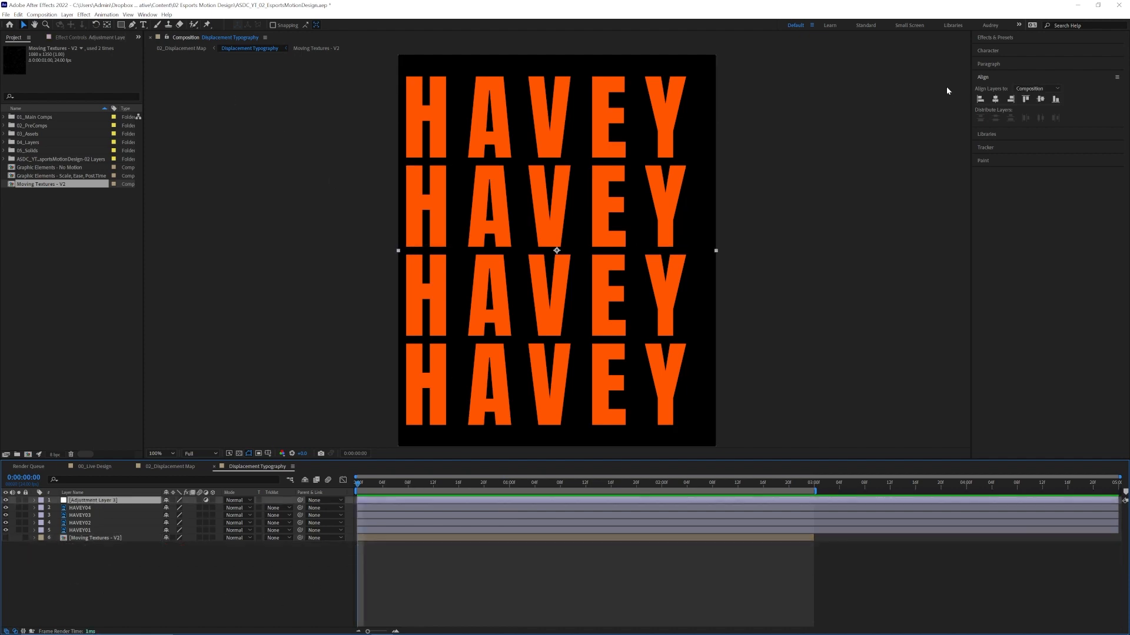
left_click(1002, 37)
type("displacement")
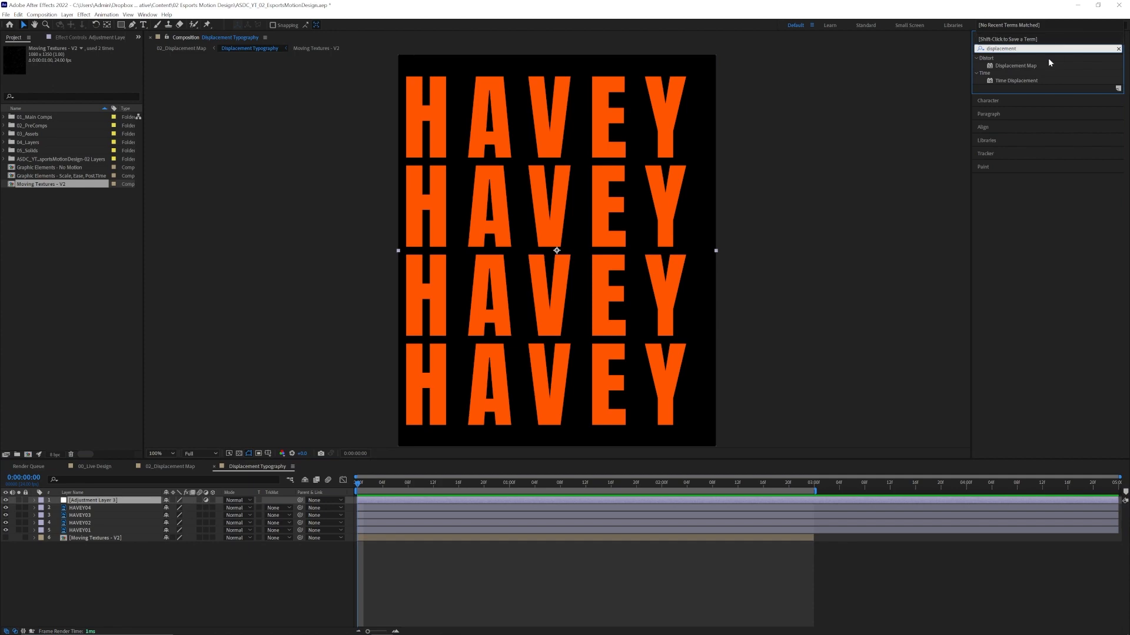
double_click(1006, 66)
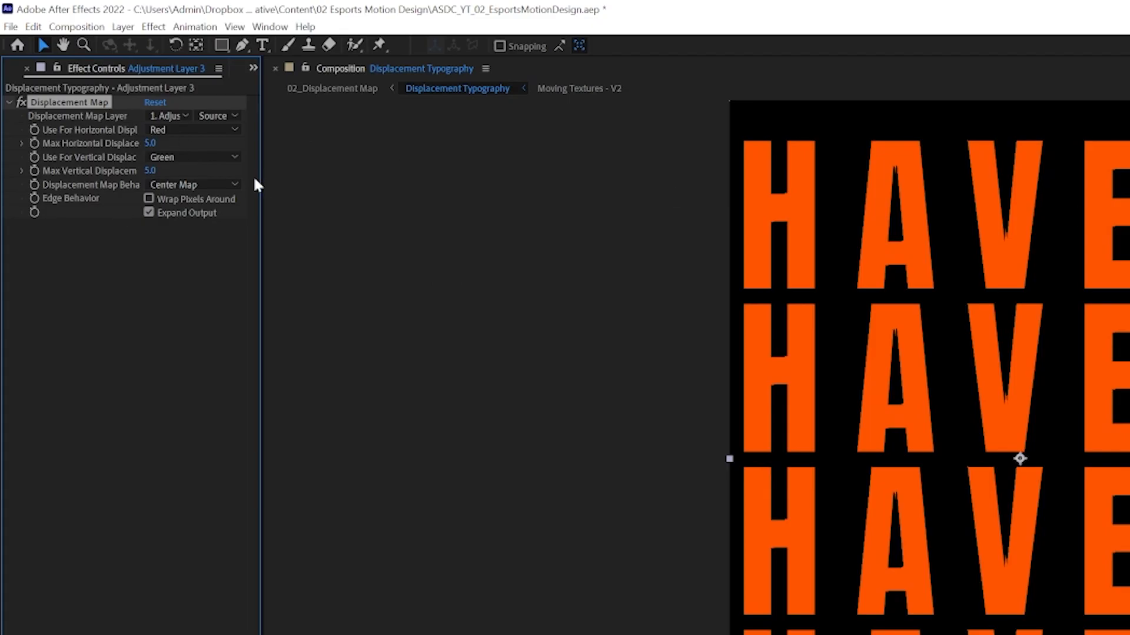
Widen the effect settings and set the Displacement Map Layer to 6. Moving Textures - V2.
left_click_drag(261, 177, 446, 192)
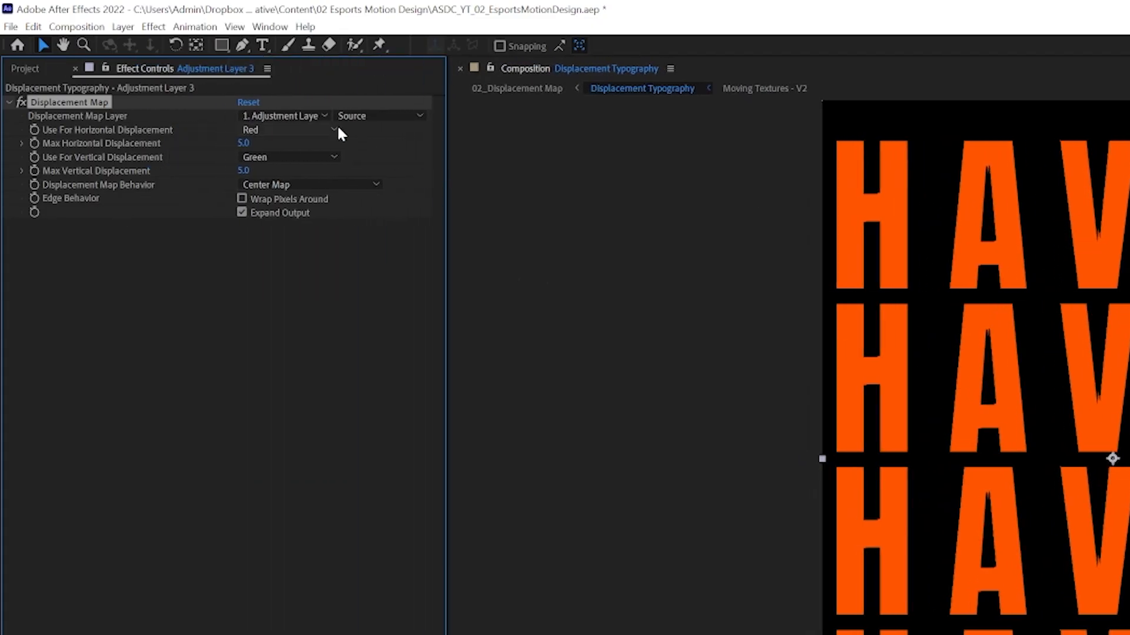
left_click(322, 117)
left_click(306, 235)
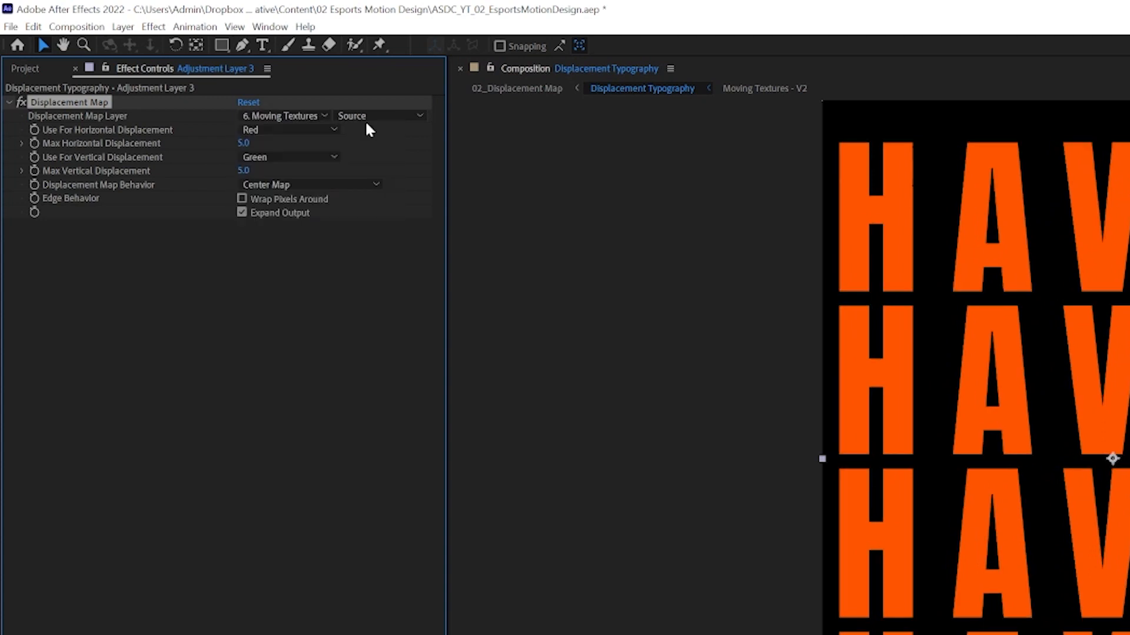
Set the Displacement Map source to Effects & Masks and use Luminance for both horizontal and vertical displacement.
left_click(364, 117)
left_click(365, 165)
left_click(333, 128)
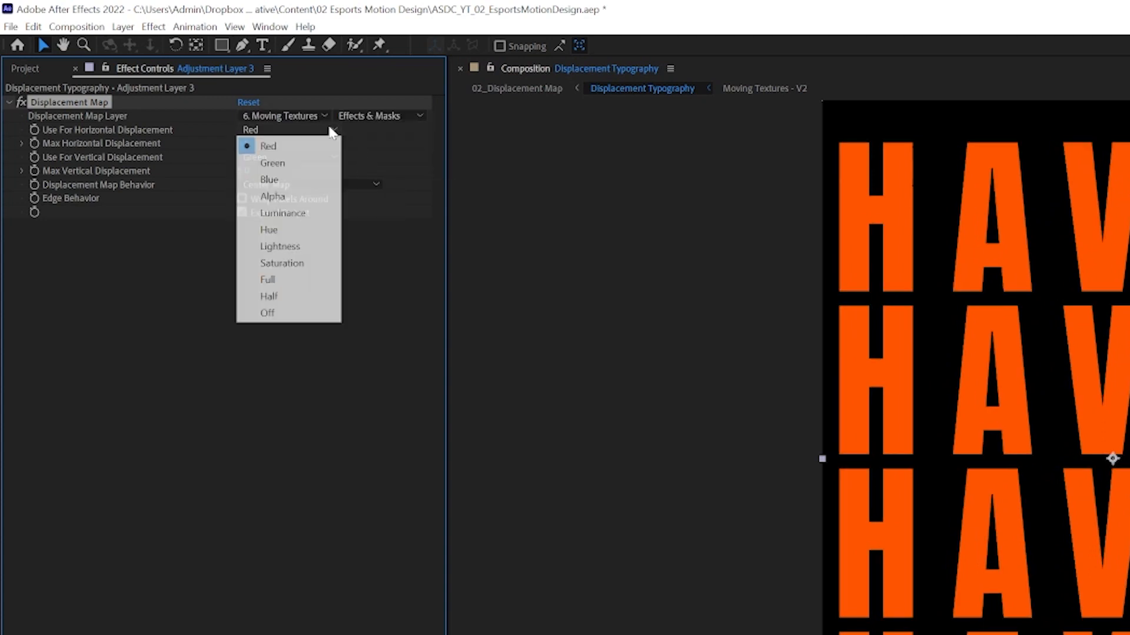
left_click(290, 211)
left_click(288, 155)
left_click(277, 239)
Set the maximum displacement to 55 horizontally and 119 vertically, with the map behavior set to Stretch Map to Fit.
left_click_drag(245, 143, 310, 170)
left_click(306, 184)
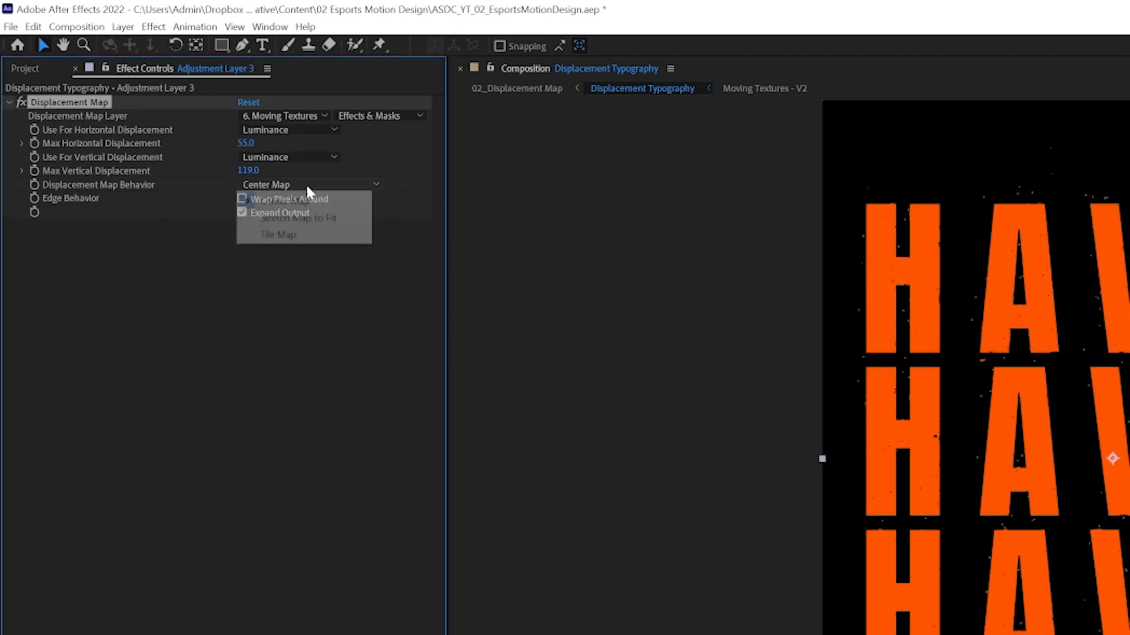
left_click(317, 219)
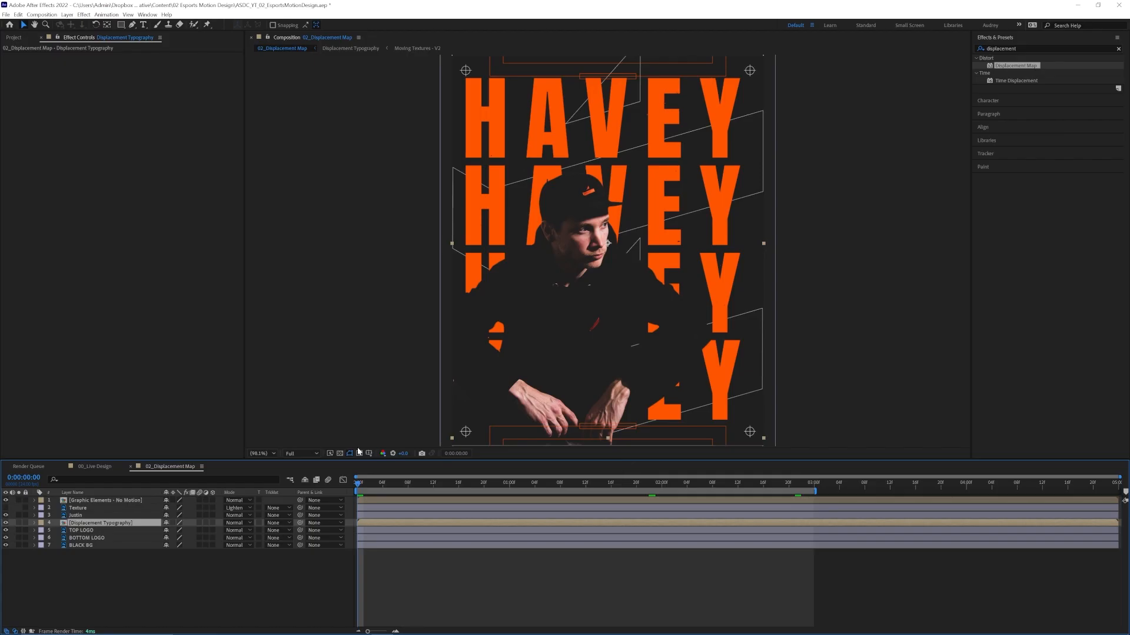
Preview the displaced HAVEY typography in the 02_Displacement Map composition.
left_click(271, 454)
left_click(270, 469)
left_click(361, 472)
key("space")
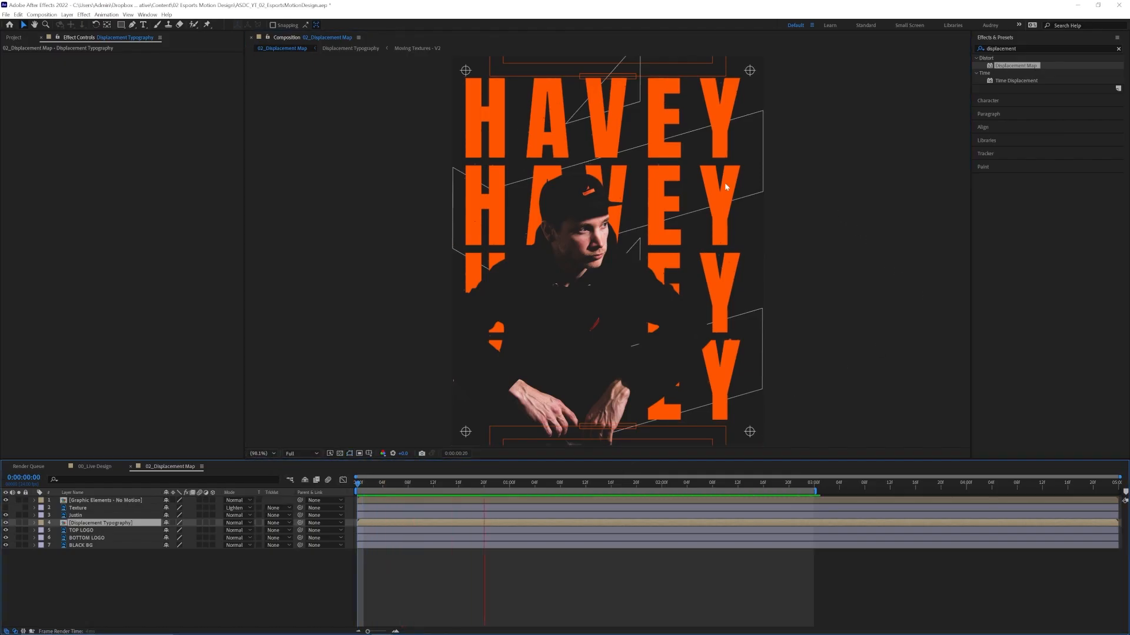
key("space")
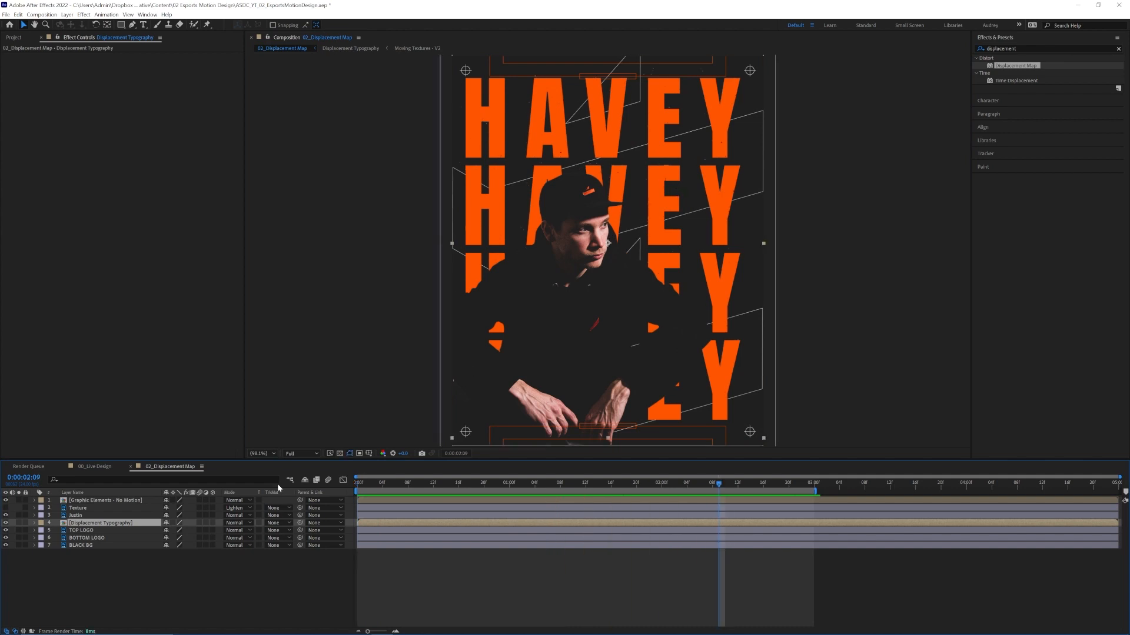
Shift the Displacement Typography layer slightly to the right in the poster and return to the first frame.
left_click_drag(711, 254, 717, 257)
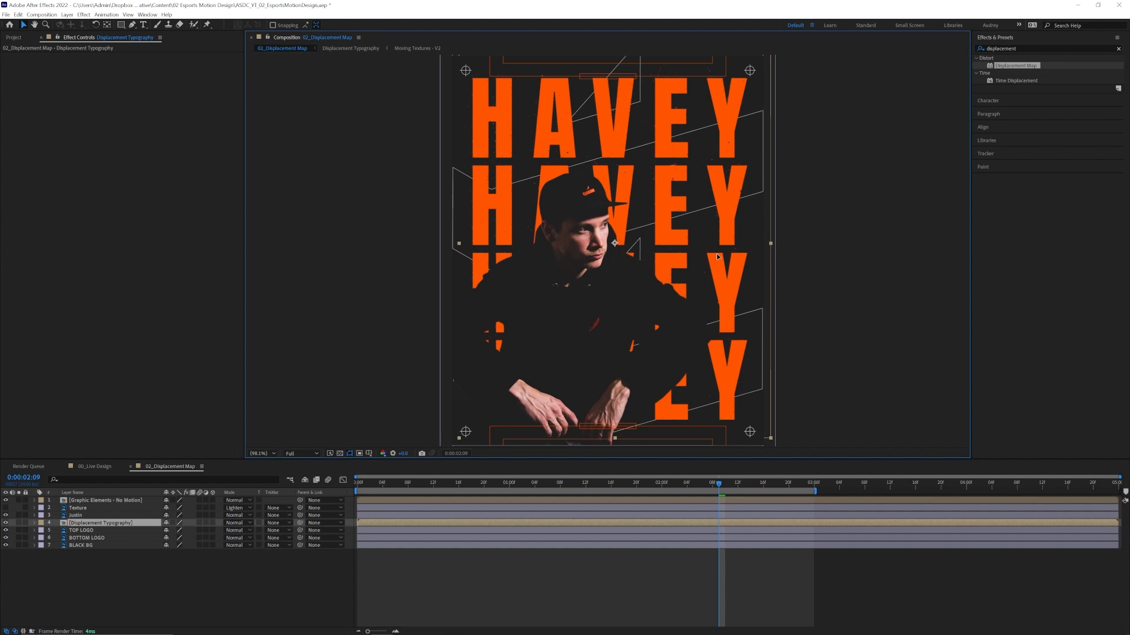
key("Return")
left_click_drag(493, 483, 359, 484)
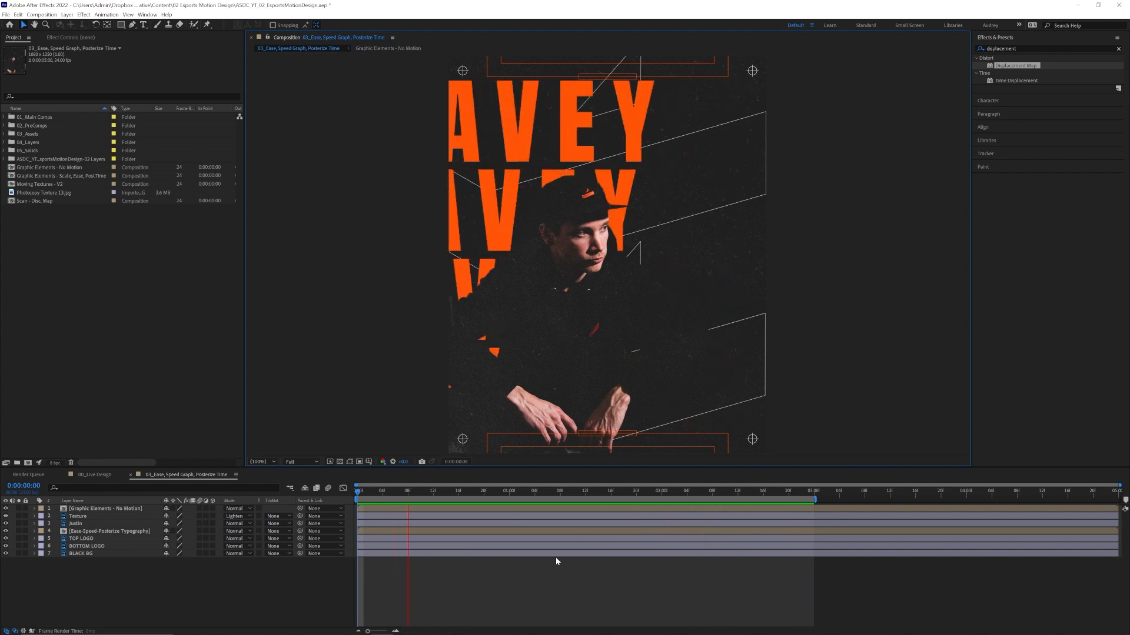
Open the Ease-Speed-Posterize Typography precomp from the 03_Ease, Speed Graph, Posterize Time composition.
key("space")
key("Home")
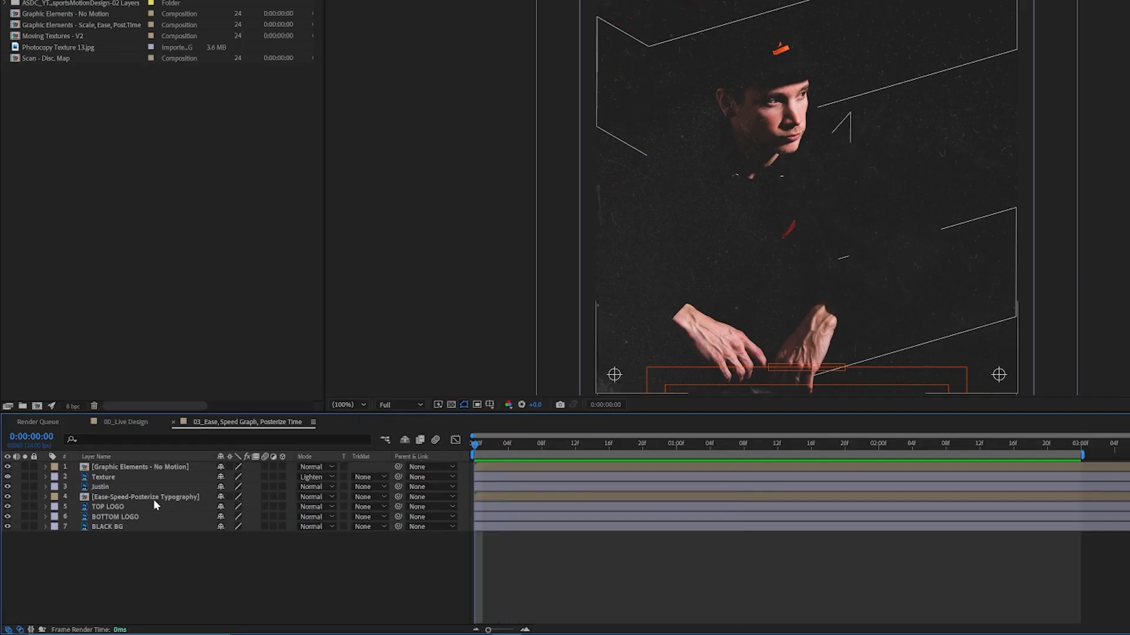
left_click(149, 496)
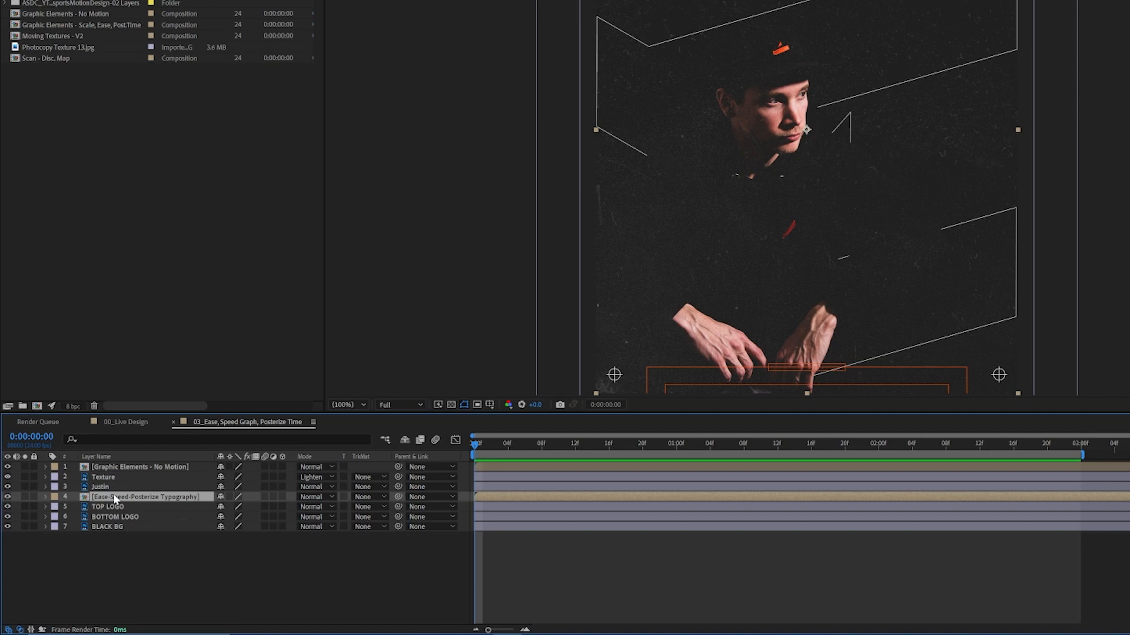
double_click(110, 496)
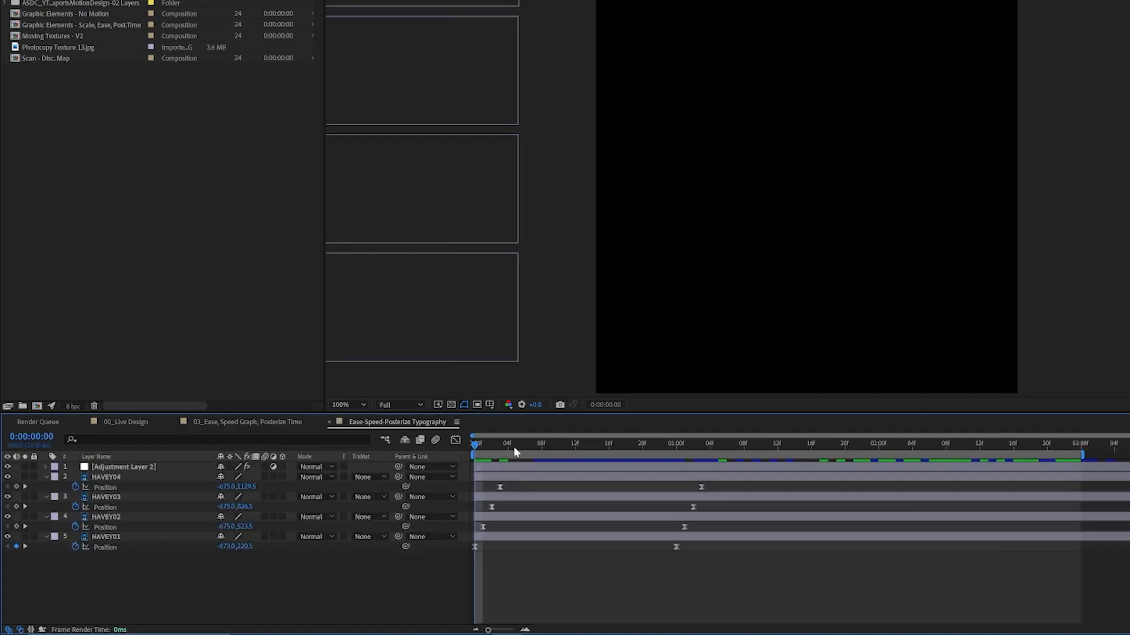
Examine the Posterize Time settings on Adjustment Layer 2 and preview the typography's slide-in animation.
key("space")
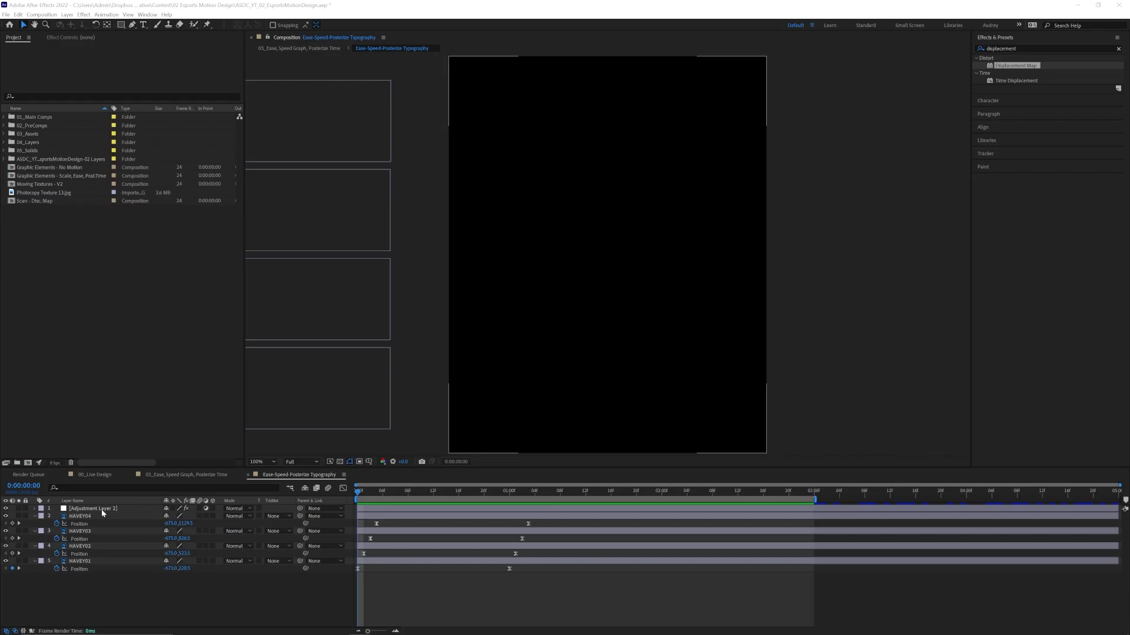
left_click(103, 507)
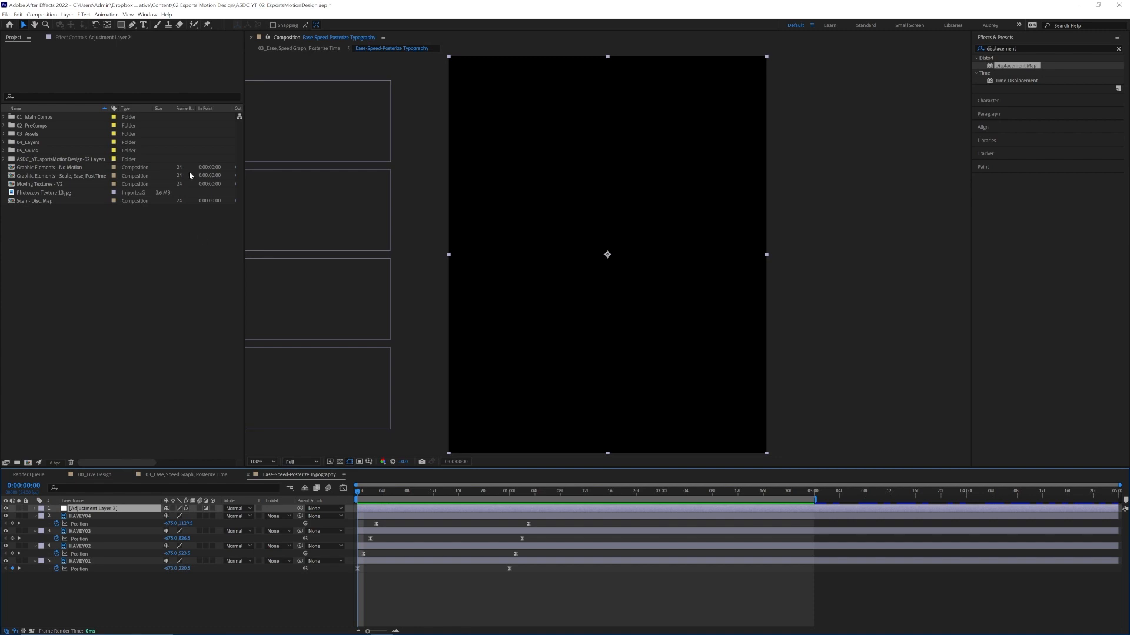
left_click(101, 40)
left_click(468, 482)
key("space")
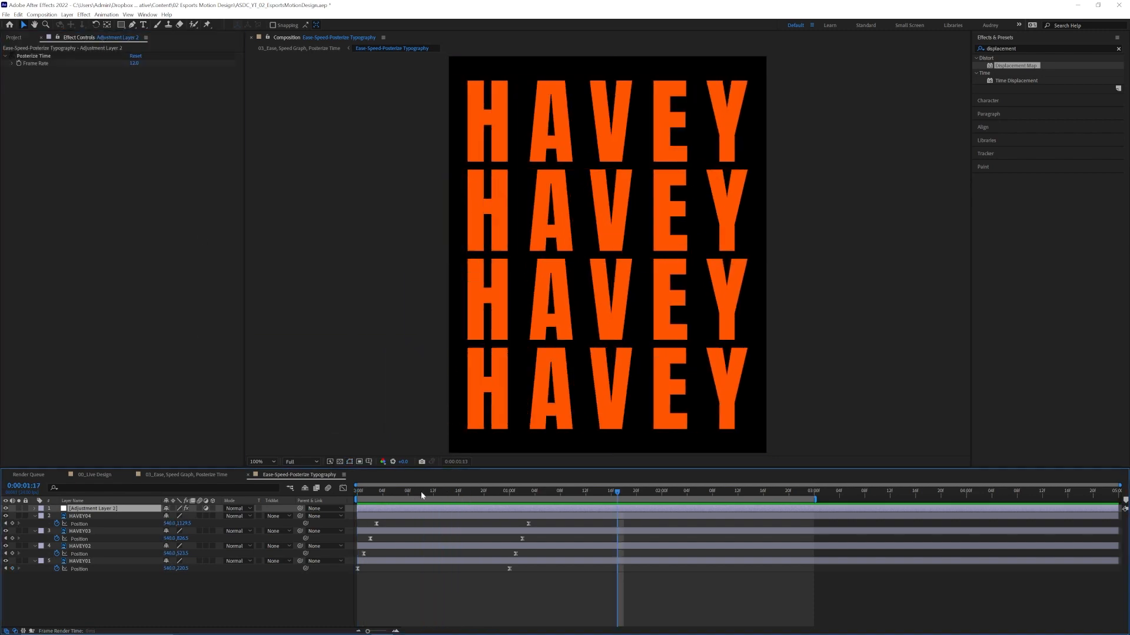
key("space")
Replace the four HAVEY layers' Position keyframes so they start off-canvas left at 0:00:00:00 and settle at 0:00:01:00, and preview.
left_click_drag(558, 588, 353, 524)
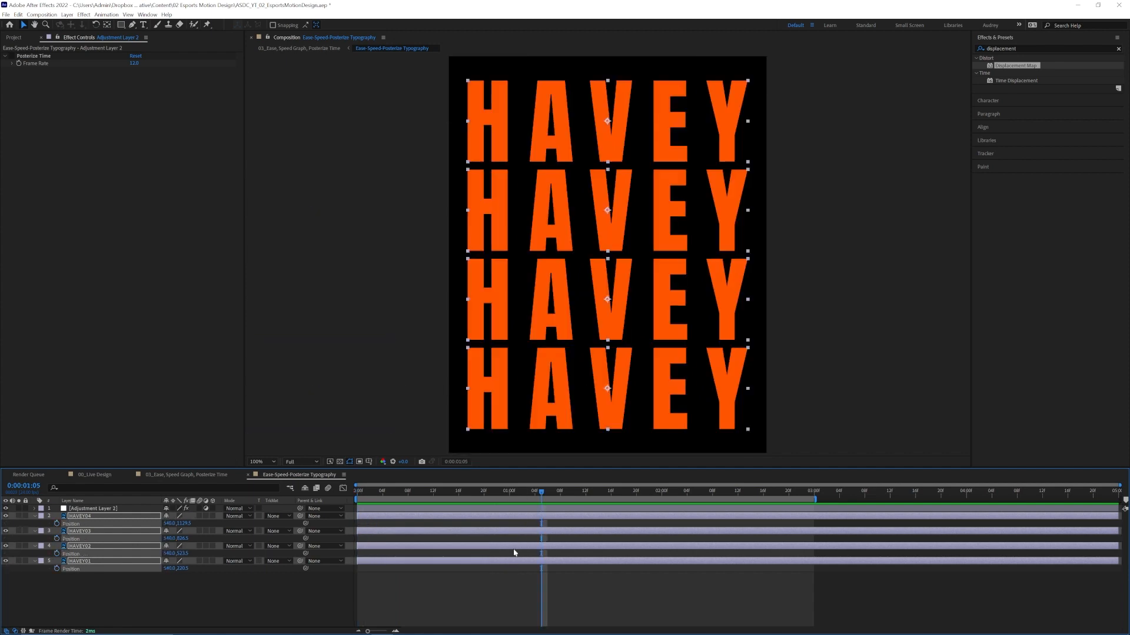
left_click(511, 490)
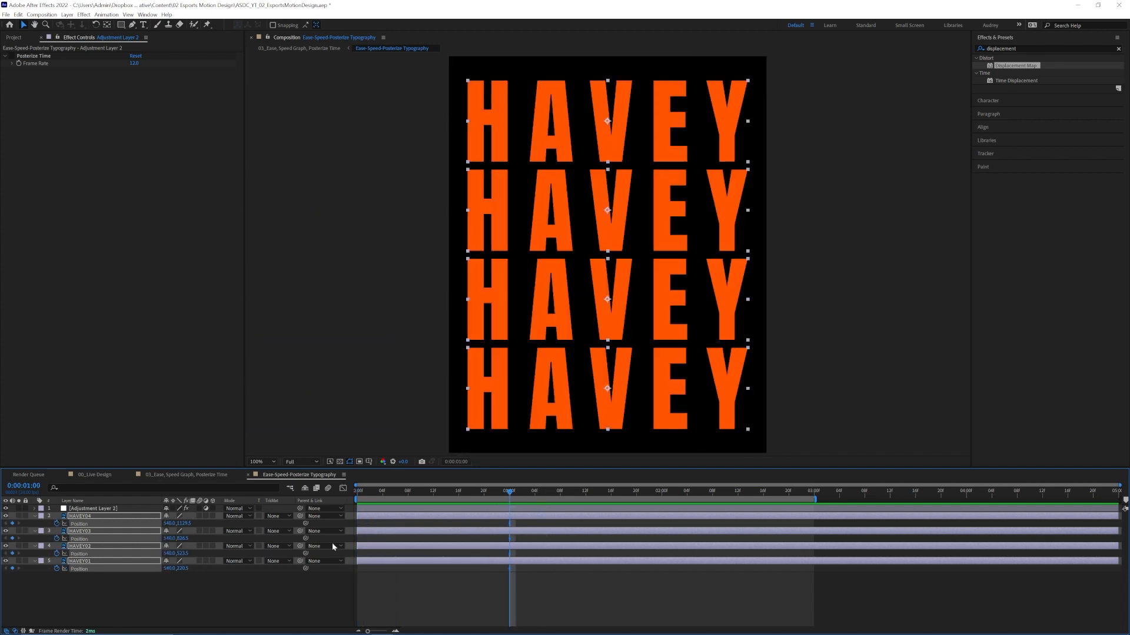
left_click_drag(390, 491, 357, 491)
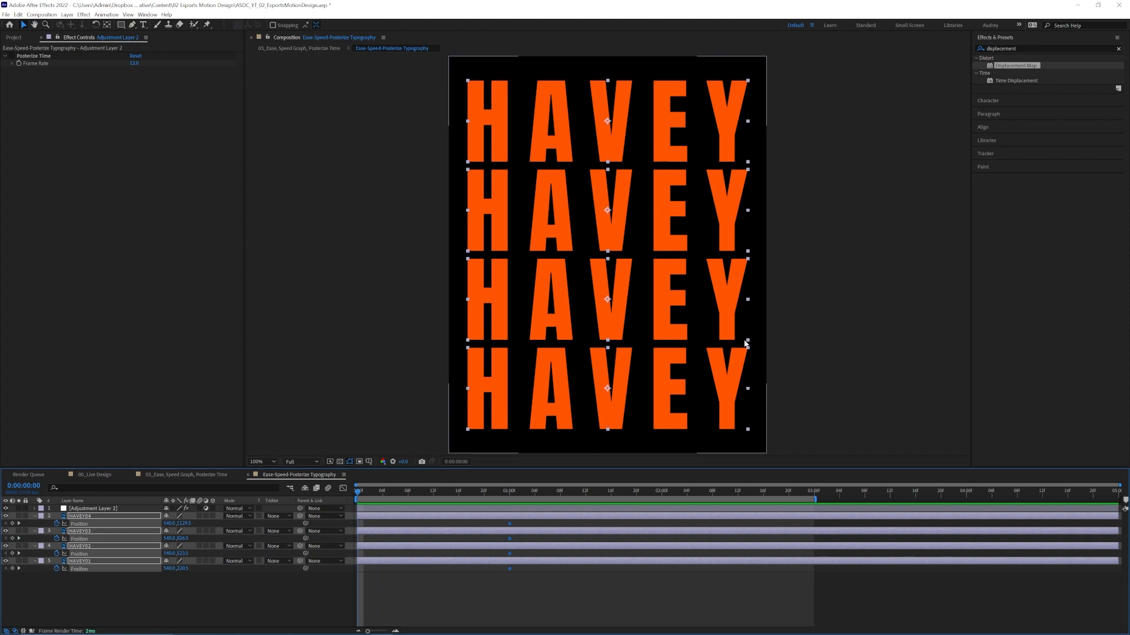
left_click_drag(735, 372, 428, 397)
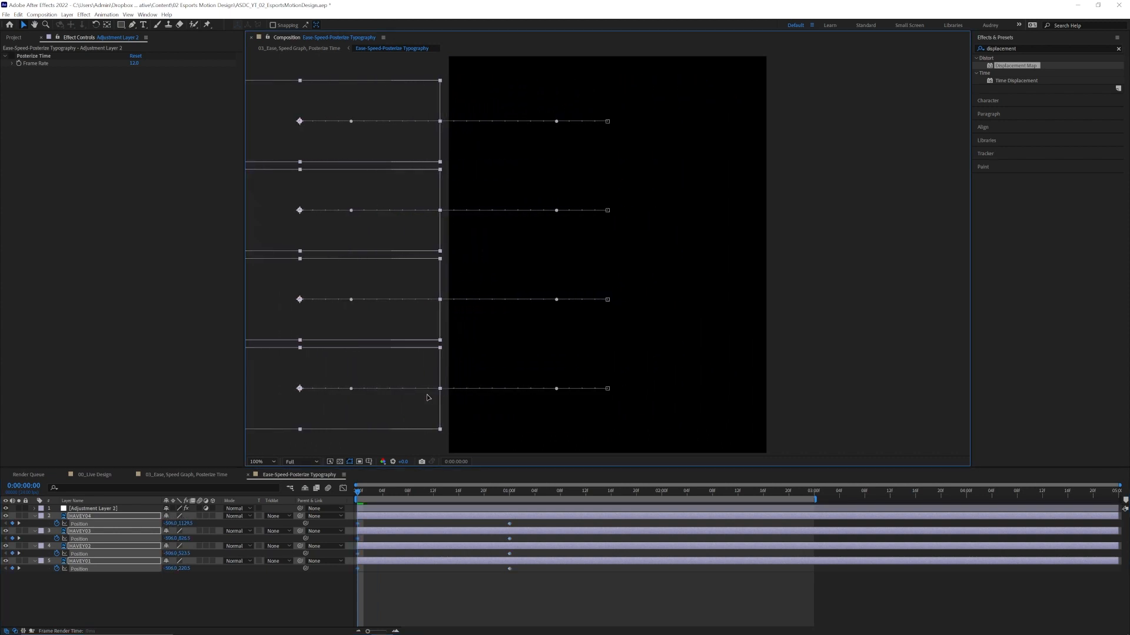
left_click(440, 590)
key("space")
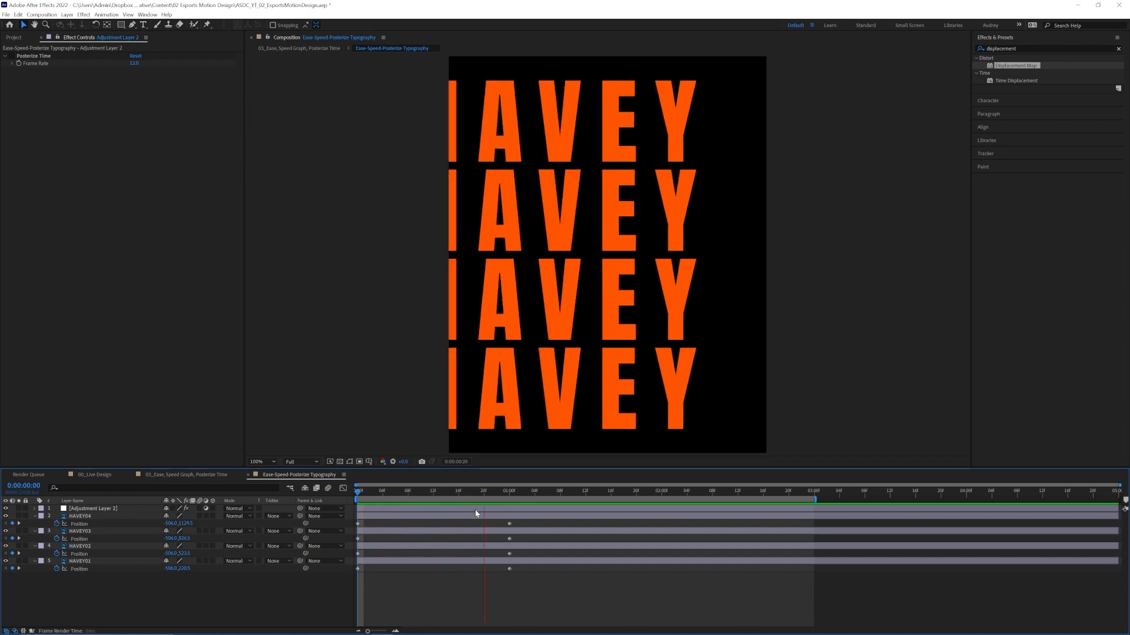
key("space")
Apply Easy Ease to all Position keyframes of the four HAVEY layers.
left_click(484, 562)
left_click_drag(484, 562, 349, 519)
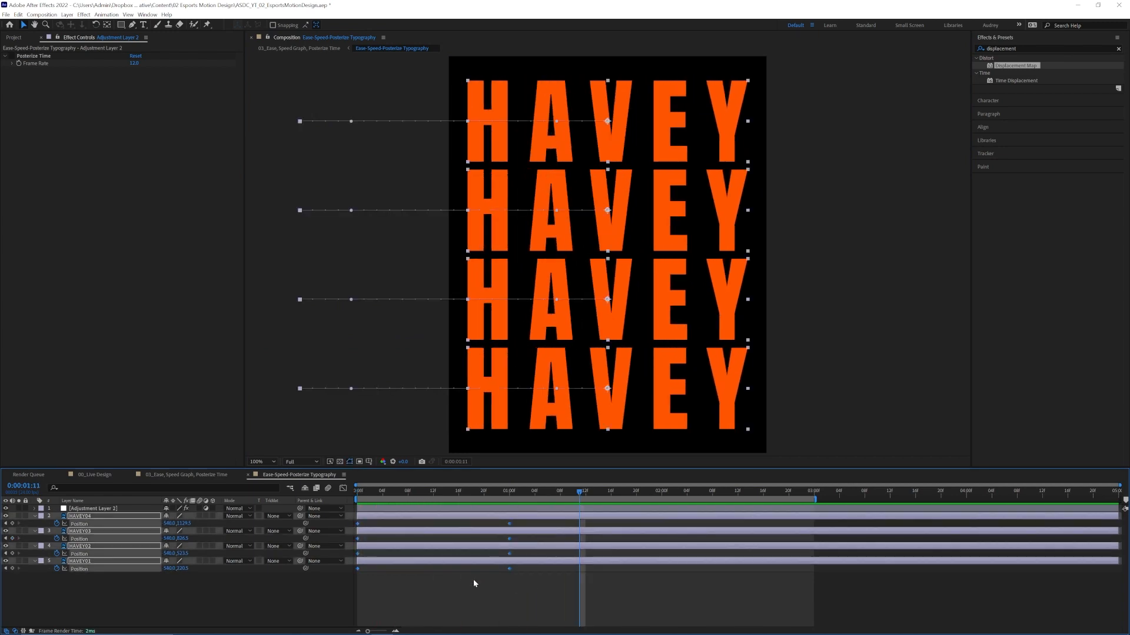
key("F9")
right_click(510, 525)
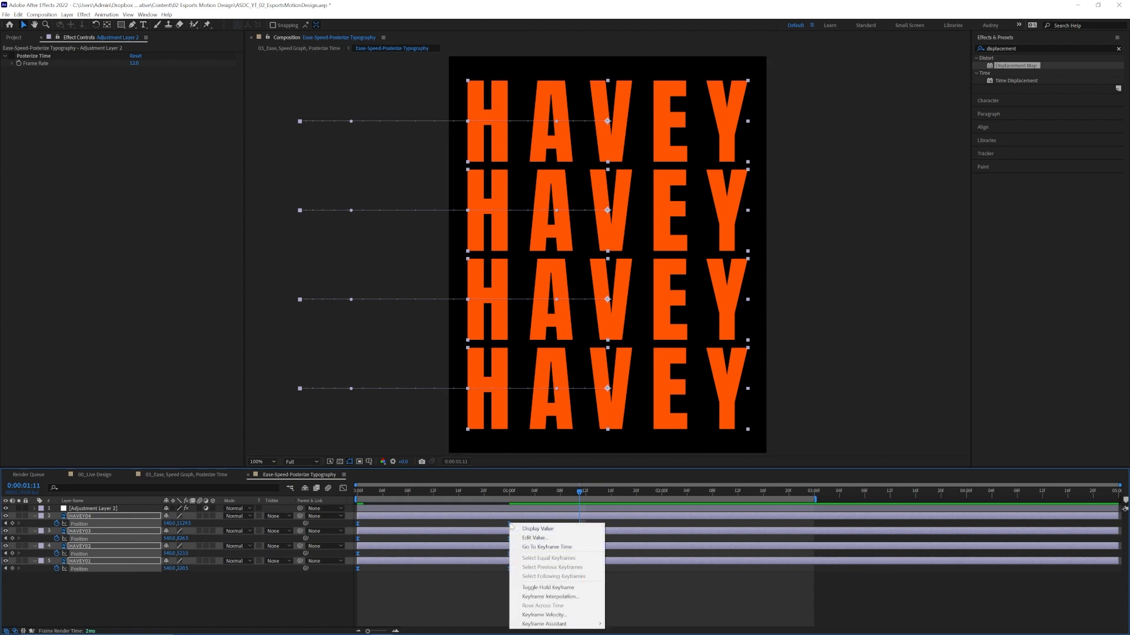
mouse_move(553, 624)
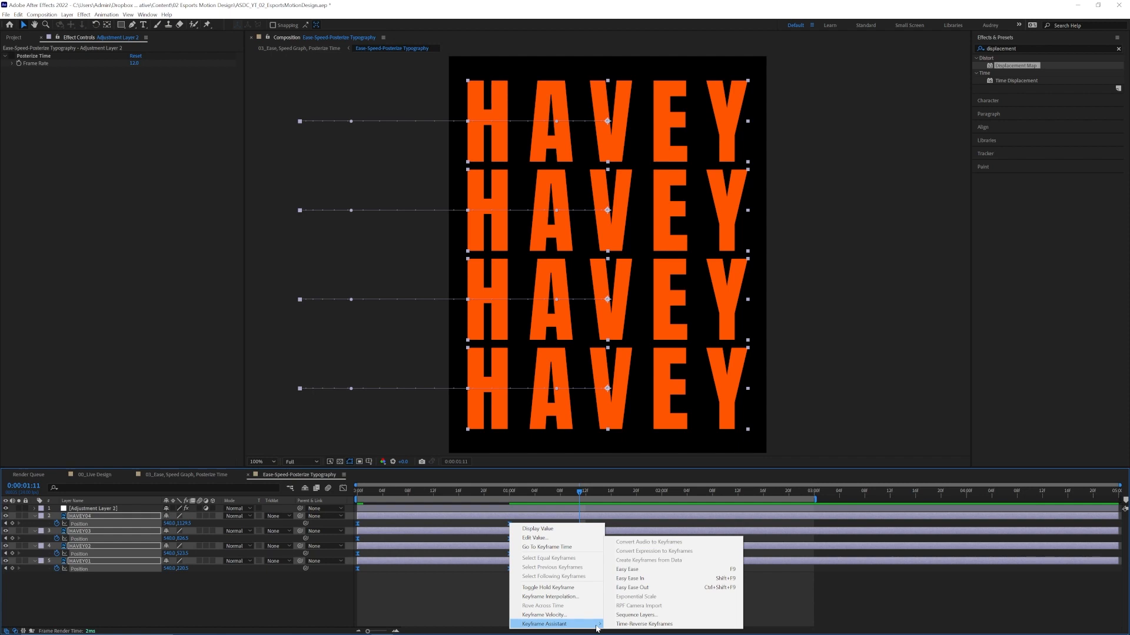
left_click(626, 569)
Reshape the speed graph of the HAVEY Position keyframes to peak early and ease out slowly, and preview the motion.
left_click_drag(527, 585, 353, 493)
left_click(342, 489)
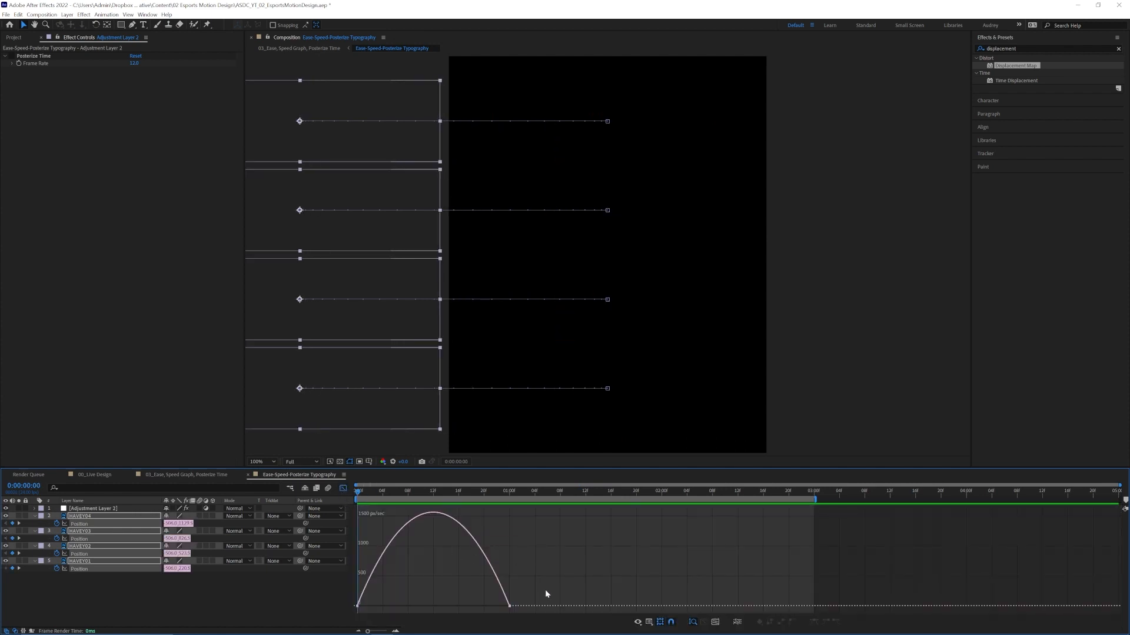
left_click_drag(542, 587, 507, 604)
mouse_move(405, 586)
left_mouse_down()
mouse_move(355, 611)
mouse_move(417, 605)
left_mouse_up()
key("space")
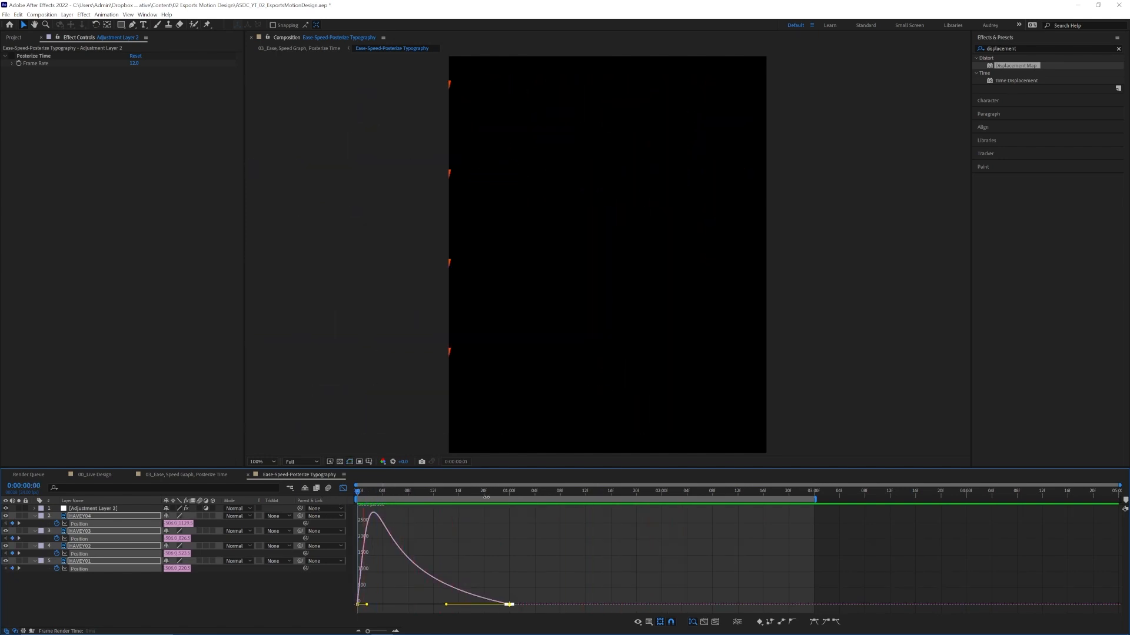
key("space")
Leave the graph view and stagger the Position keyframes of HAVEY02, HAVEY03 and HAVEY04 by two frames each, then preview.
key("shift+F3")
left_click_drag(518, 559, 384, 539)
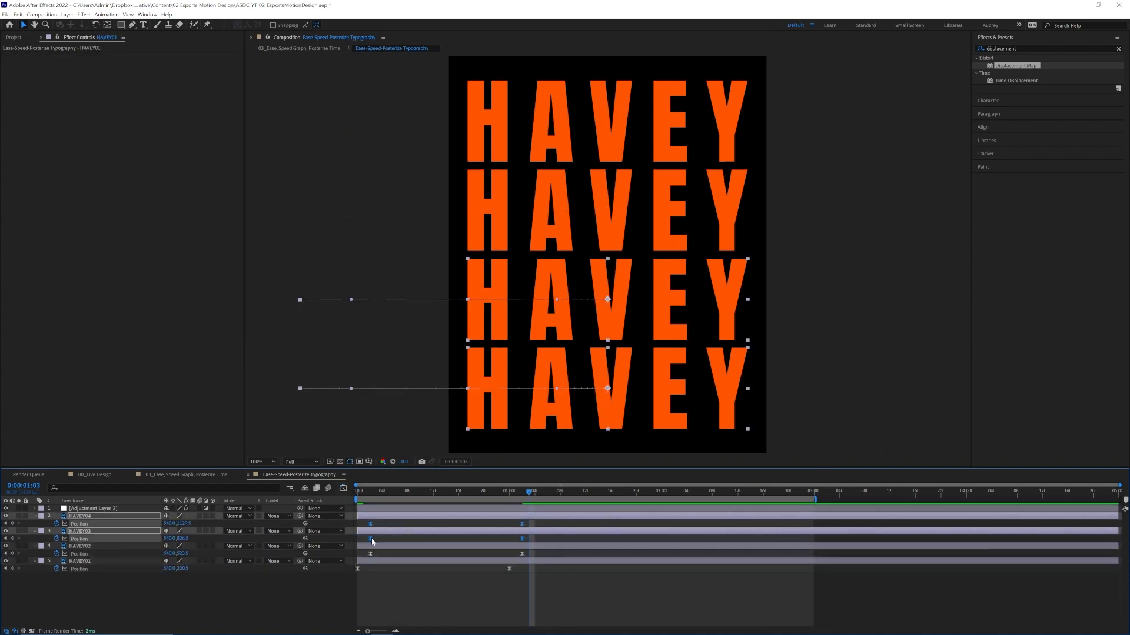
left_click_drag(542, 528, 377, 519)
left_click_drag(383, 524, 316, 496)
key("space")
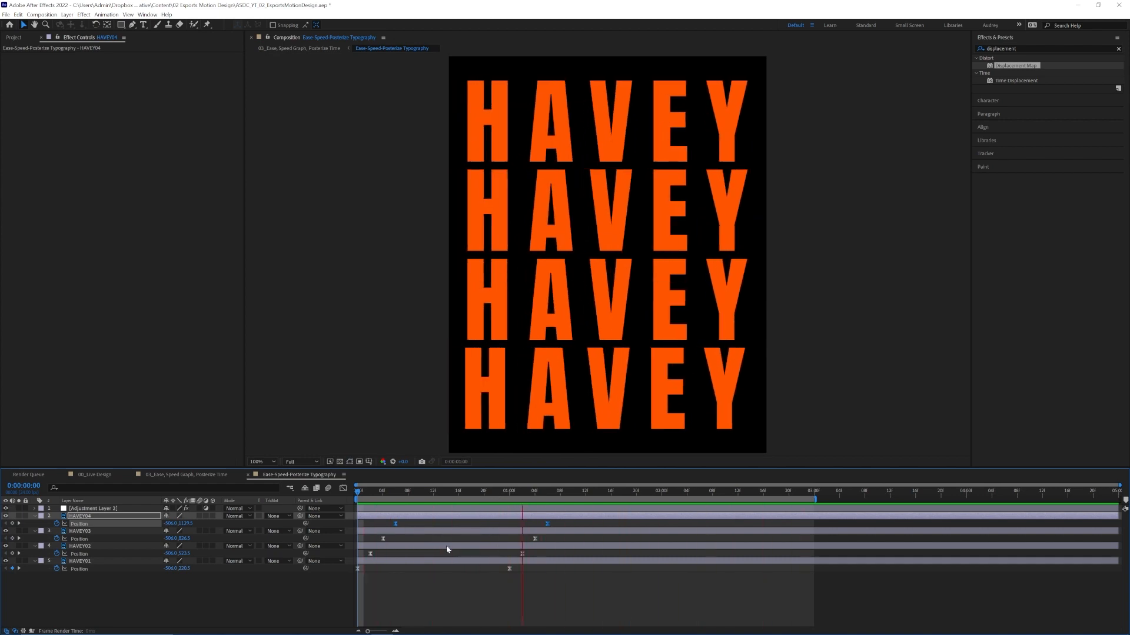
key("space")
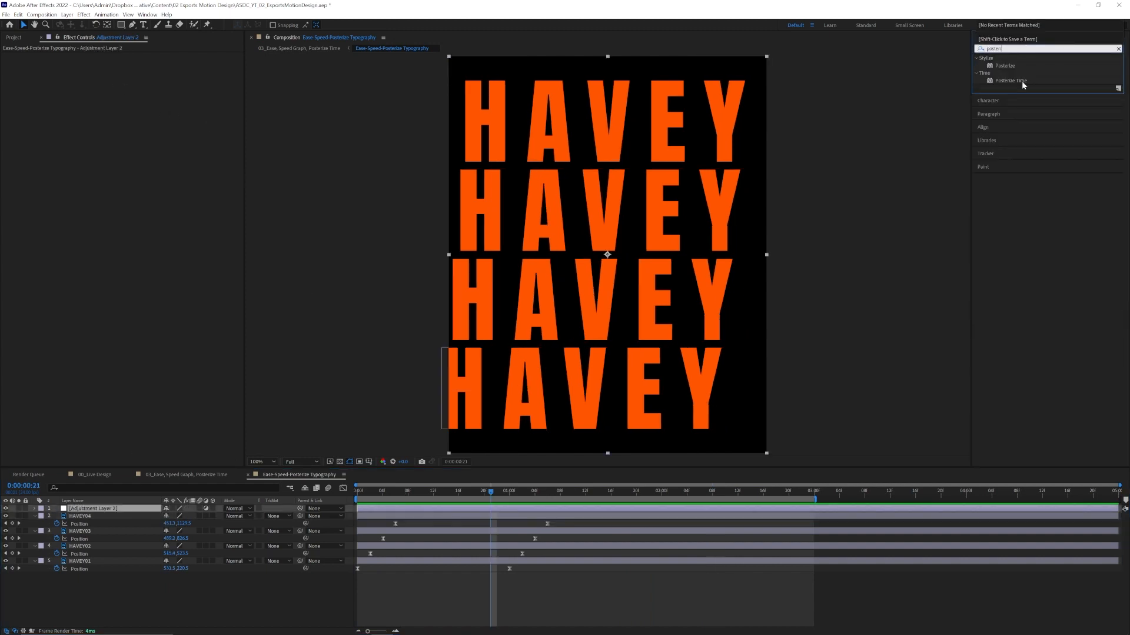
Apply Posterize Time to Adjustment Layer 2 and preview the typography from the first frame.
double_click(1011, 80)
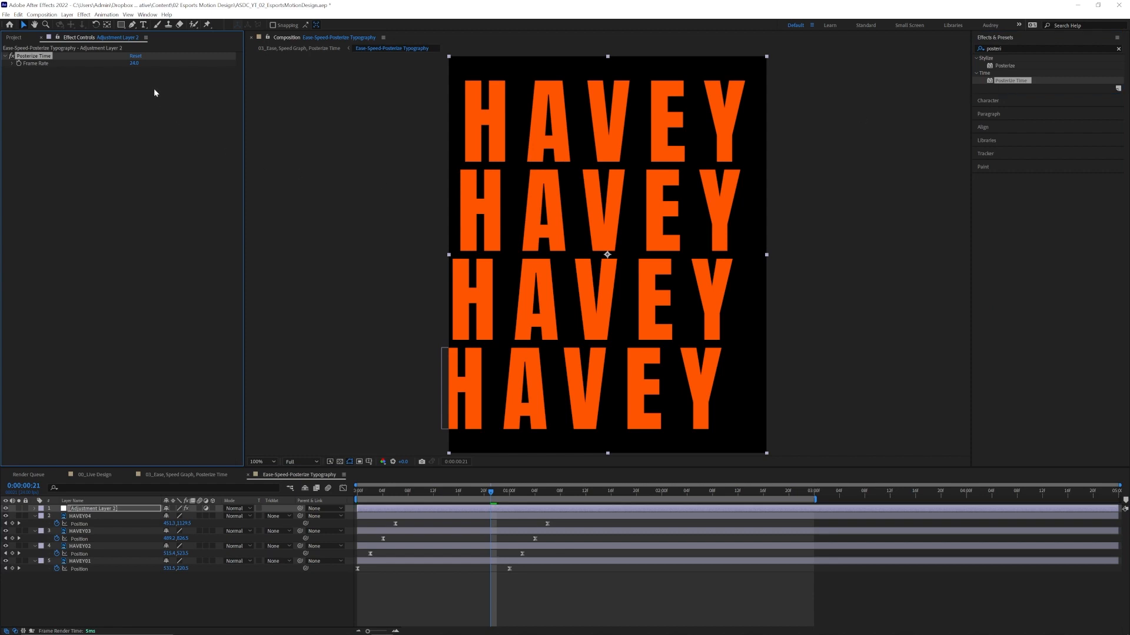
key("Home")
key("space")
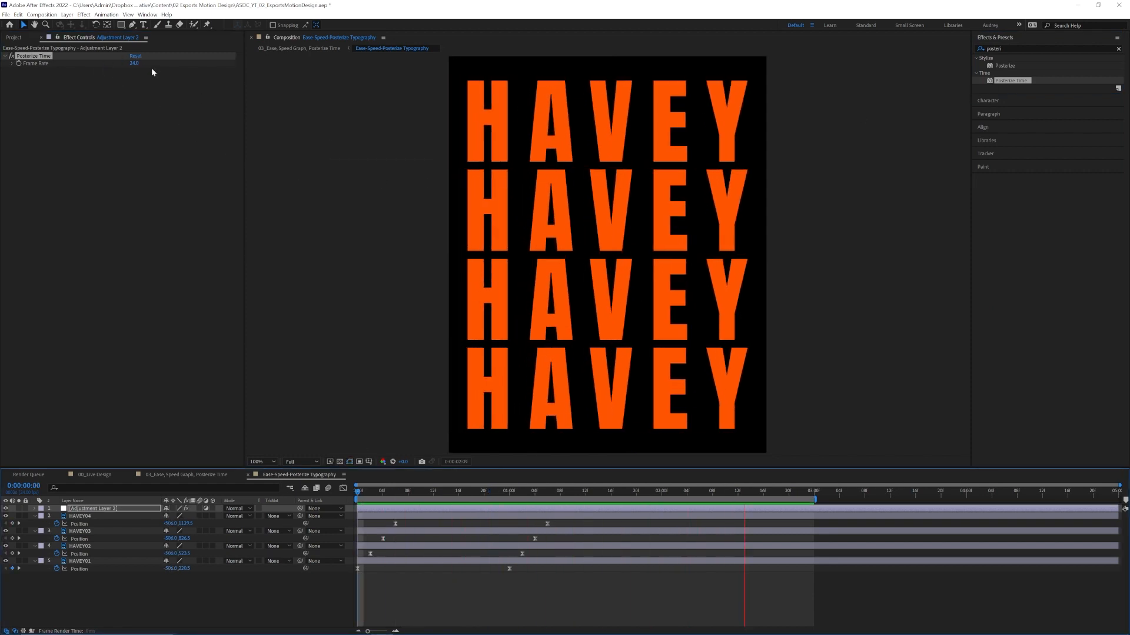
key("space")
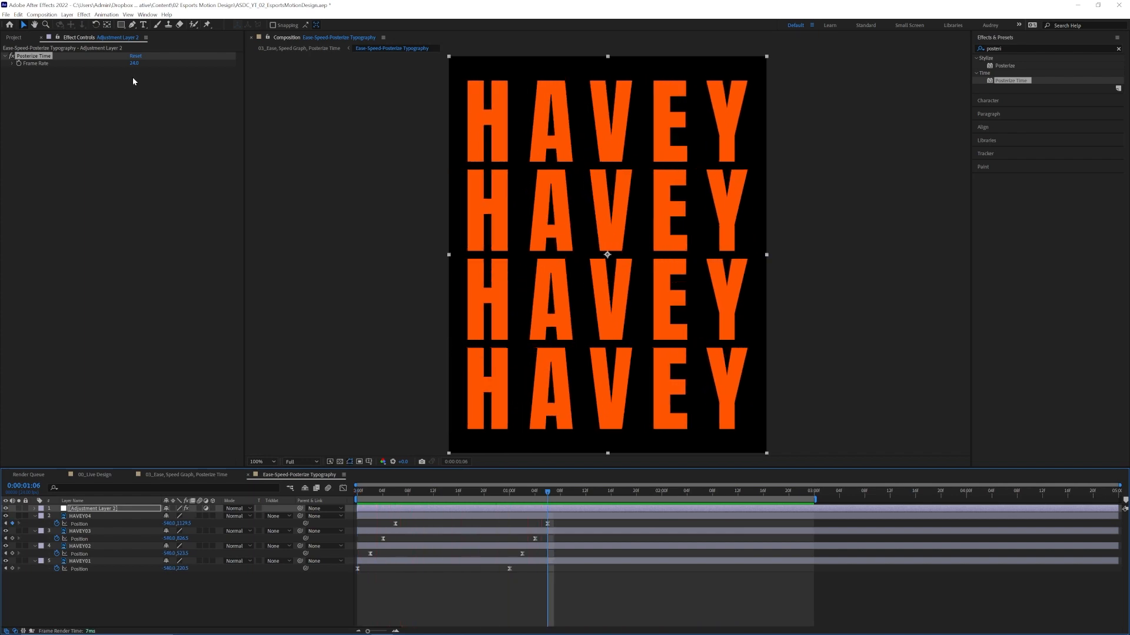
Set the Posterize Time frame rate to 12 and preview the stepped motion.
left_click(134, 63)
type("12")
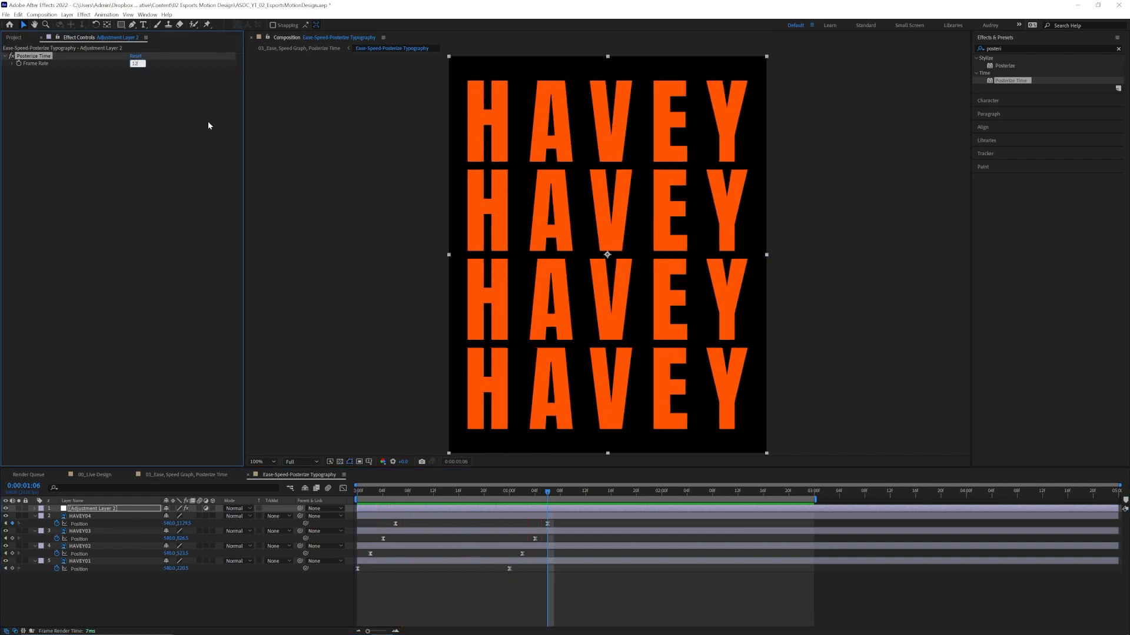
key("Return")
key("space")
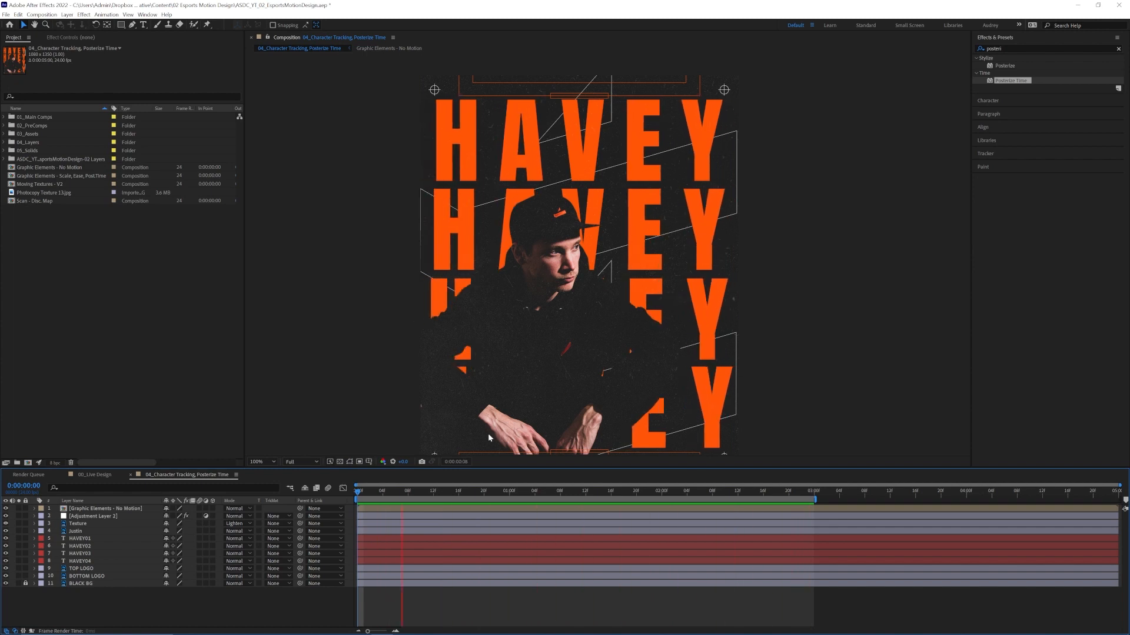
Reveal the Tracking Amount keyframes of HAVEY01 to HAVEY04 in 04_Character Tracking, Posterize Time and preview the animation.
key("space")
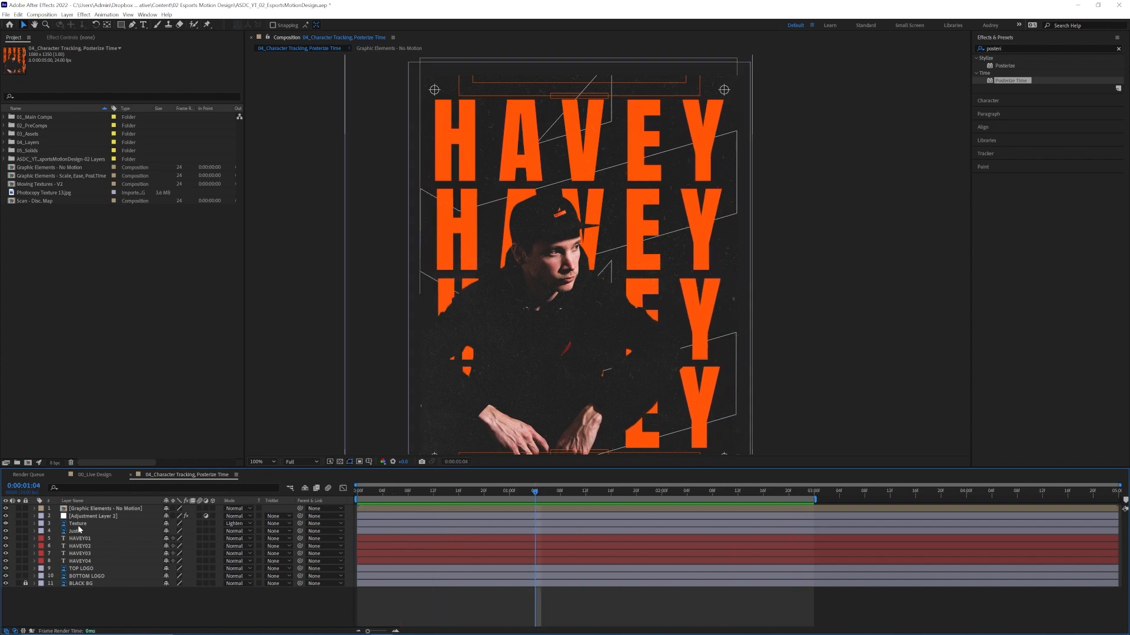
left_click(80, 539)
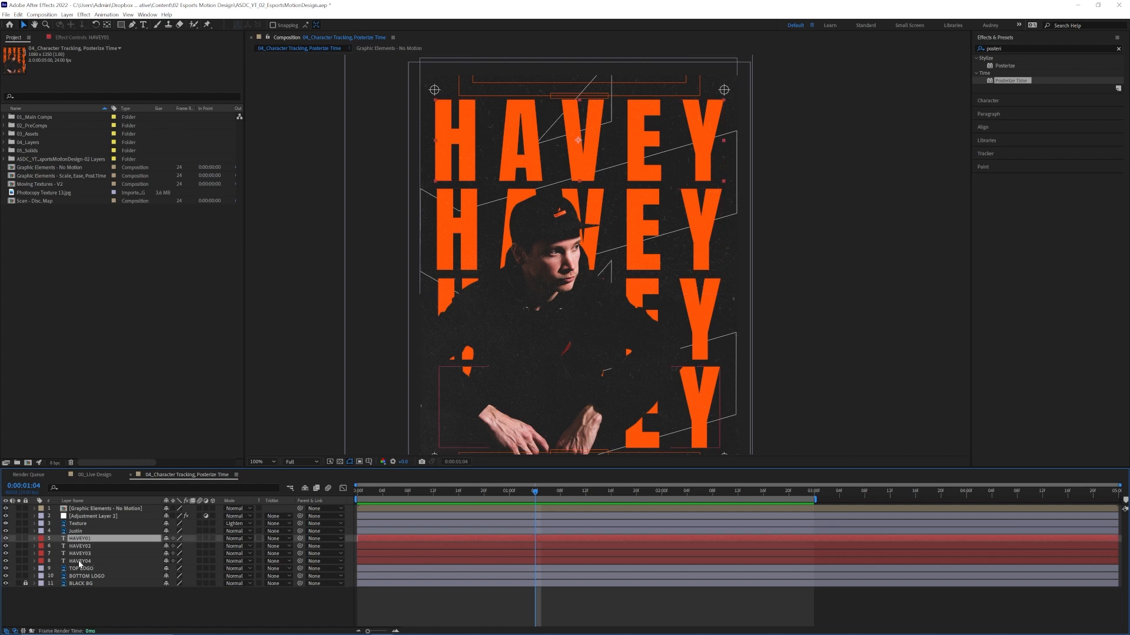
left_click(93, 560, "shift")
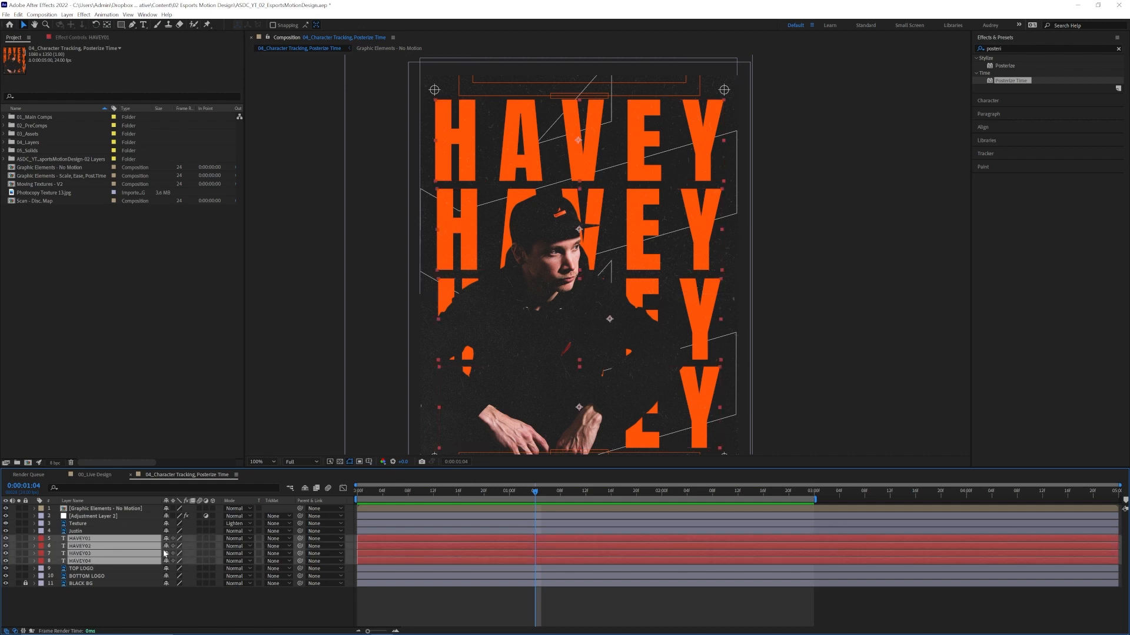
key("u")
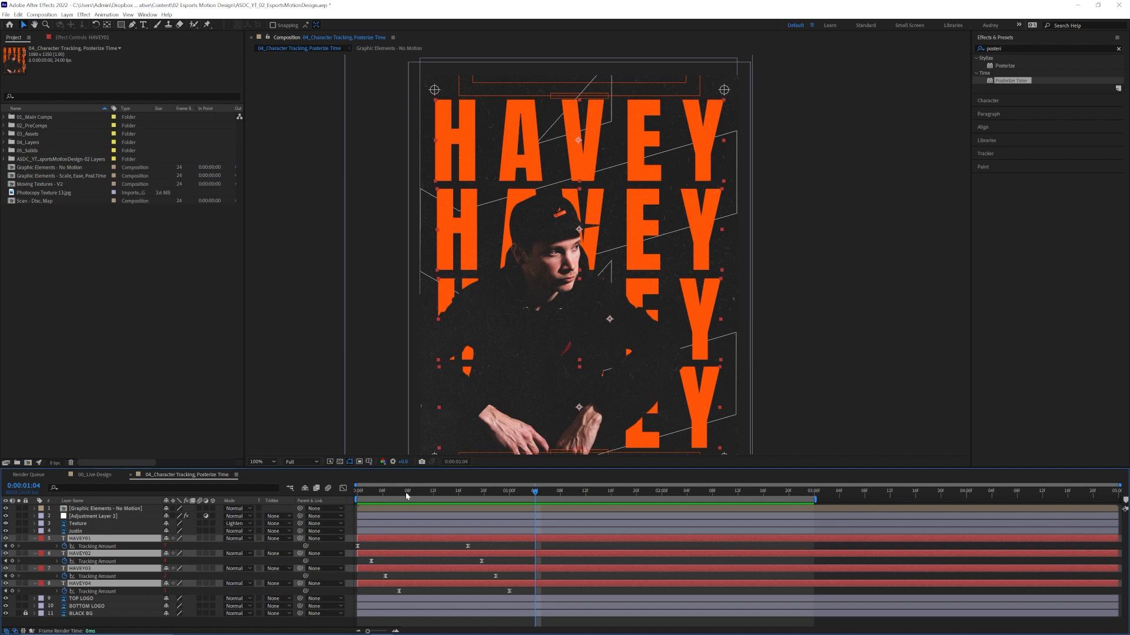
key("space")
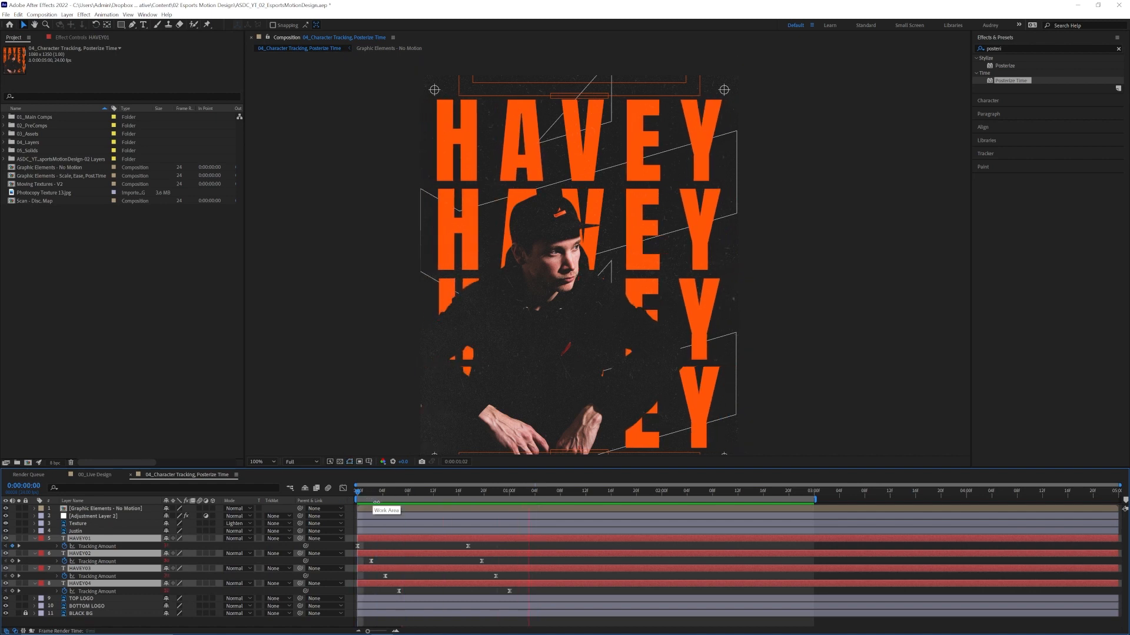
key("space")
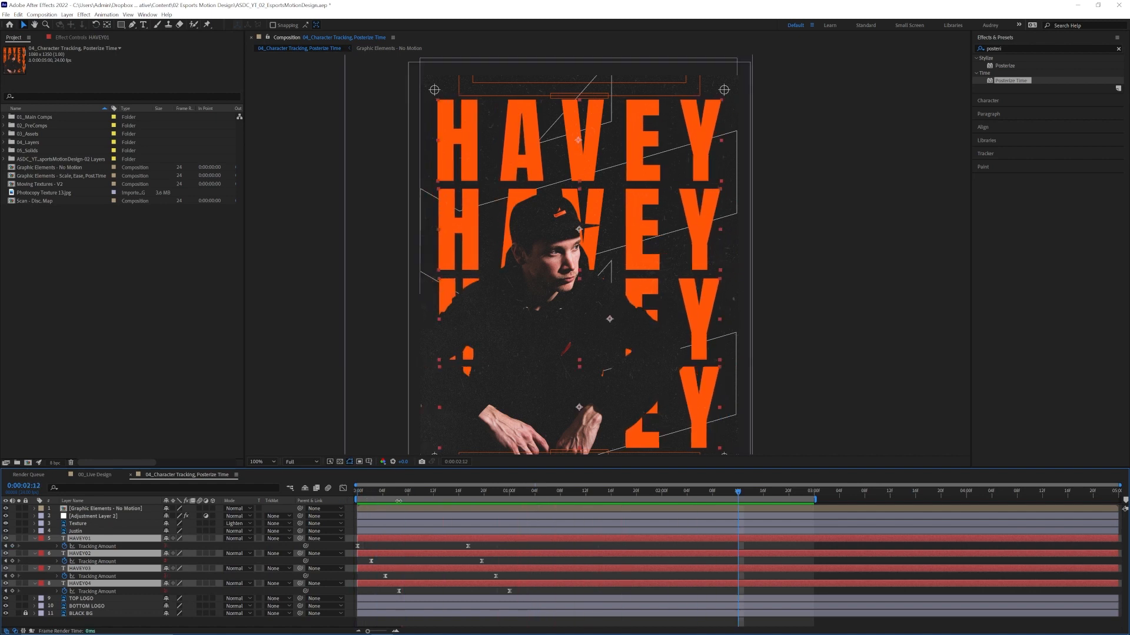
Remove the expressions from the Tracking Amount properties of HAVEY01 to HAVEY04 and preview the animation from the first frame.
left_click_drag(397, 495, 338, 496)
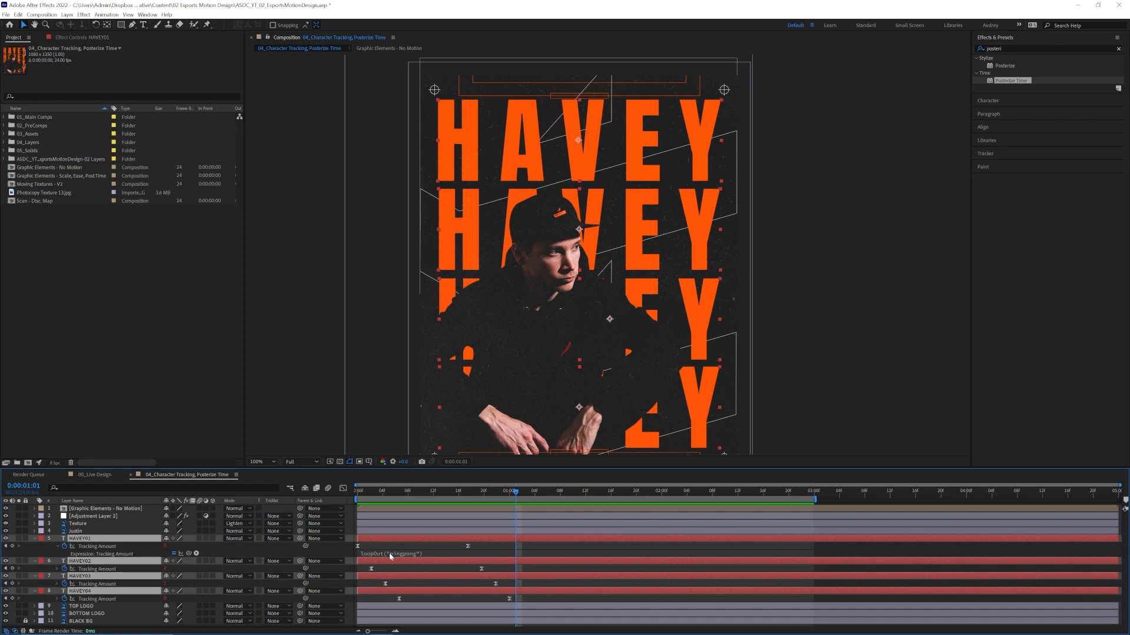
left_click(390, 553)
key("BackSpace")
left_click(56, 577)
left_click(405, 581)
key("BackSpace")
left_click(57, 562)
left_click(407, 568)
key("BackSpace")
left_click(57, 592)
key("BackSpace")
left_click_drag(396, 494, 312, 500)
key("space")
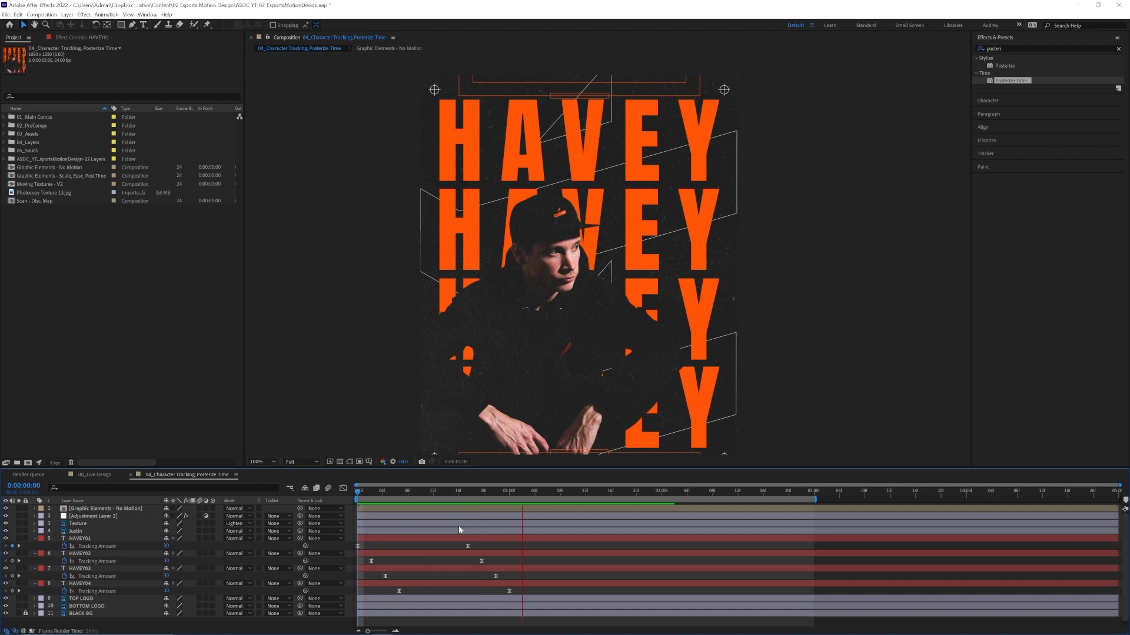
Clear the existing tracking animation and add a Tracking animator to HAVEY01 with a Tracking Amount of 30.
left_click_drag(497, 492, 508, 490)
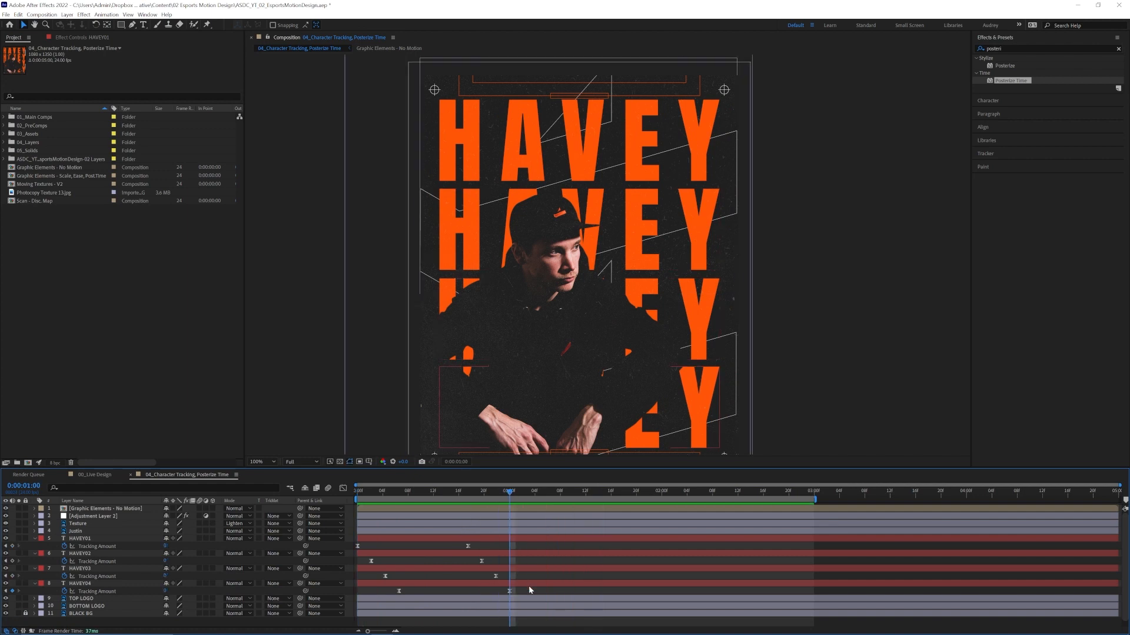
left_click_drag(518, 592, 358, 546)
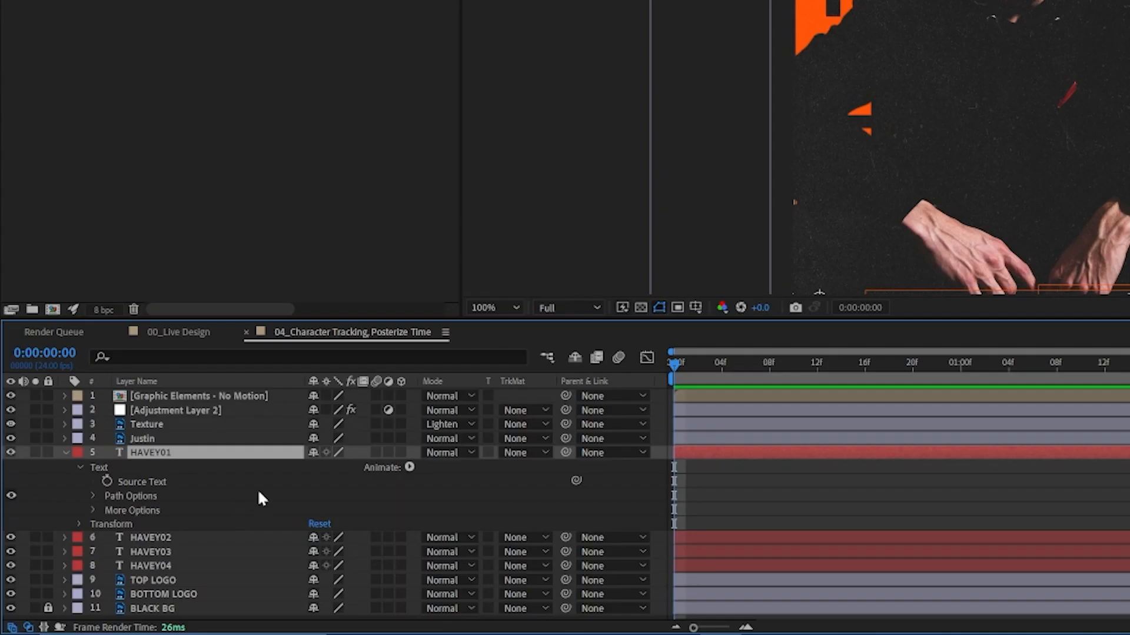
left_click(183, 454)
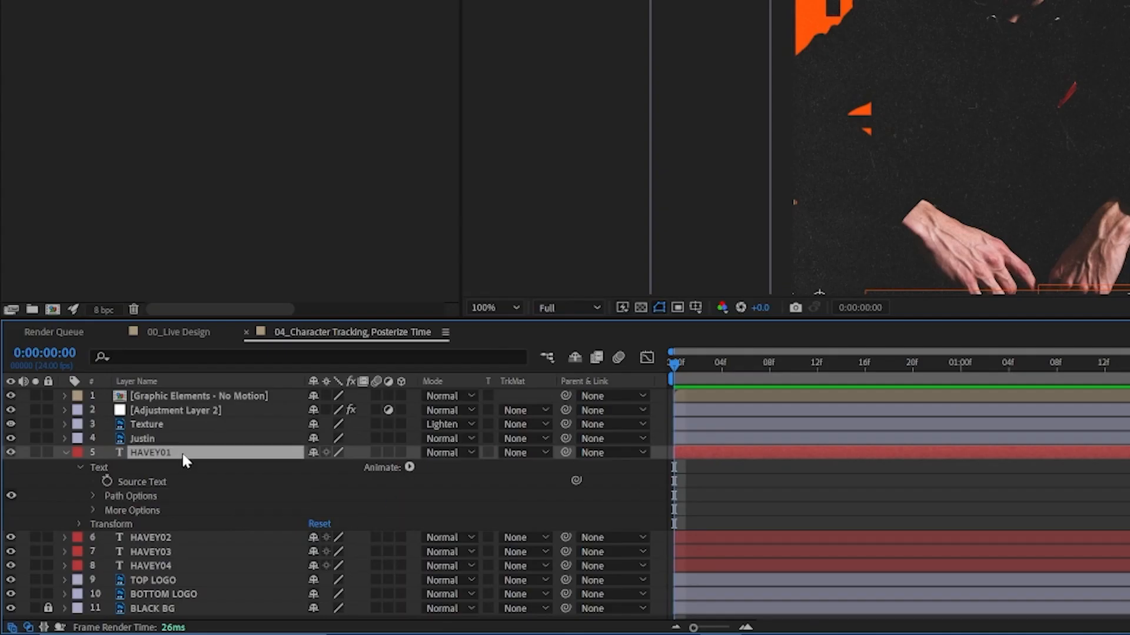
left_click(409, 468)
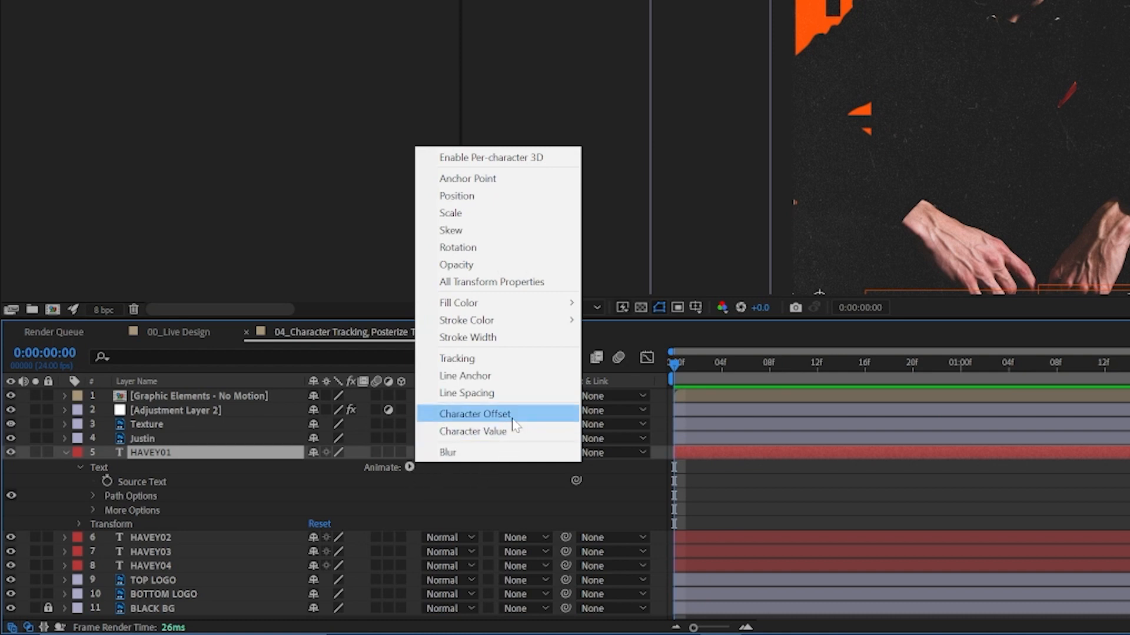
left_click(457, 359)
left_click(311, 523)
type("30")
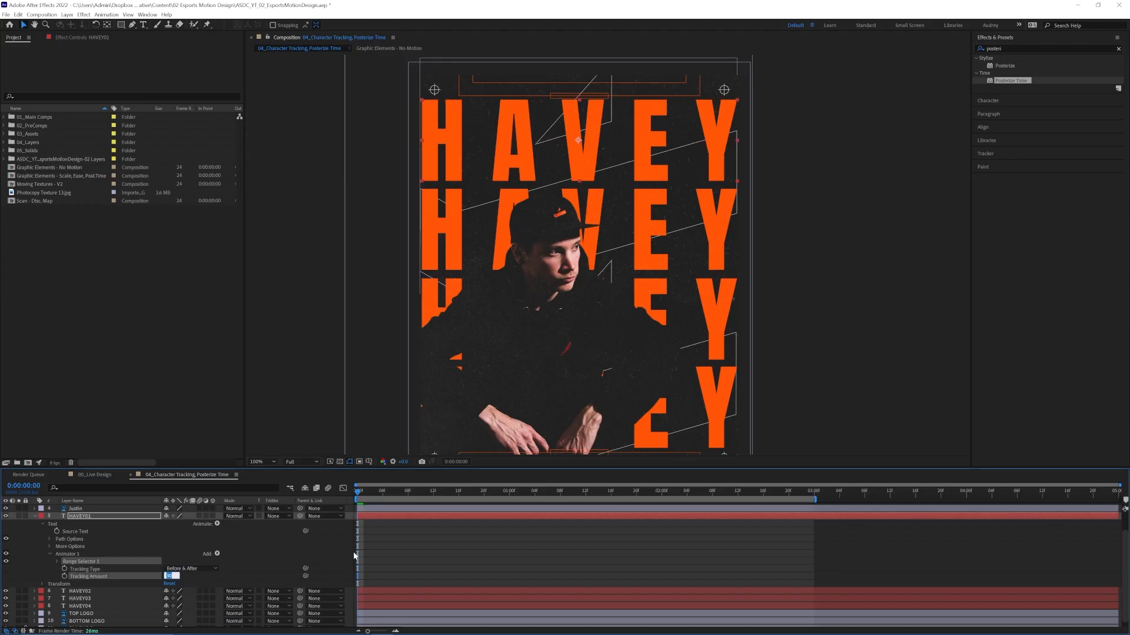
Keyframe HAVEY01's Tracking Amount on the first frame and at 0 at 0:00:01:00, then scrub through the change.
left_click(65, 576)
left_click_drag(358, 492, 510, 492)
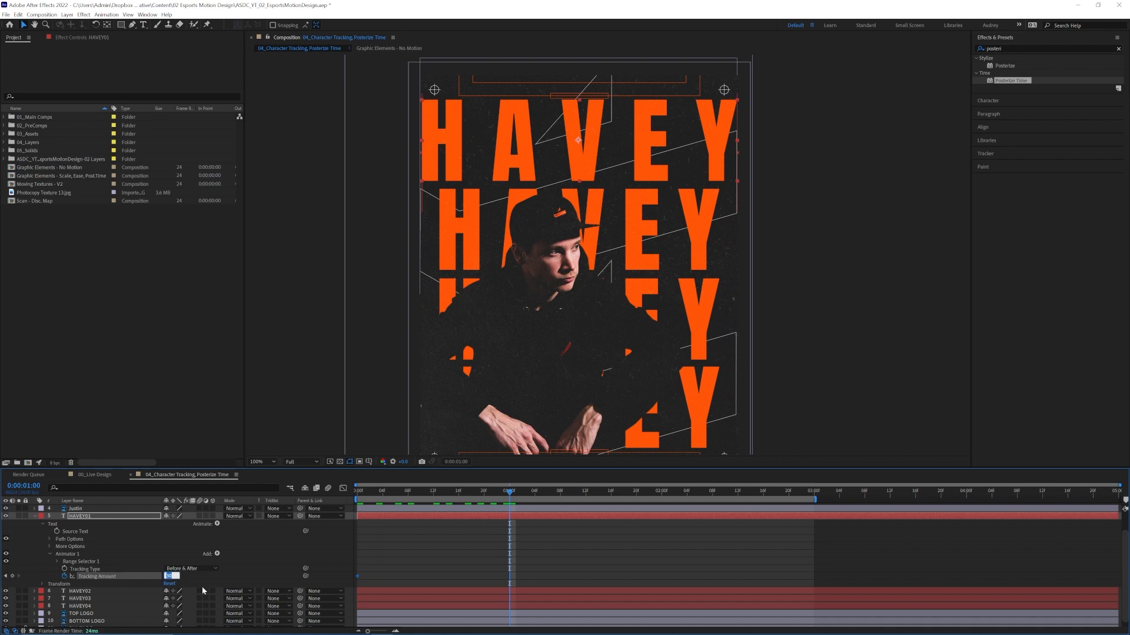
type("0")
left_click_drag(507, 491, 449, 503)
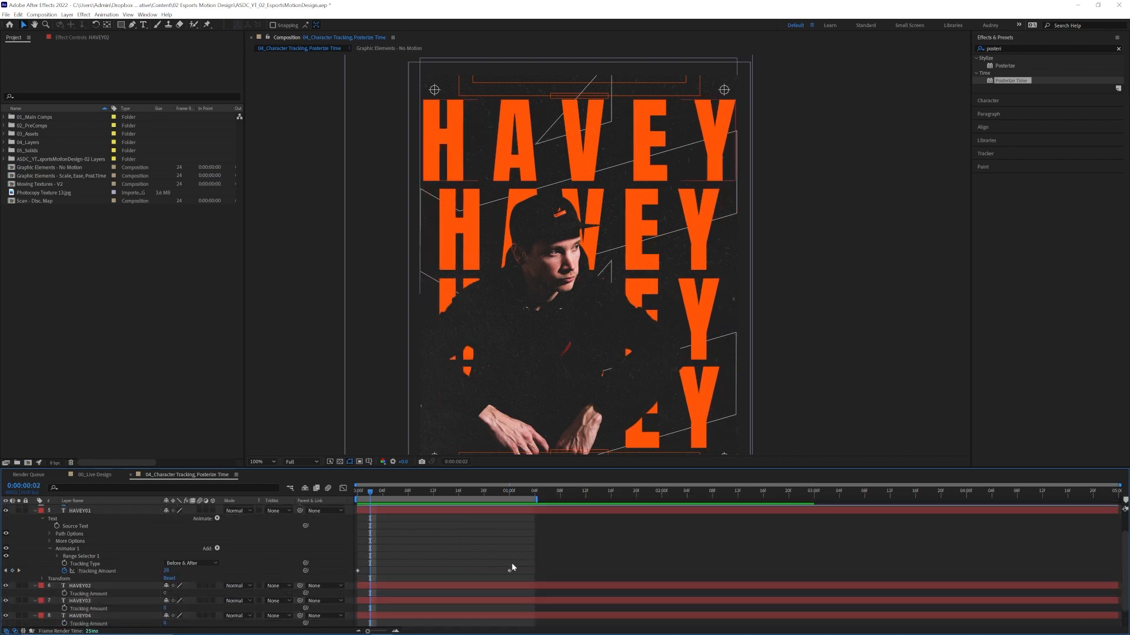
Apply Easy Ease to HAVEY01's Tracking Amount keyframes, shape the speed graph for a fast start and long slowdown, and preview.
left_click_drag(511, 562, 355, 573)
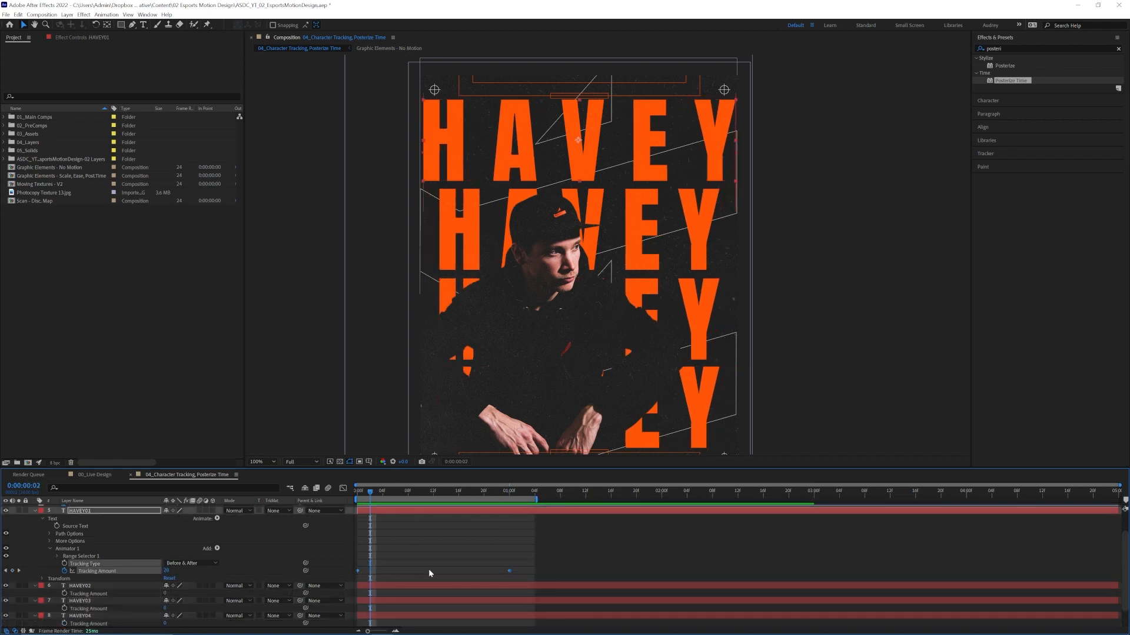
key("F9")
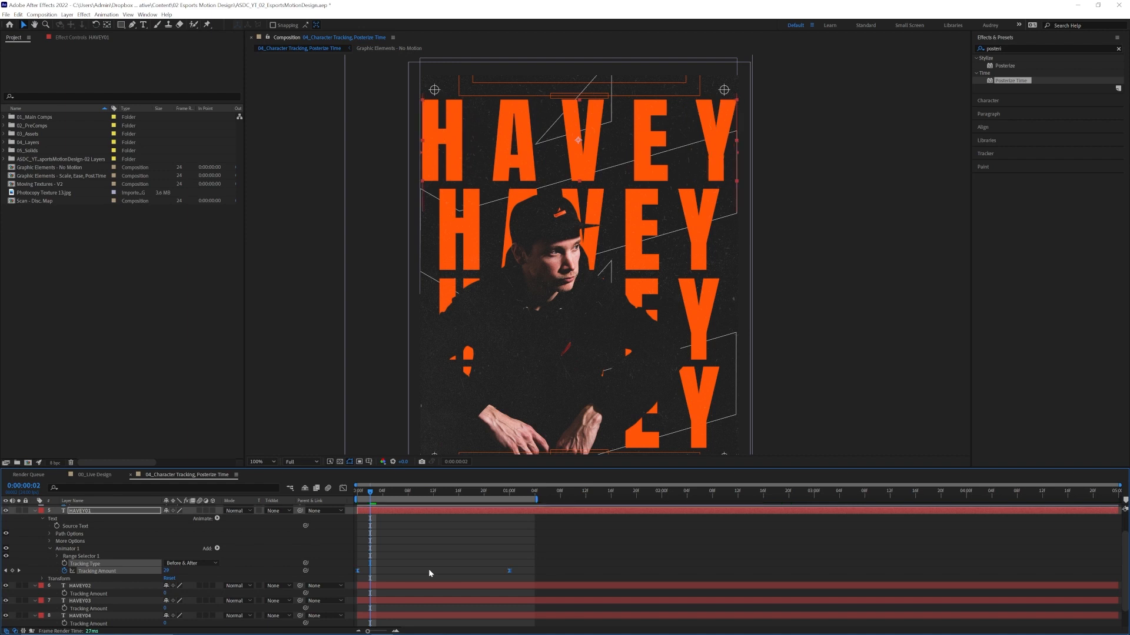
left_click(343, 489)
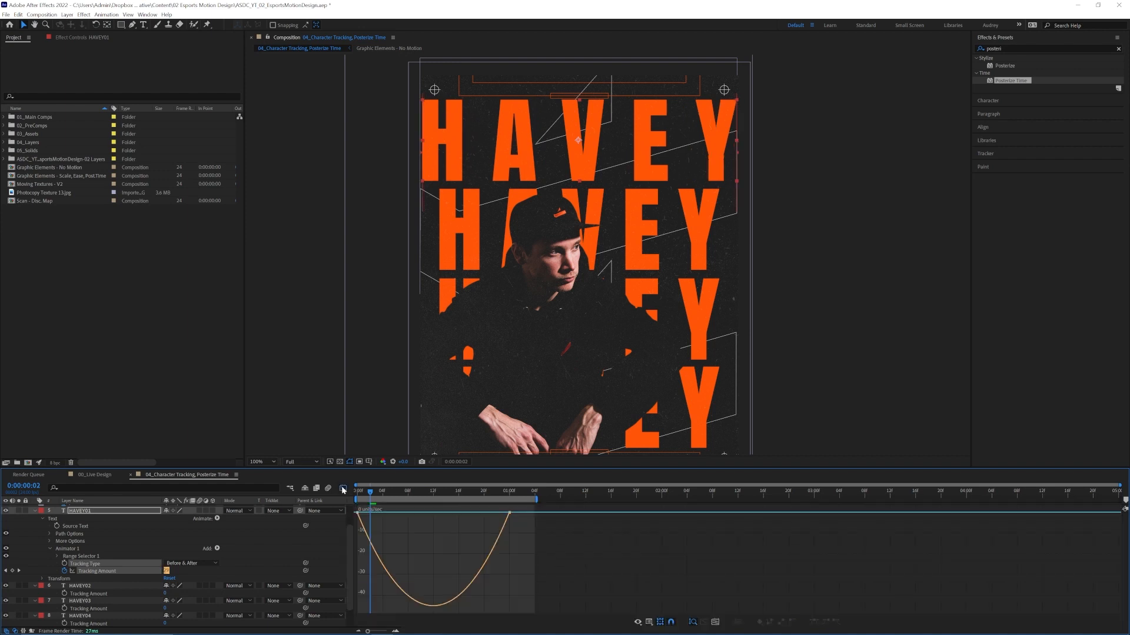
left_click_drag(509, 513, 446, 512)
key("space")
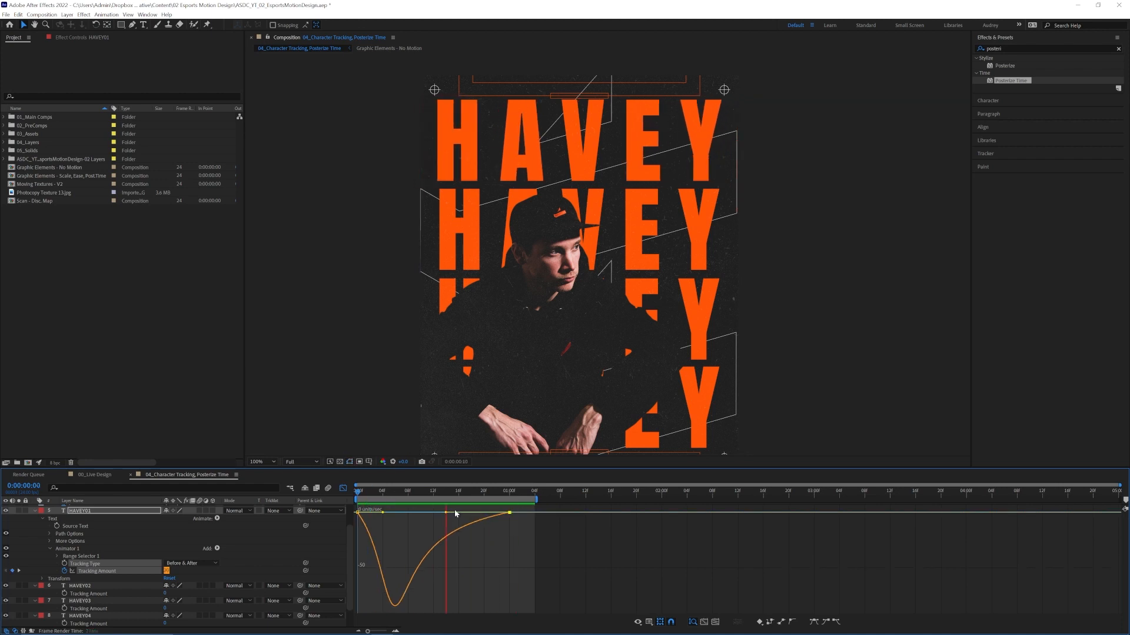
left_click(343, 489)
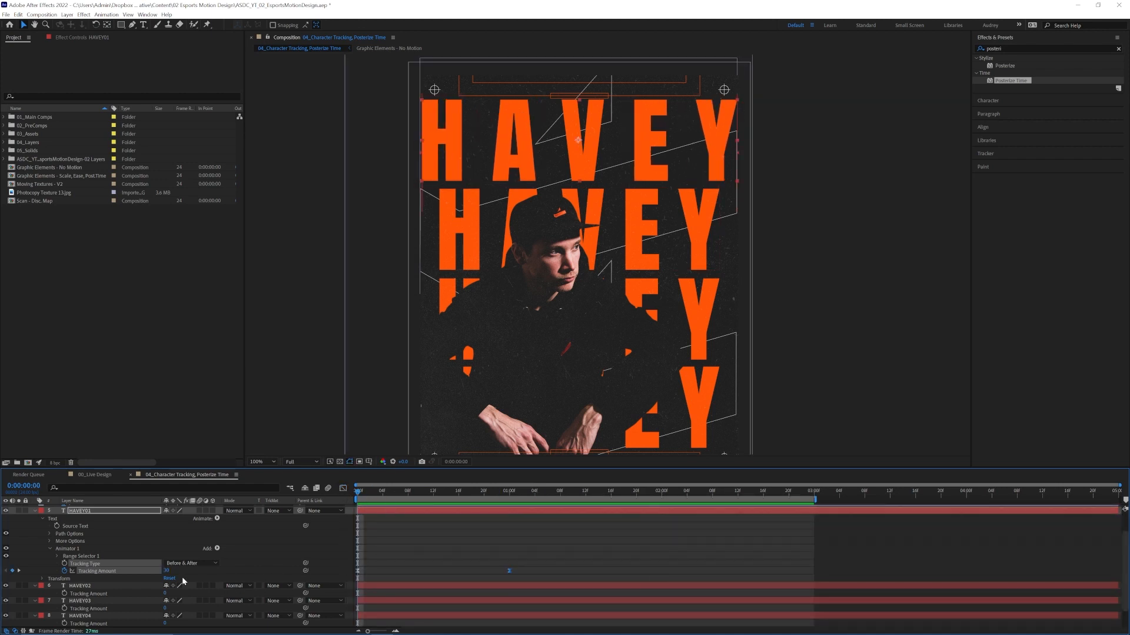
Add the expression loopOut("pingpong") to HAVEY01's Tracking Amount.
left_click(64, 570, "alt")
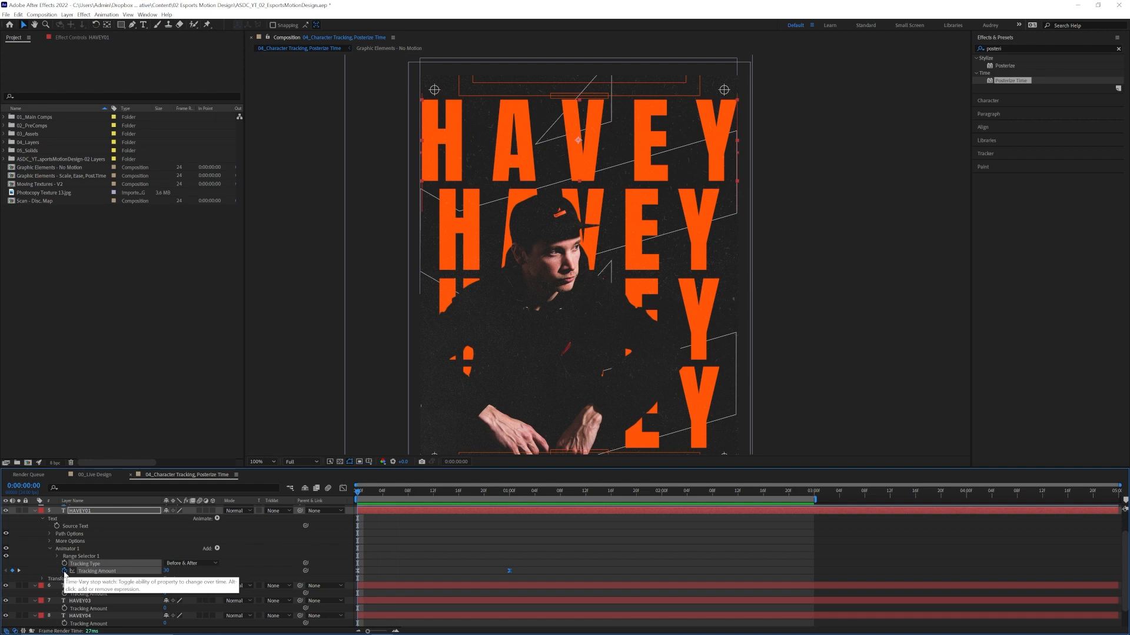
type("loopOut(\"pingpong\")")
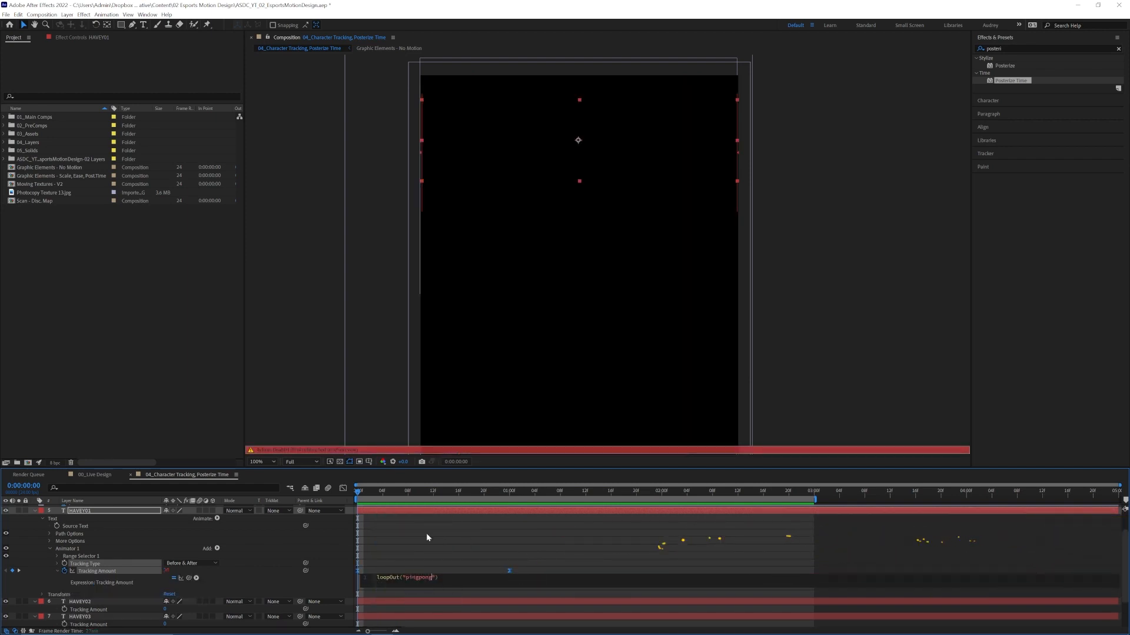
left_click(500, 570)
Copy HAVEY01's Tracking Amount animation to the Tracking Amount of HAVEY02, HAVEY03 and HAVEY04.
left_click_drag(540, 555, 370, 582)
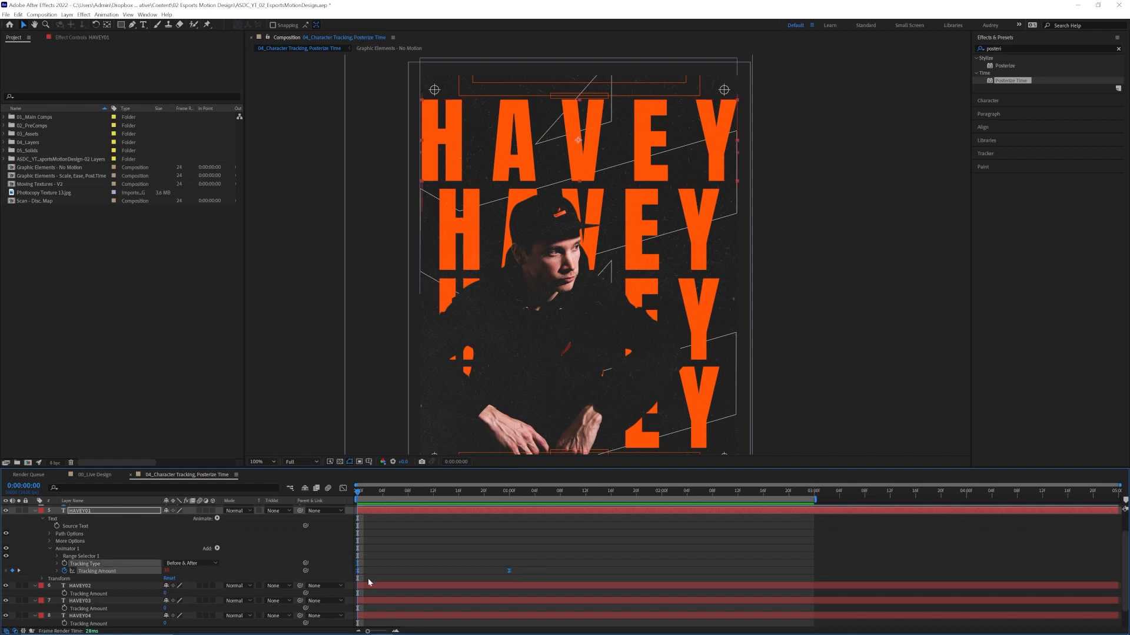
left_click(103, 584)
key("ctrl+v")
scroll(459, 552, "down", 3)
left_click(406, 578)
key("ctrl+v")
scroll(391, 599, "down", 2)
left_click(383, 592)
key("ctrl+v")
Enlarge the timeline area and reveal only the keyframed properties of HAVEY01 to HAVEY04.
left_click_drag(404, 468, 404, 384)
scroll(106, 471, "up", 1)
left_click(94, 443)
left_click(91, 593, "shift")
key("u")
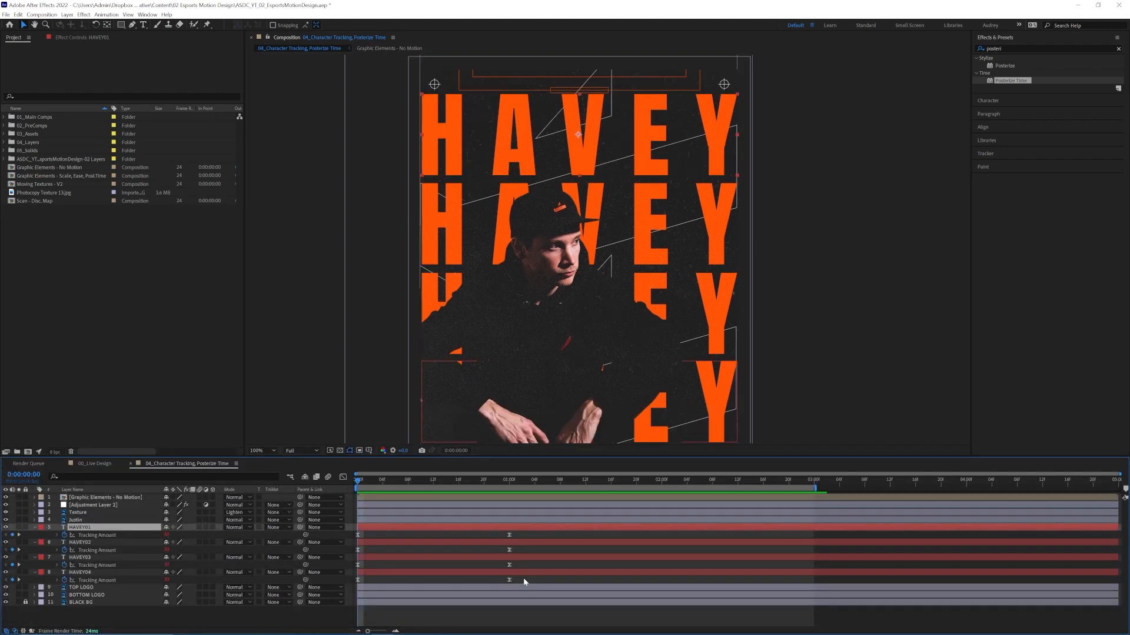
Stagger the Tracking Amount keyframes of HAVEY02, HAVEY03 and HAVEY04 by two frames each and preview.
left_click_drag(524, 580, 370, 555)
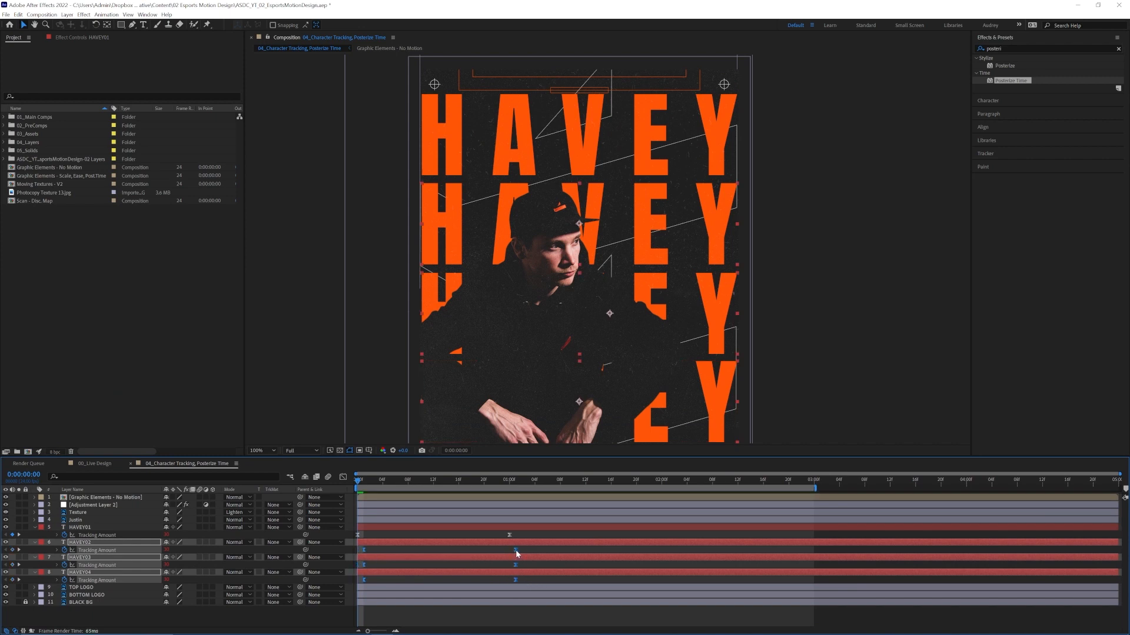
left_click_drag(517, 551, 384, 567)
left_click_drag(543, 588, 396, 580)
key("space")
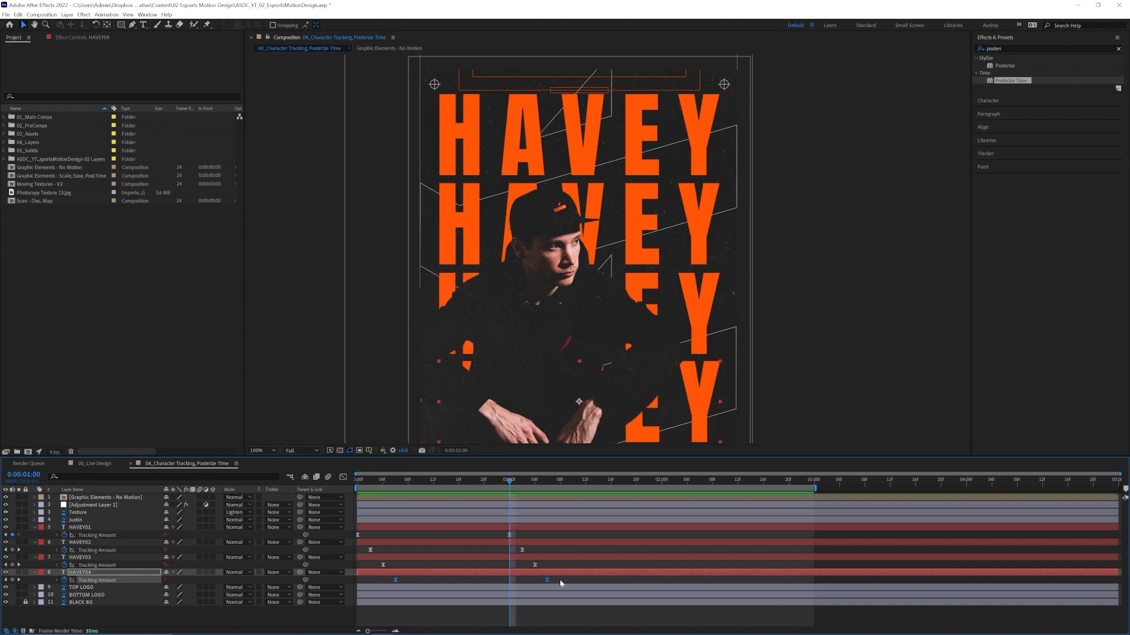
Scale all Tracking Amount keyframes in time so HAVEY04's last keyframe lands at 0:00:01:00, then preview from the first frame.
left_click_drag(559, 580, 493, 541)
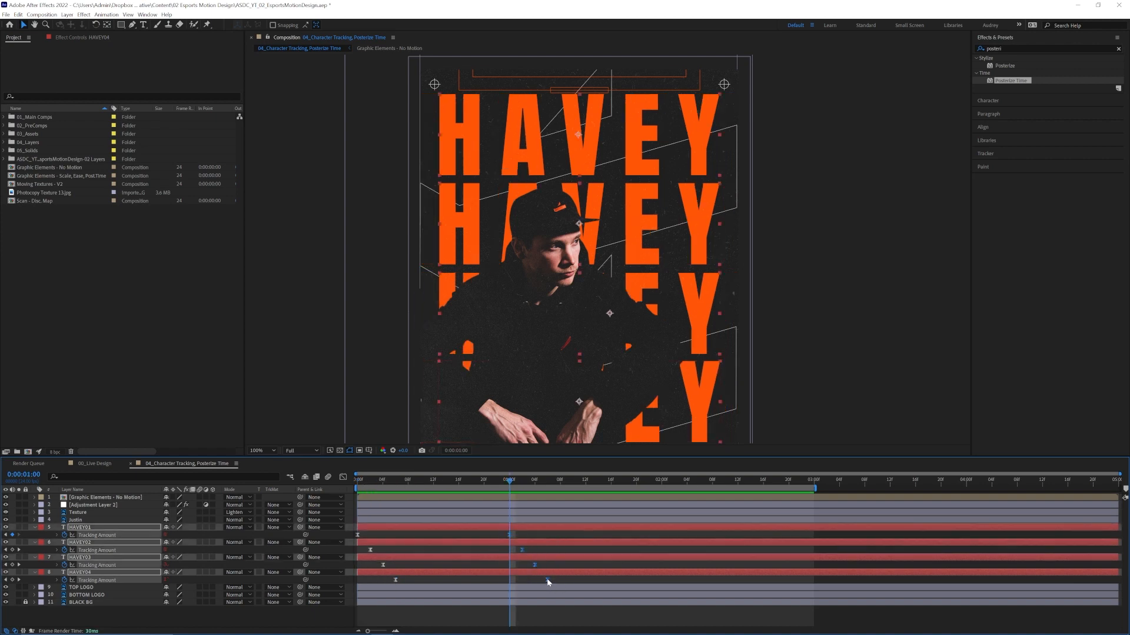
left_click_drag(556, 581, 352, 531)
left_click_drag(546, 580, 512, 581)
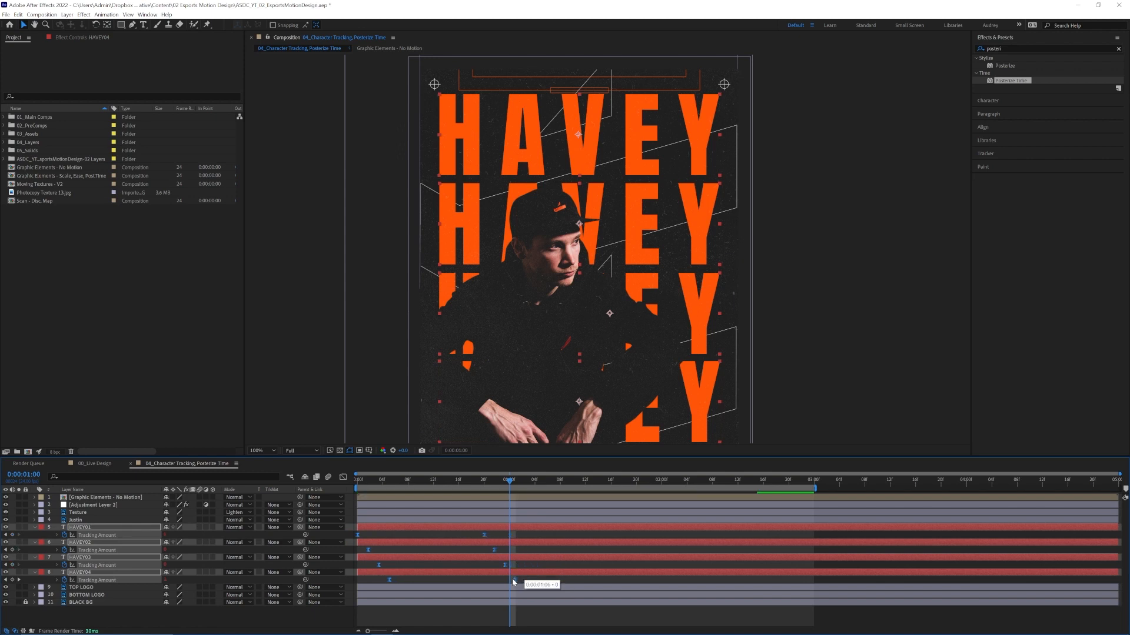
left_click_drag(498, 482, 334, 481)
key("space")
key("space")
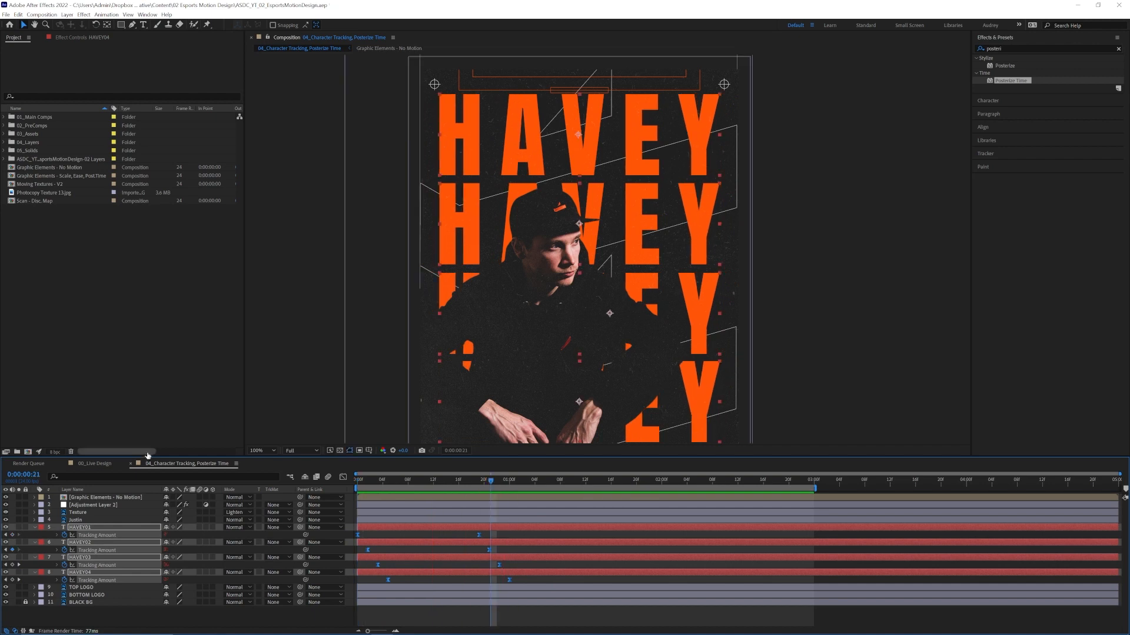
Inspect the effect settings of Adjustment Layer 2.
left_click(90, 507)
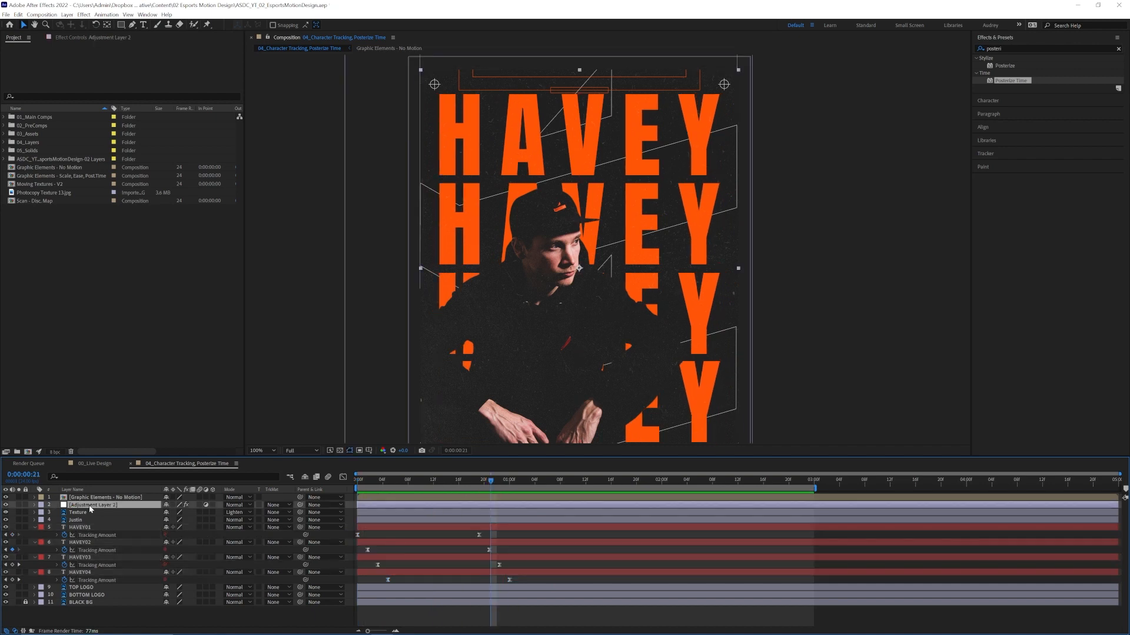
left_click(77, 37)
left_click(41, 56)
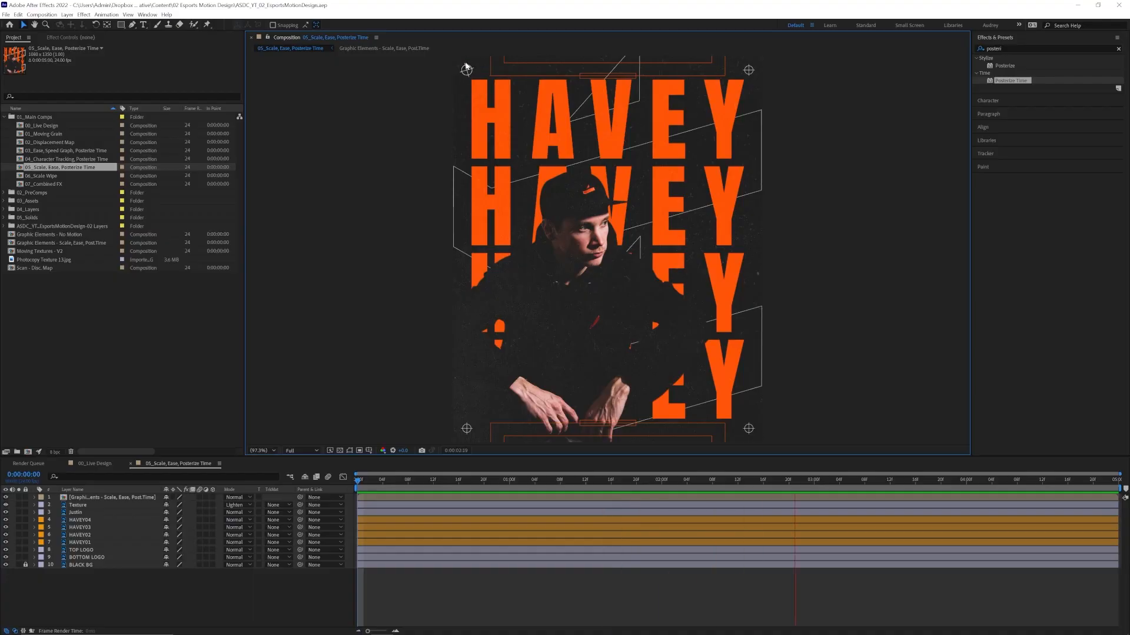
Preview the crosshair and frame graphics up close in the 05_Scale, Ease, Posterize Time composition.
scroll(461, 93, "up", 3)
key("space")
left_click_drag(572, 250, 667, 365)
key("space")
left_click_drag(467, 151, 587, 403)
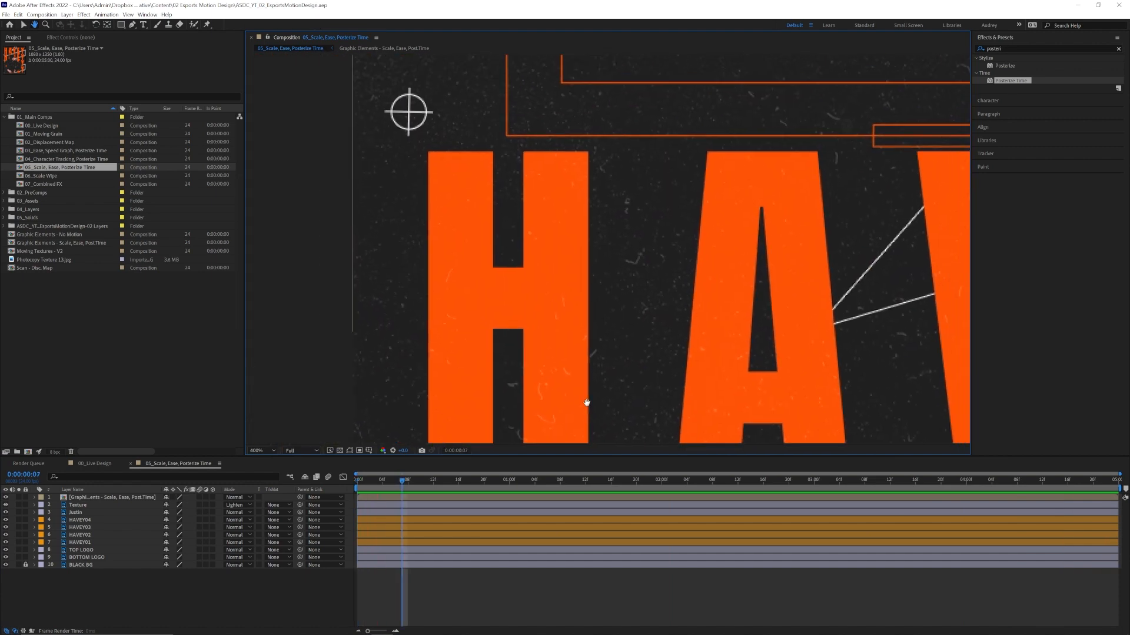
key("space")
left_click_drag(477, 127, 569, 252)
key("space")
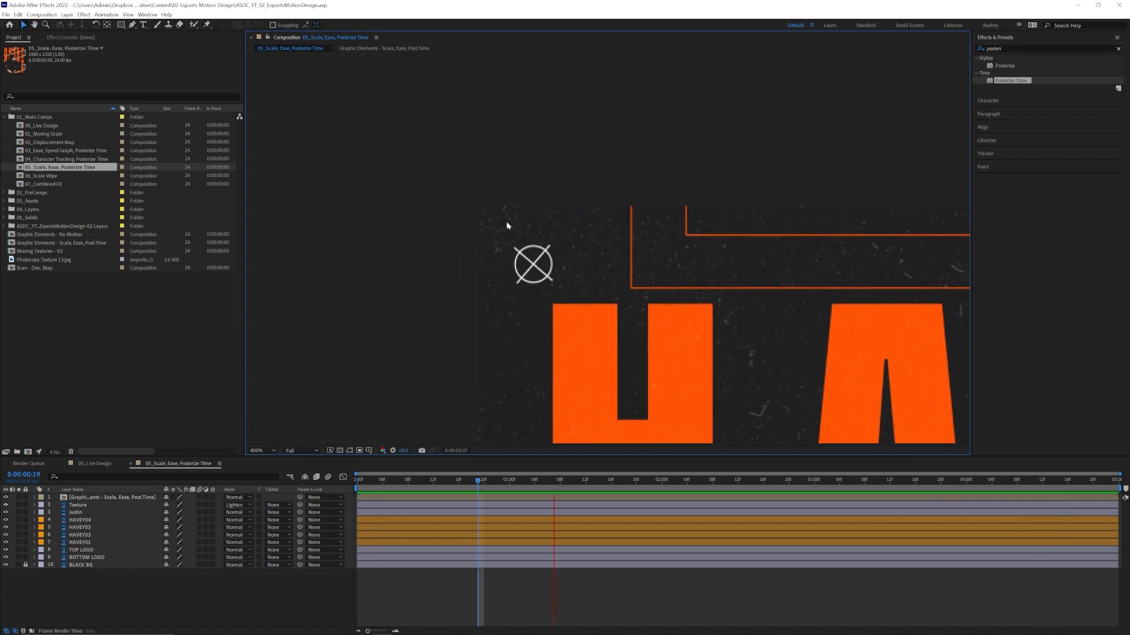
Open the Graphic Elements - Scale, Ease, Post.Time composition and examine the scale and rotation motion of Crosshair 01 Outlines.
double_click(505, 323)
left_click_drag(552, 292, 557, 292)
scroll(469, 255, "up", 1)
left_click_drag(470, 261, 567, 286)
left_click(341, 253)
left_click_drag(468, 375, 553, 371)
left_click_drag(460, 481, 739, 475)
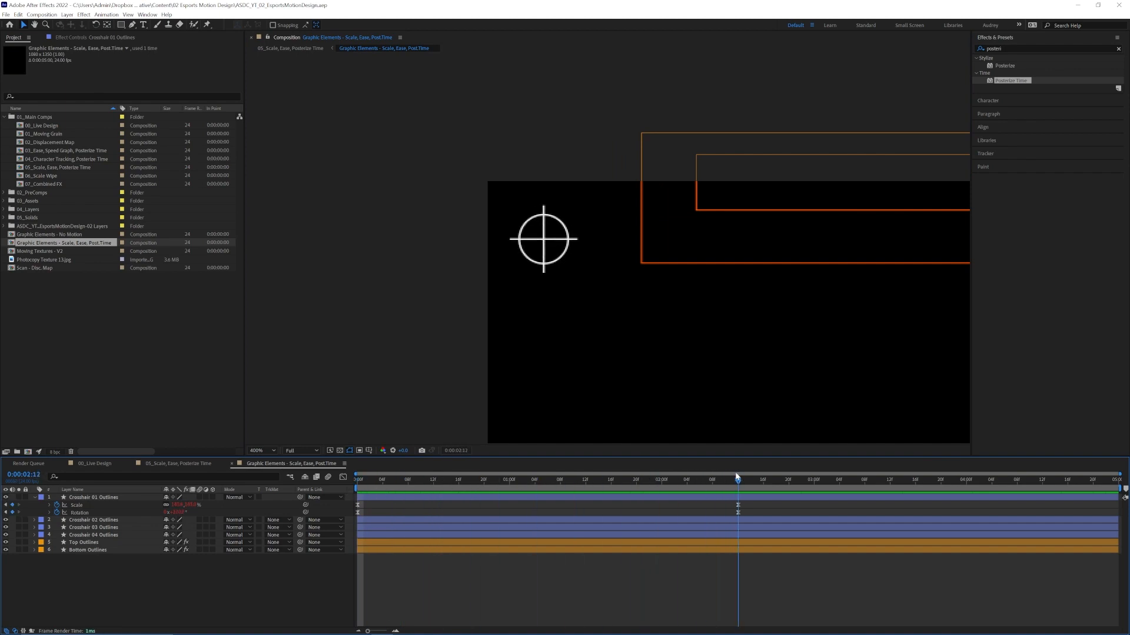
Reveal the Scale expression of Crosshair 01 Outlines and scrub through its animation.
left_click(140, 499)
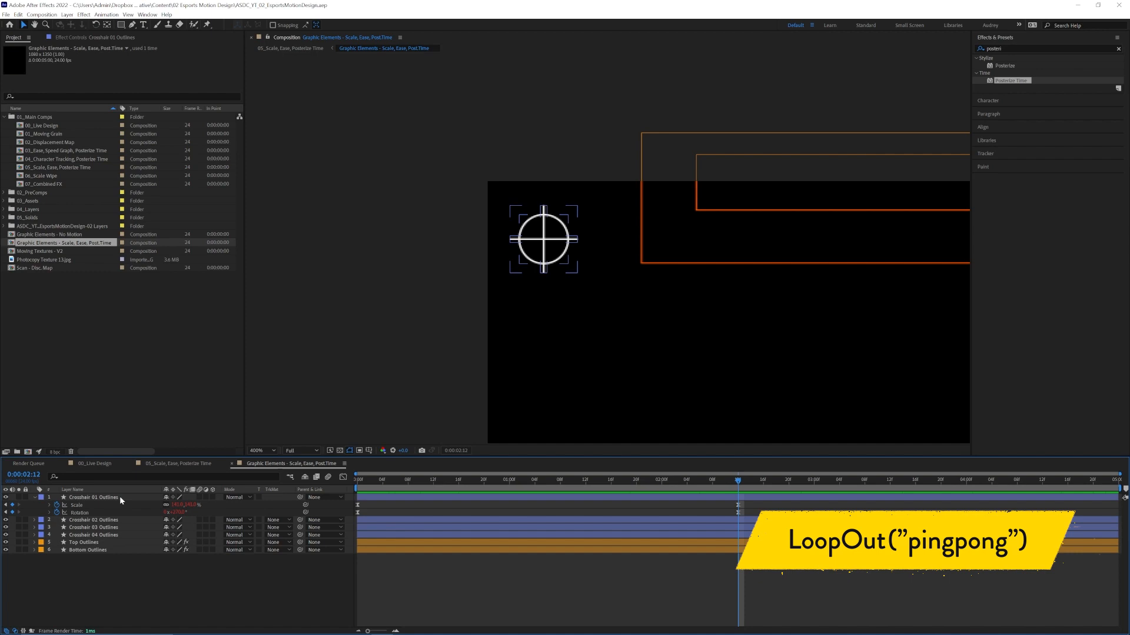
left_click(49, 505)
left_click(460, 601)
left_click_drag(427, 476, 322, 485)
left_click(286, 502)
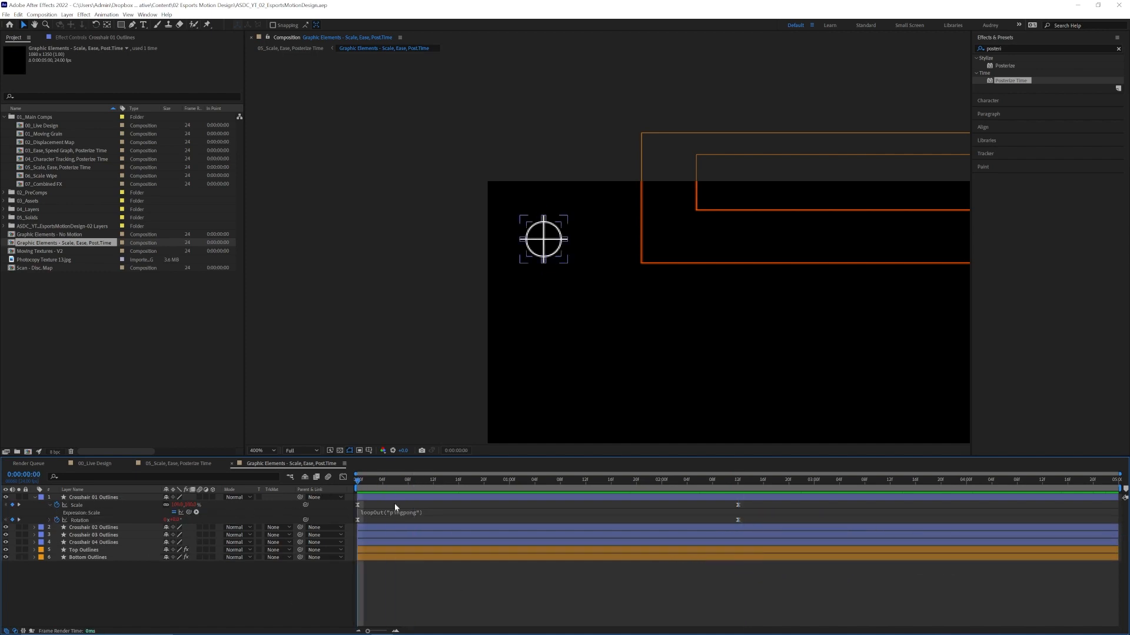
left_click_drag(399, 481, 655, 476)
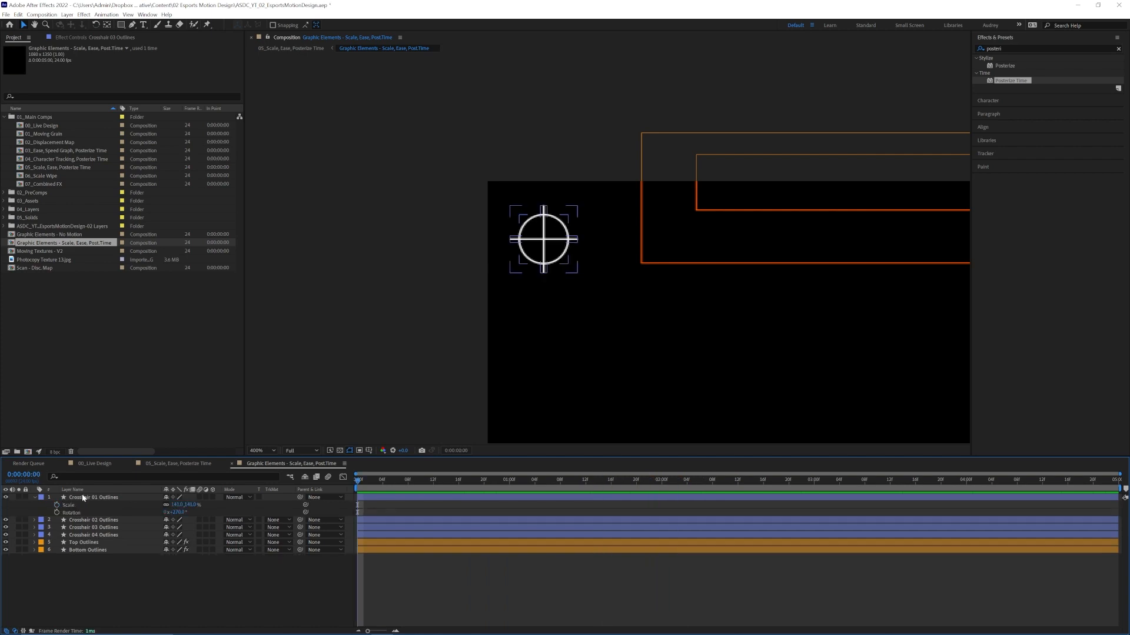
Set the Scale of Crosshair 01 Outlines to 100% and keyframe it on the first frame.
left_click(180, 505)
type("100")
key("Tab")
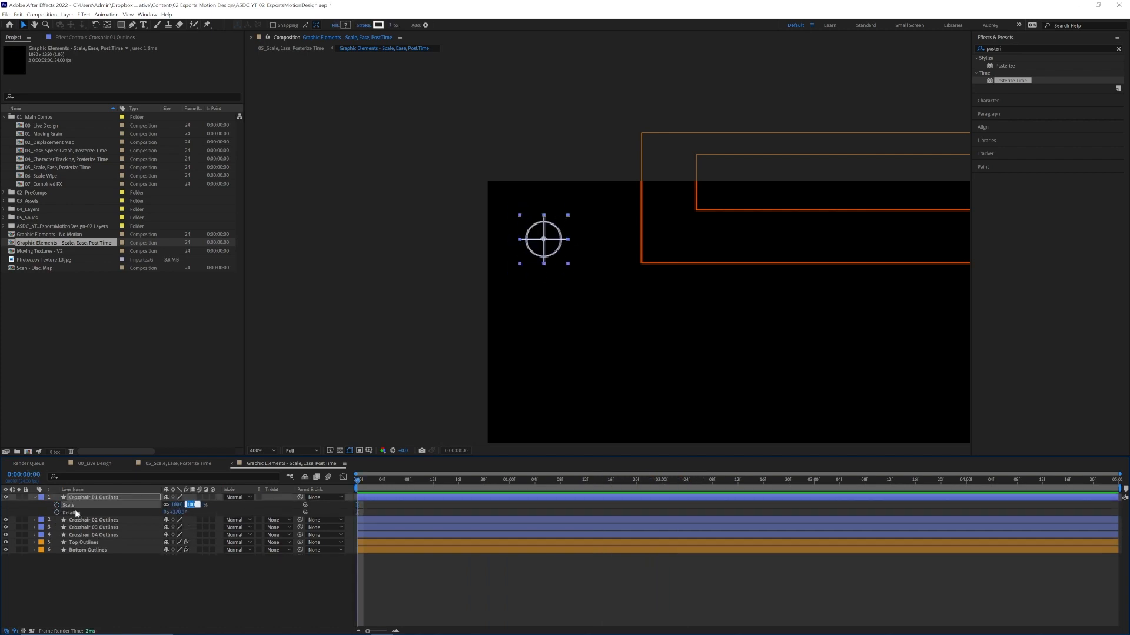
left_click(57, 505)
Add a Scale keyframe of 140% to Crosshair 01 Outlines at 0:00:02:00.
left_click_drag(511, 480, 662, 482)
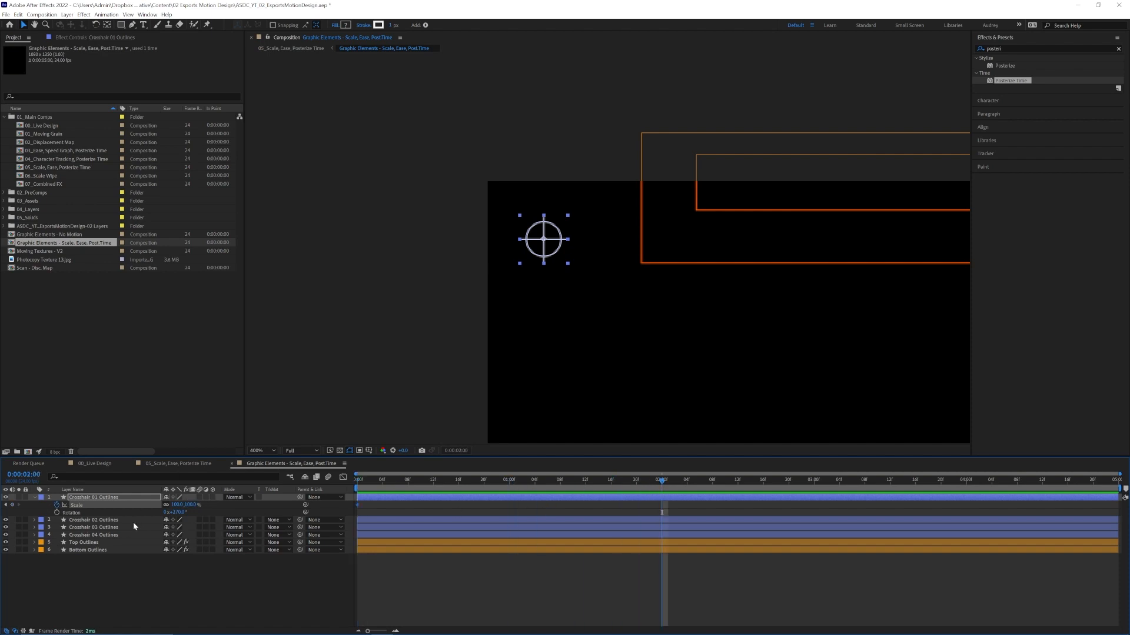
left_click(12, 505)
left_click(177, 505)
type("140")
key("Tab")
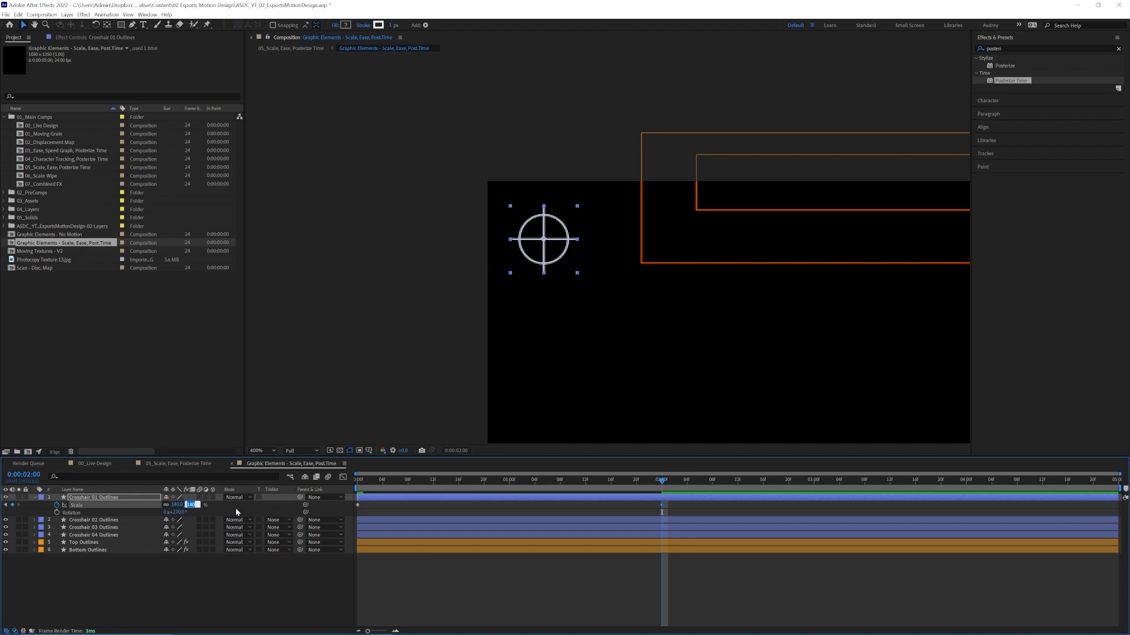
Apply Easy Ease to both Scale keyframes of Crosshair 01 Outlines and return to the first frame.
left_click_drag(386, 479, 293, 491)
left_click_drag(674, 503, 355, 484)
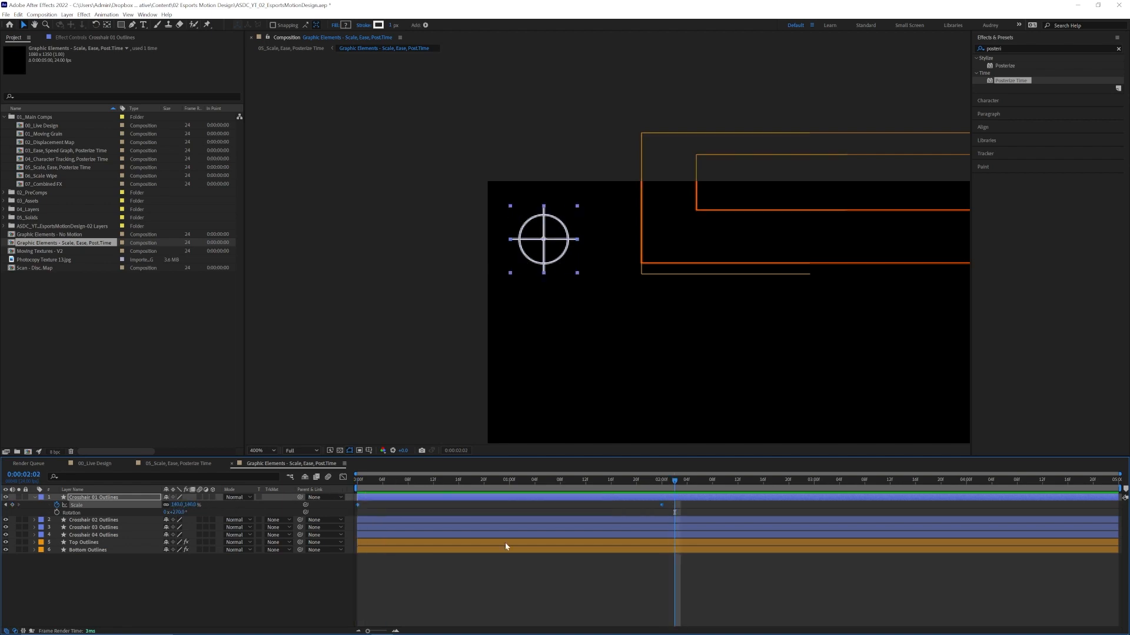
key("F9")
left_click(371, 505)
Keyframe the Rotation of Crosshair 01 Outlines from 0° on the first frame to 270° at 0:00:02:00.
left_click(57, 512)
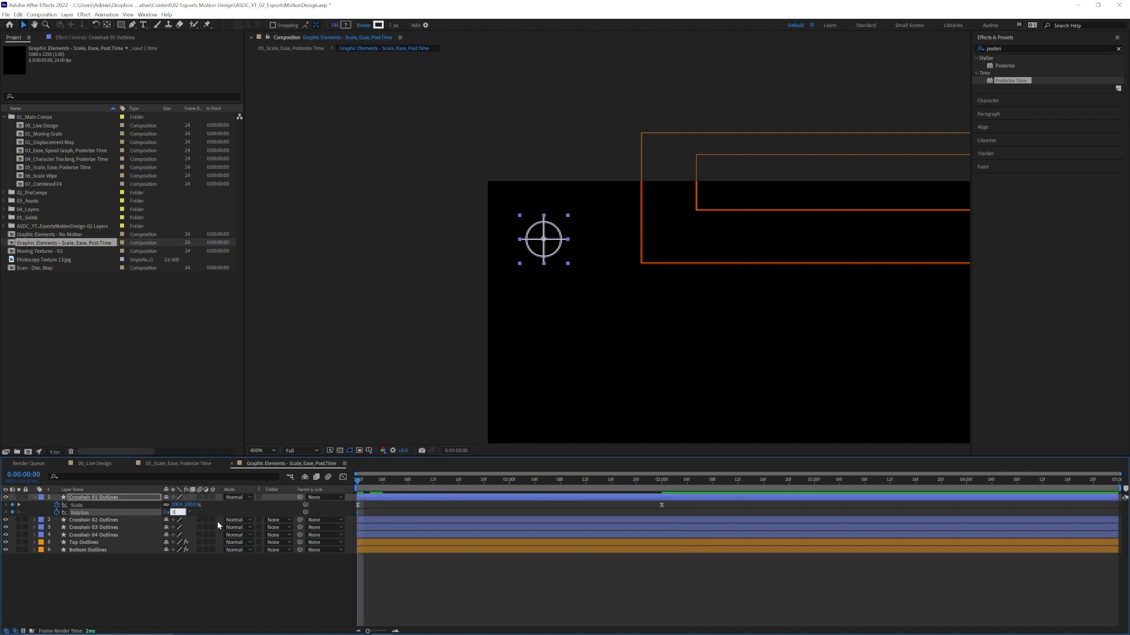
key("Return")
left_click_drag(478, 482, 660, 483)
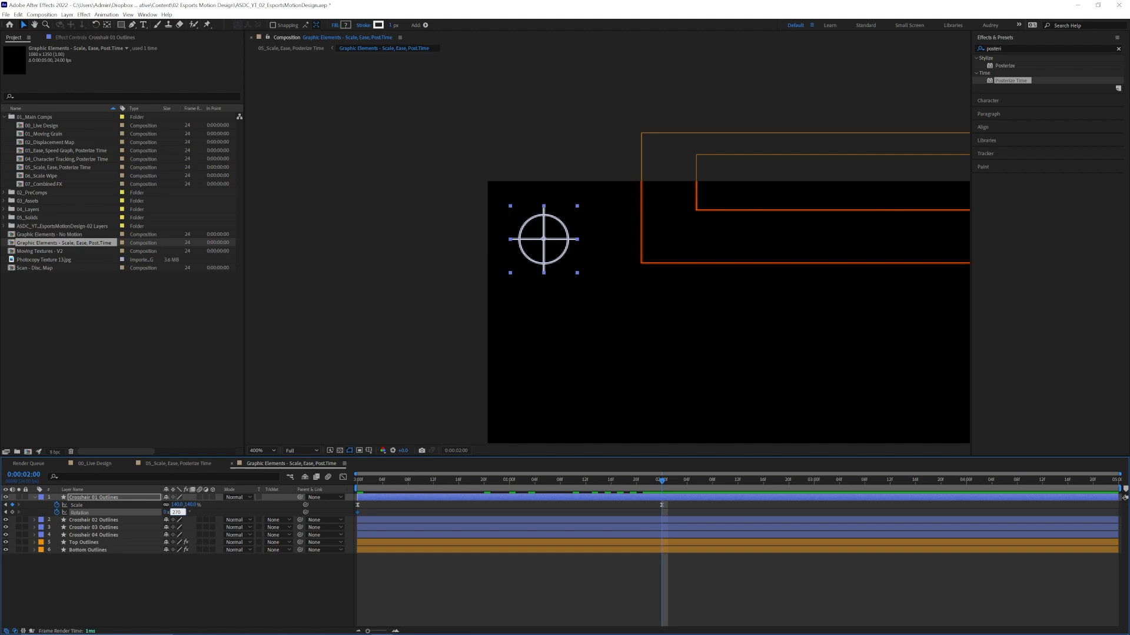
key("Return")
End the work area shortly after the 0:00:02:00 keyframes and apply Easy Ease to both Rotation keyframes of Crosshair 01 Outlines.
key("space")
key("space")
left_click(699, 482)
key("n")
left_click_drag(699, 482, 356, 488)
left_click_drag(676, 515, 350, 505)
key("F9")
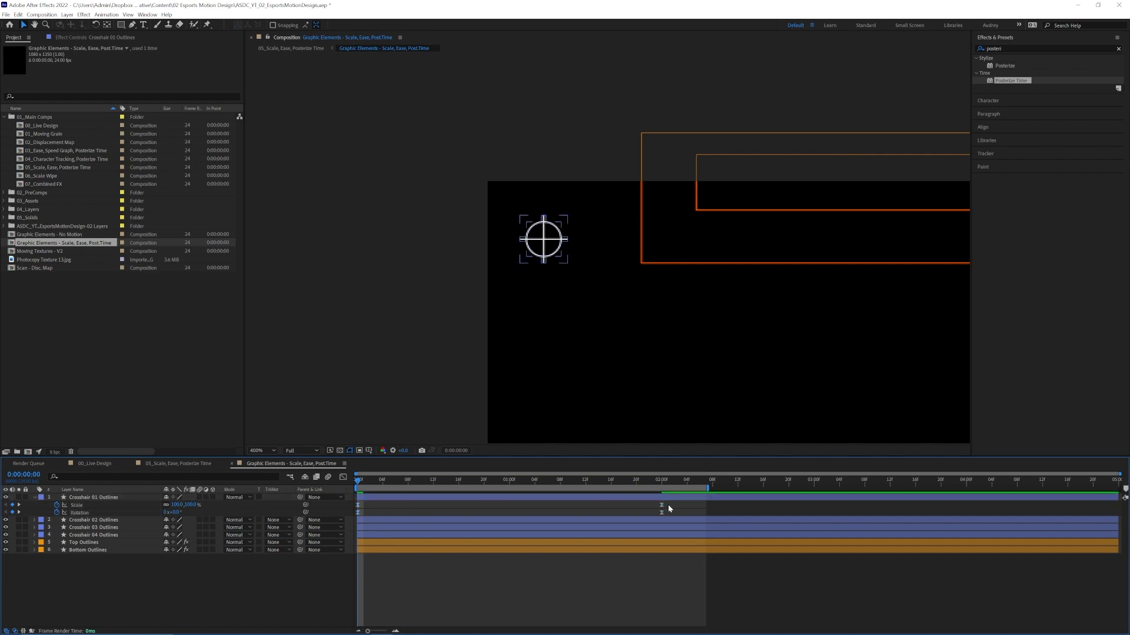
Strengthen the easing of the Crosshair 01 Outlines Scale keyframes by reshaping their speed curve in the Graph Editor, and preview it.
left_click_drag(669, 504, 355, 506)
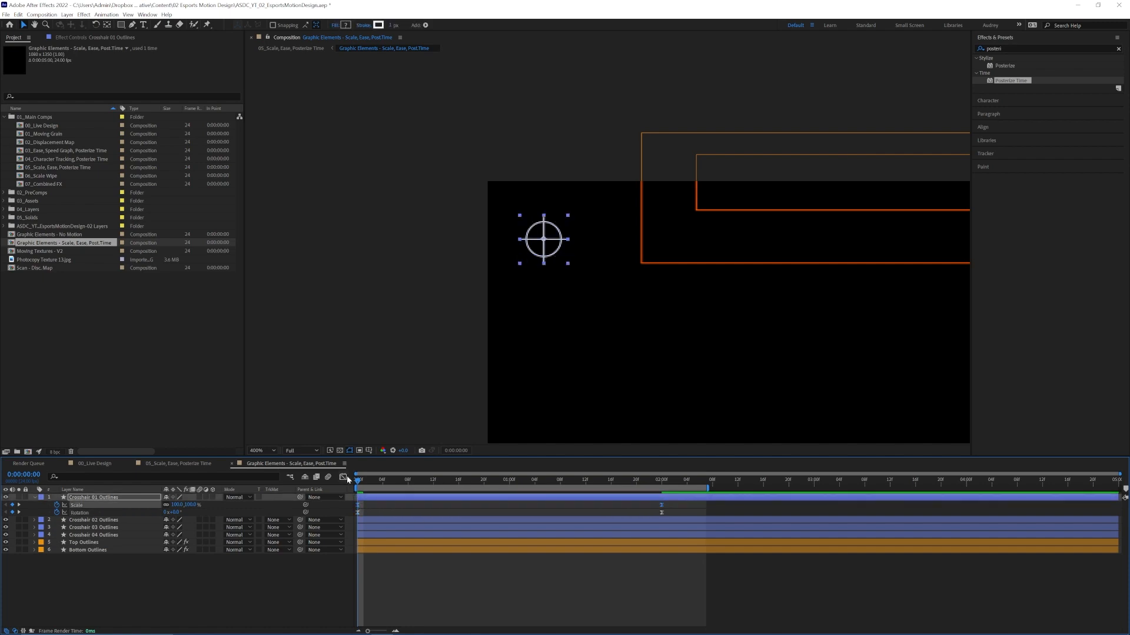
left_click(344, 477)
left_click_drag(673, 596, 650, 612)
left_click_drag(611, 605, 509, 605)
left_click_drag(408, 605, 445, 605)
key("space")
left_click(343, 477)
Strengthen the easing of the Crosshair 01 Outlines Rotation keyframes in the Graph Editor and preview the combined motion.
left_click_drag(669, 514, 355, 513)
left_click(344, 478)
left_click_drag(673, 596, 650, 611)
left_click_drag(611, 605, 542, 605)
key("space")
left_click(343, 478)
left_click(383, 481)
key("space")
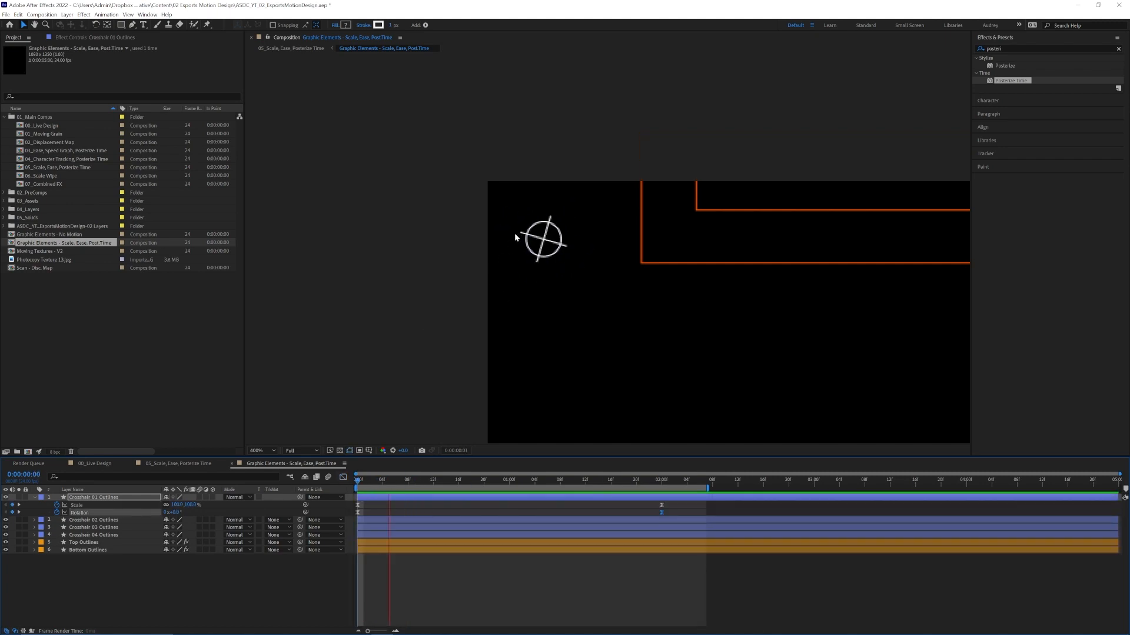
key("space")
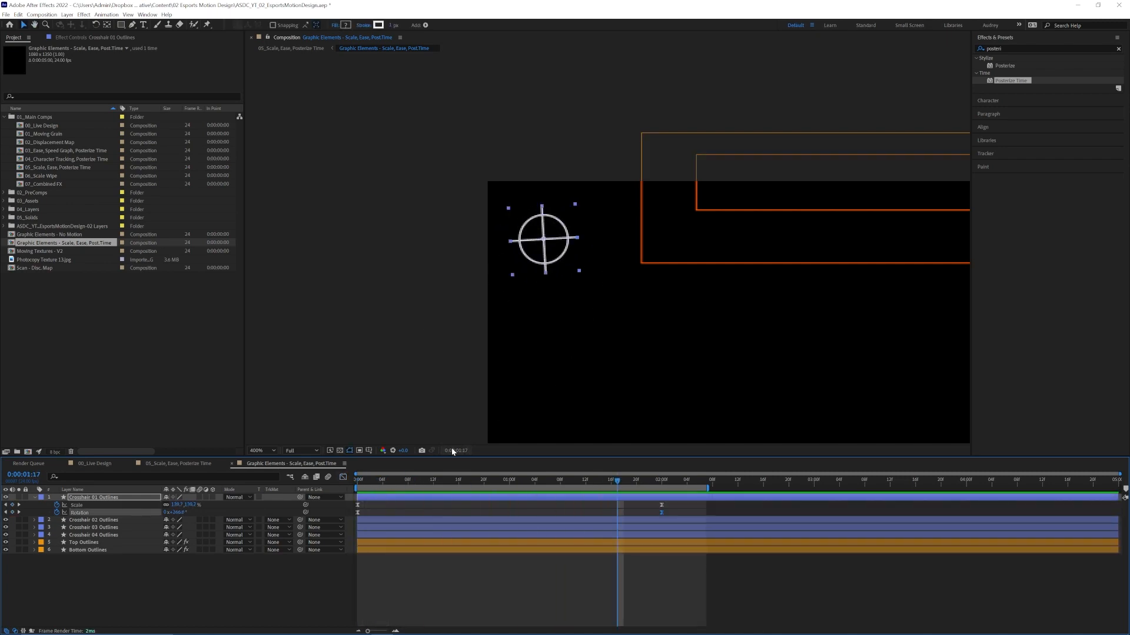
Copy the Scale keyframes of Crosshair 01 Outlines to Crosshair 02, 03 and 04 Outlines, starting on the first frame.
scroll(385, 337, "down", 1)
left_click_drag(732, 391, 420, 293)
left_click_drag(442, 330, 491, 334)
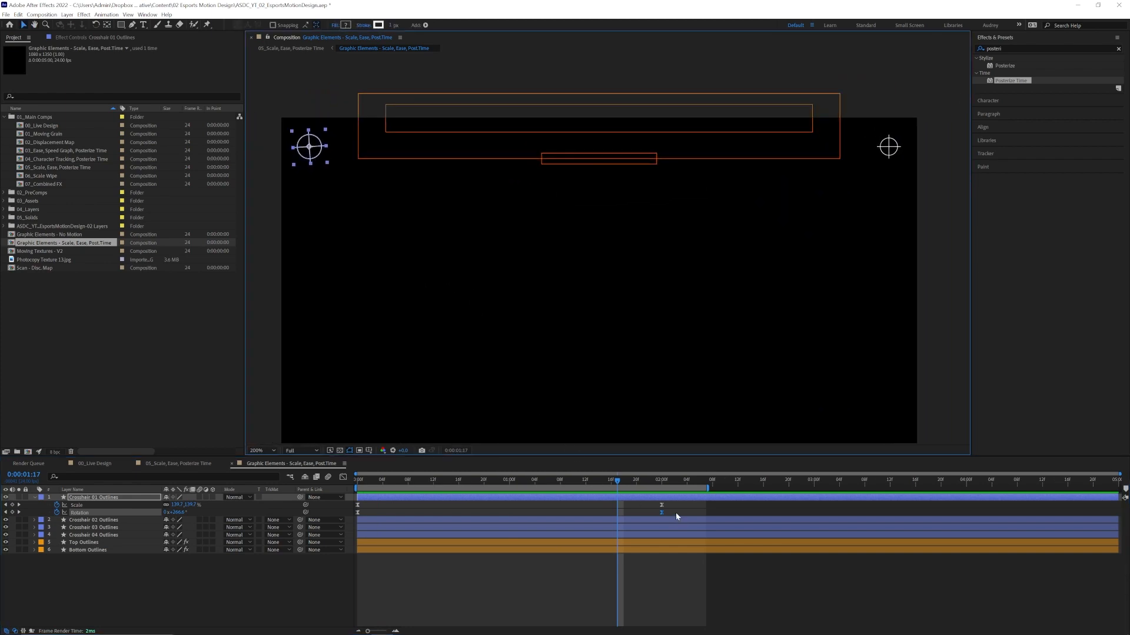
left_click(675, 513)
left_click_drag(670, 506, 351, 505)
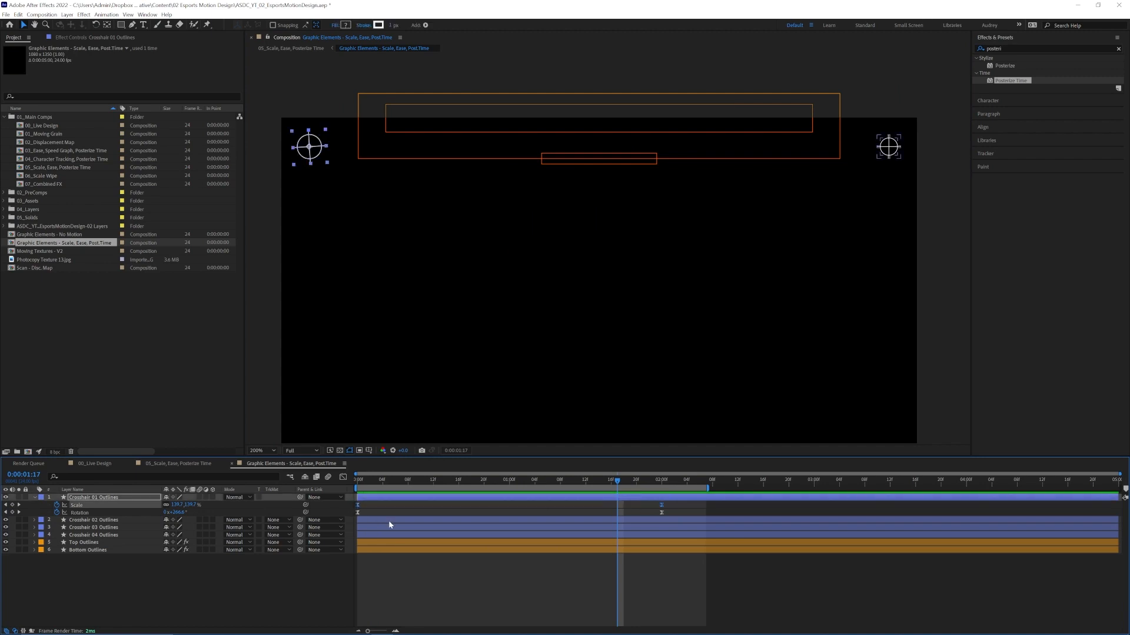
left_click(380, 522)
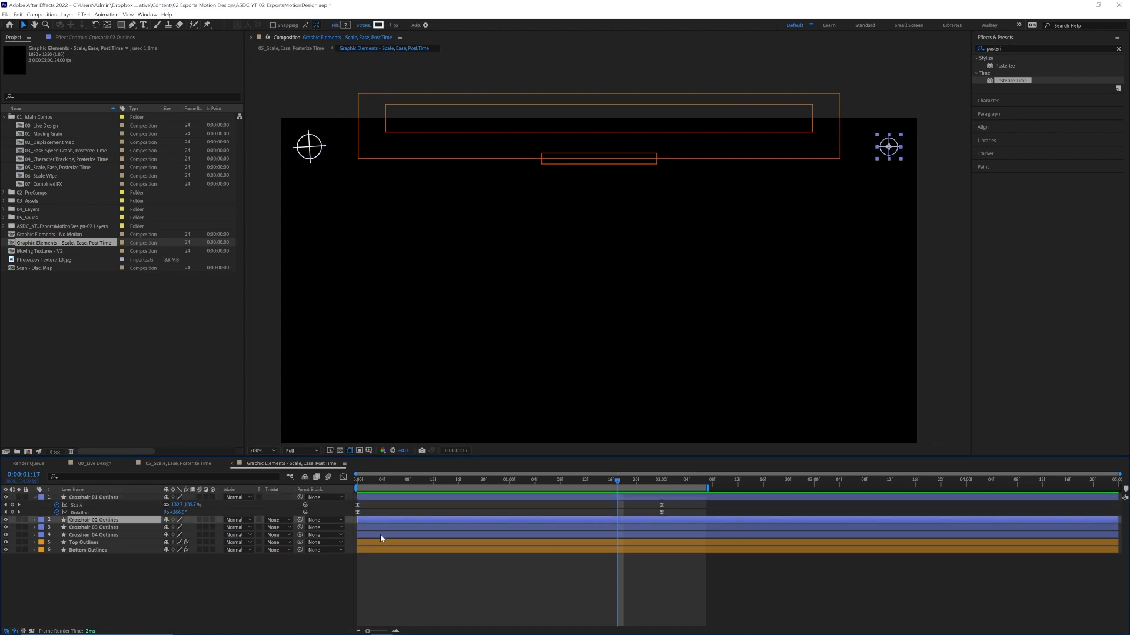
left_click(380, 534, "shift")
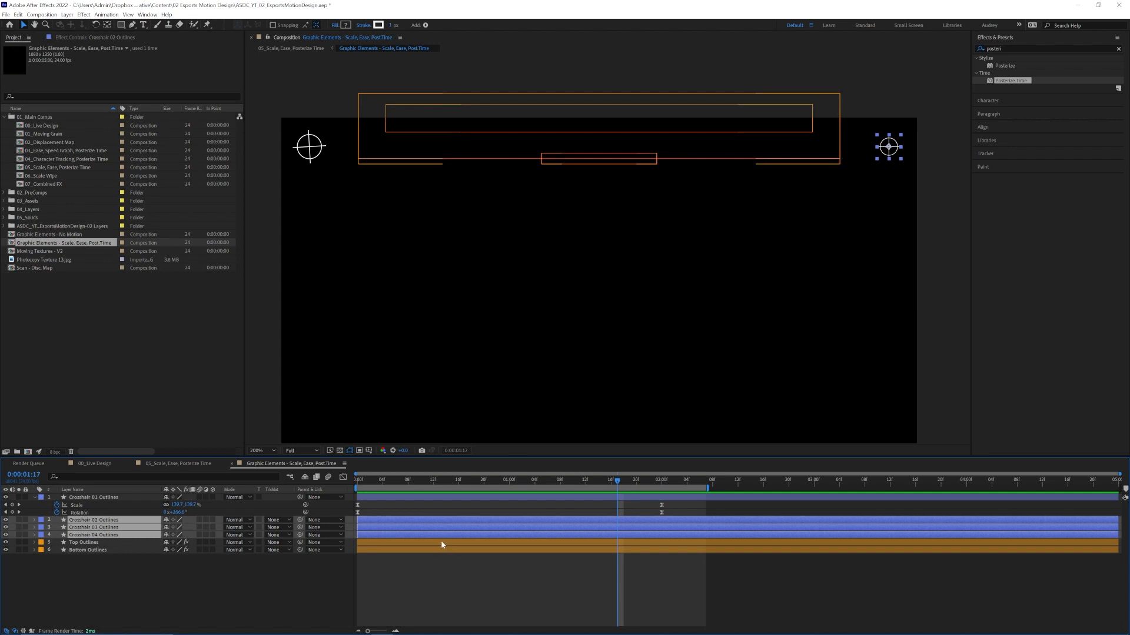
key("s")
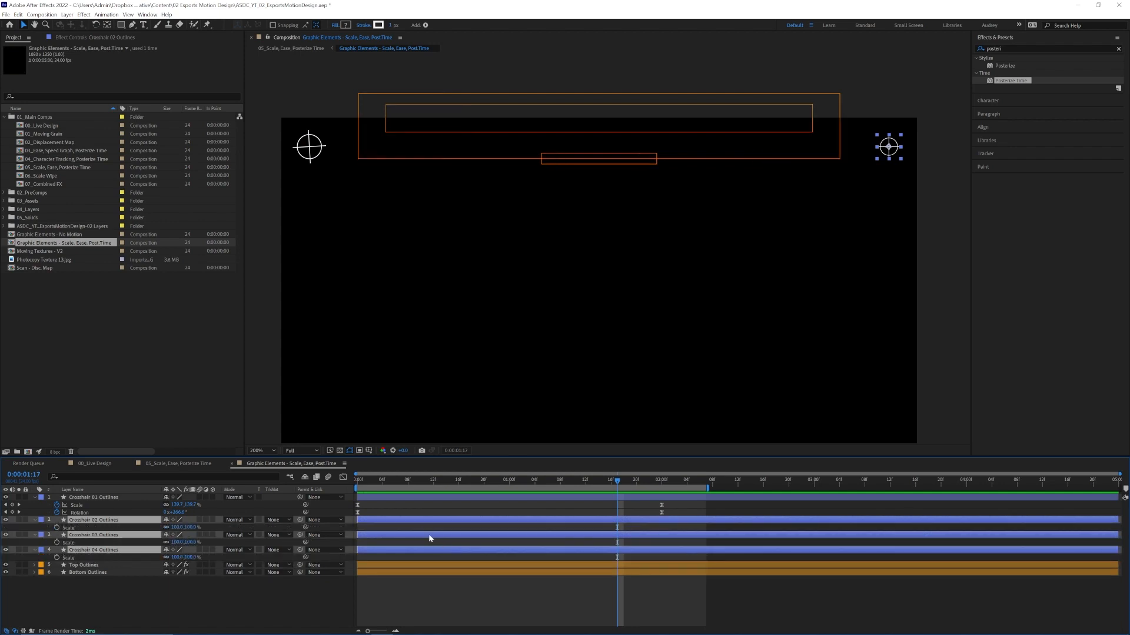
key("Home")
key("ctrl+v")
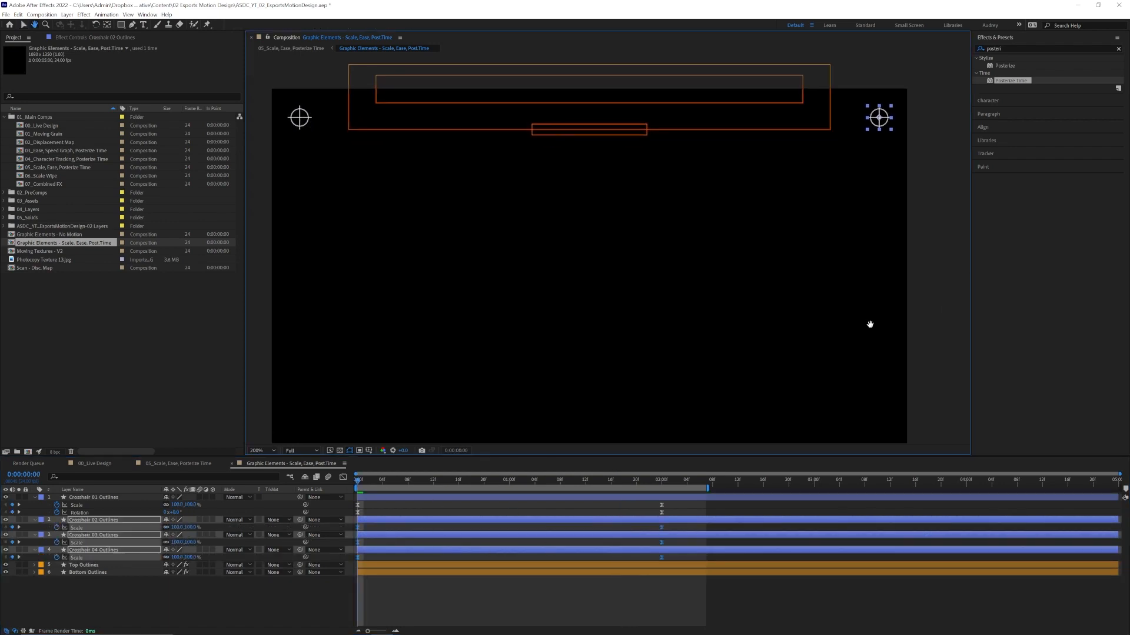
Copy the Rotation keyframes of Crosshair 01 Outlines to Crosshair 02, 03 and 04 Outlines, starting on the first frame.
key("comma")
key("space")
left_click_drag(744, 417, 732, 287)
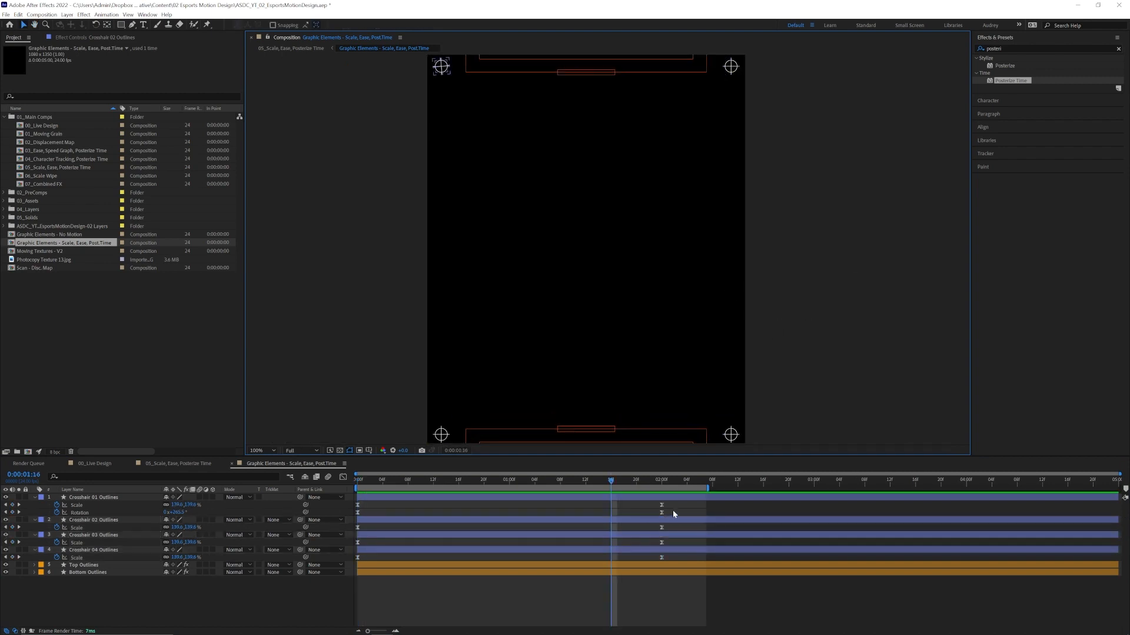
left_click_drag(673, 510, 356, 519)
left_click_drag(405, 480, 355, 481)
left_click(376, 520)
left_click(374, 535, "ctrl")
left_click(377, 550, "ctrl")
key("r")
key("ctrl+v")
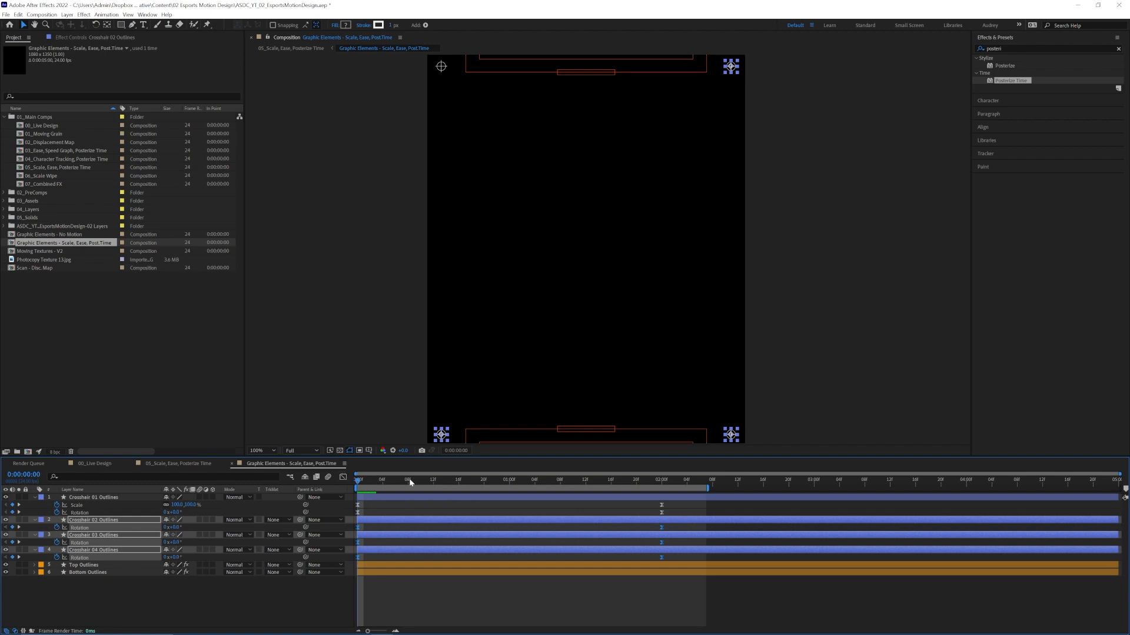
key("shift+s")
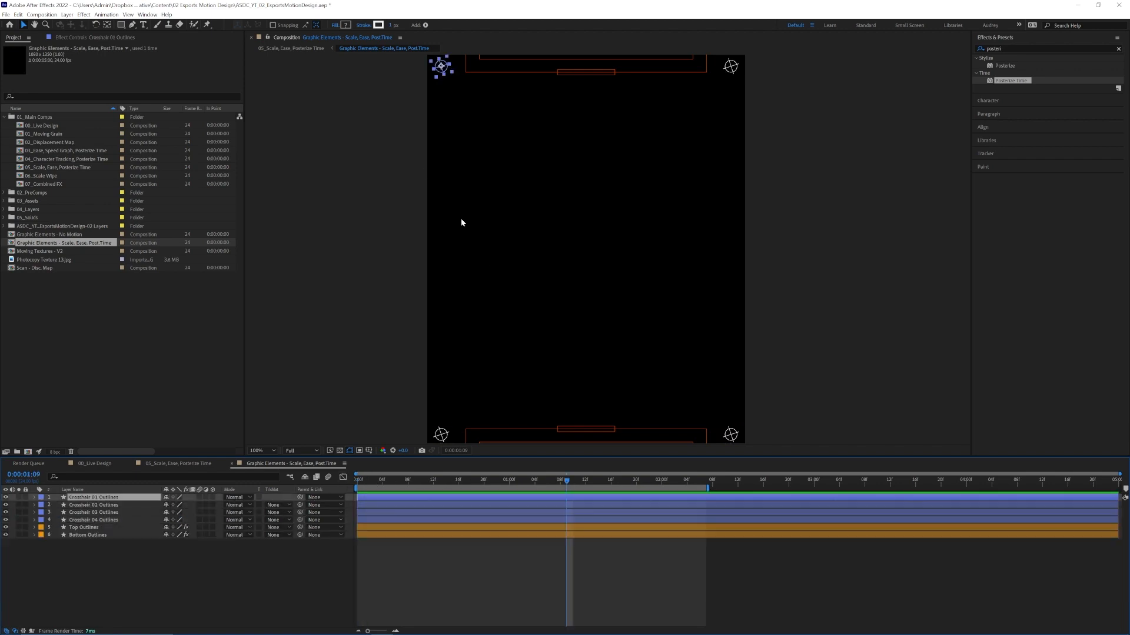
Add an adjustment layer above the crosshairs with Posterize Time at a Frame Rate of 12, and preview the composition.
left_click(67, 15)
mouse_move(117, 24)
left_click(227, 79)
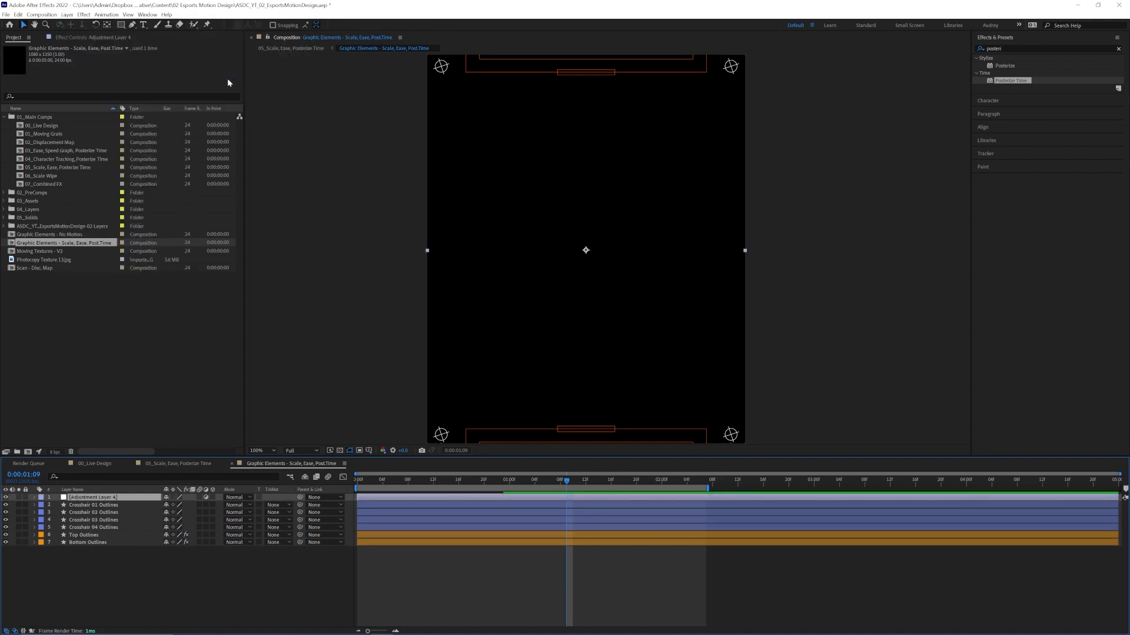
left_click(110, 39)
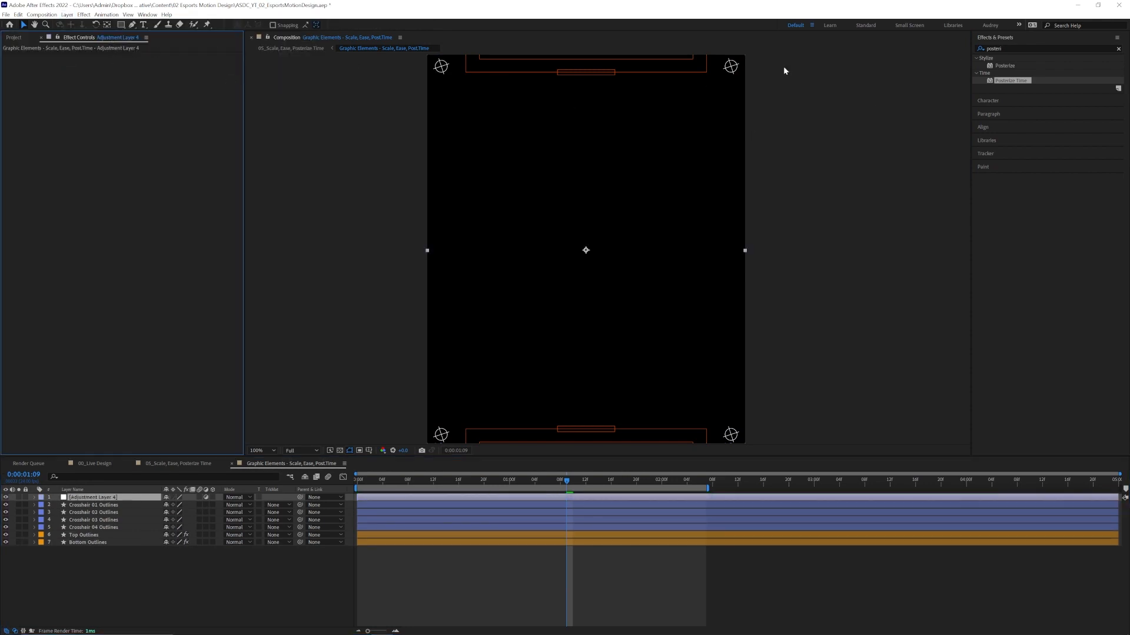
double_click(1016, 80)
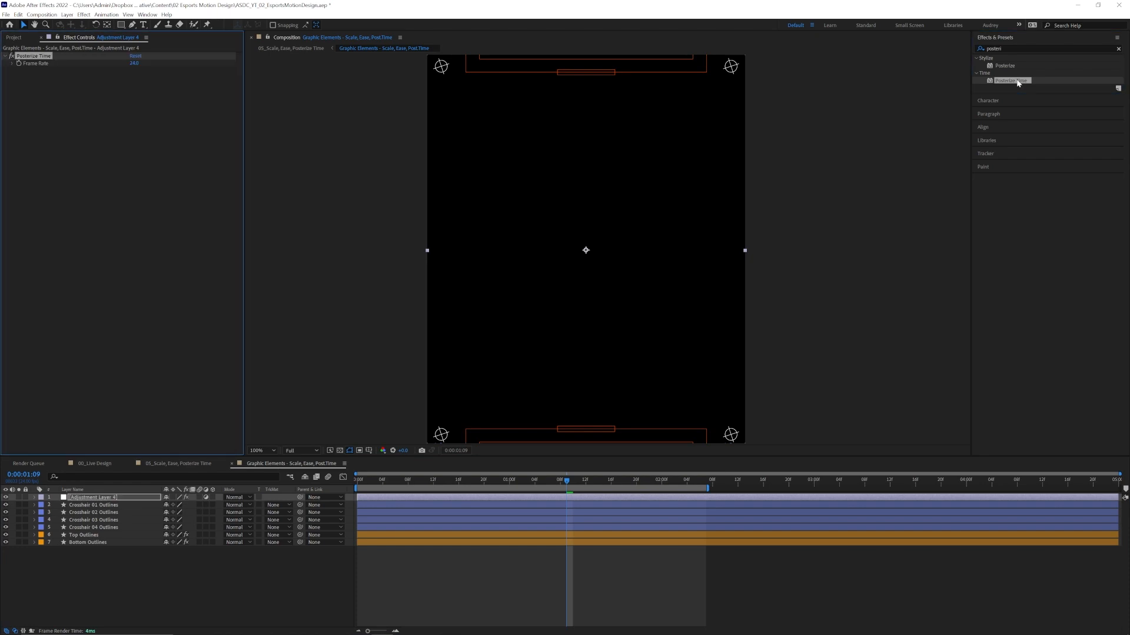
type("12")
left_click(229, 193)
left_click_drag(363, 483, 334, 478)
key("space")
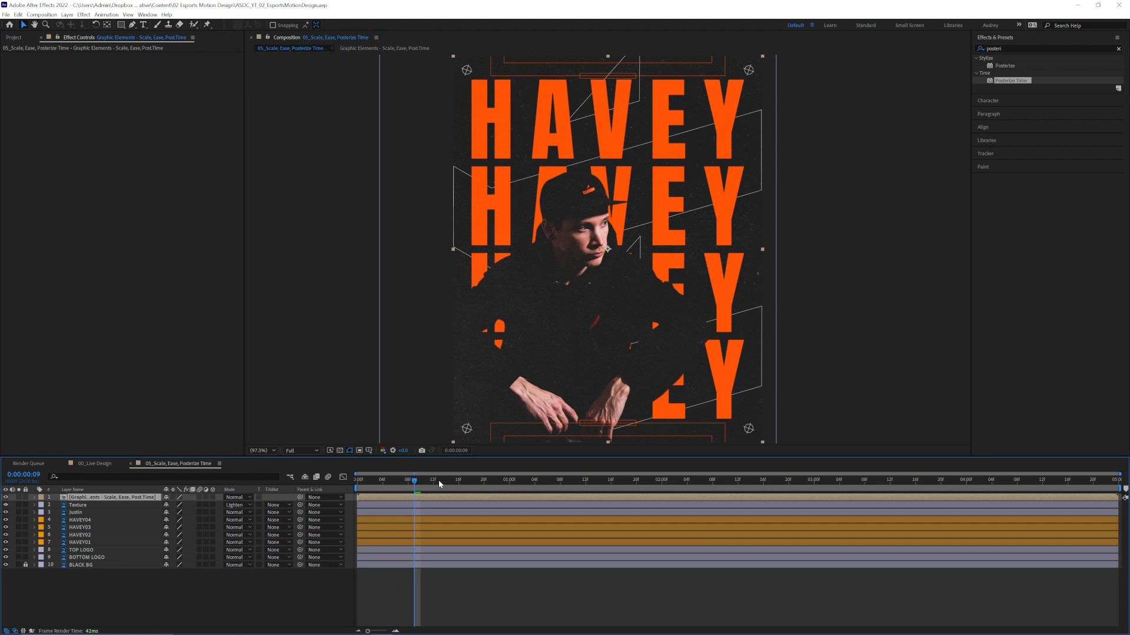
left_click_drag(439, 480, 324, 481)
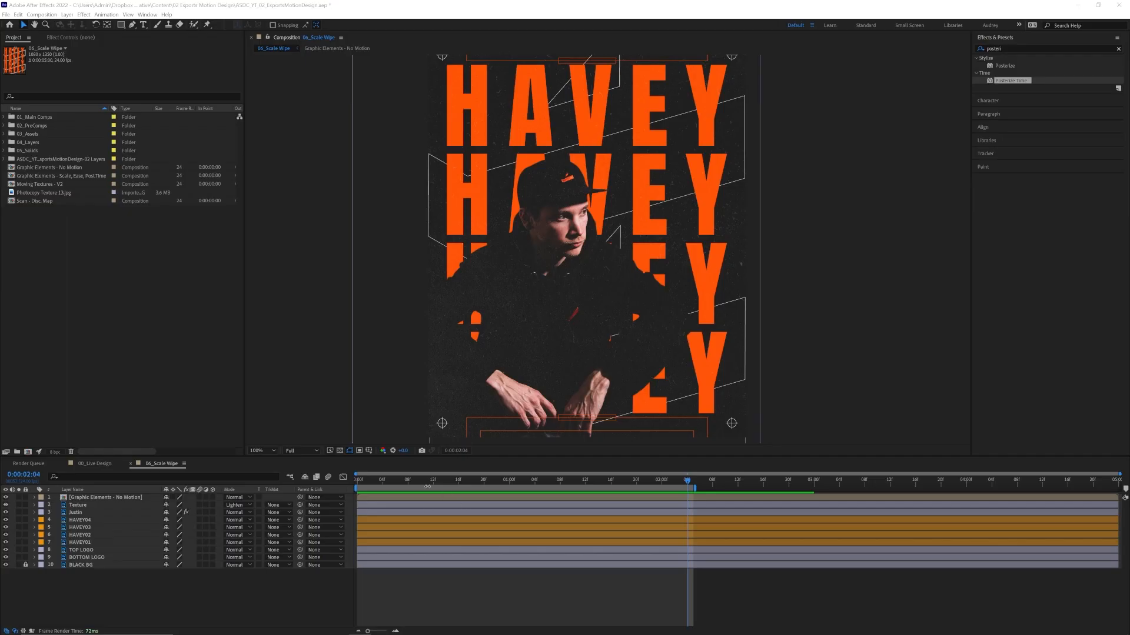
In the 06_Scale Wipe composition, apply a fresh CC Scale Wipe to the player's photo layer and place it above Posterize Time.
left_click_drag(423, 482, 320, 484)
key("space")
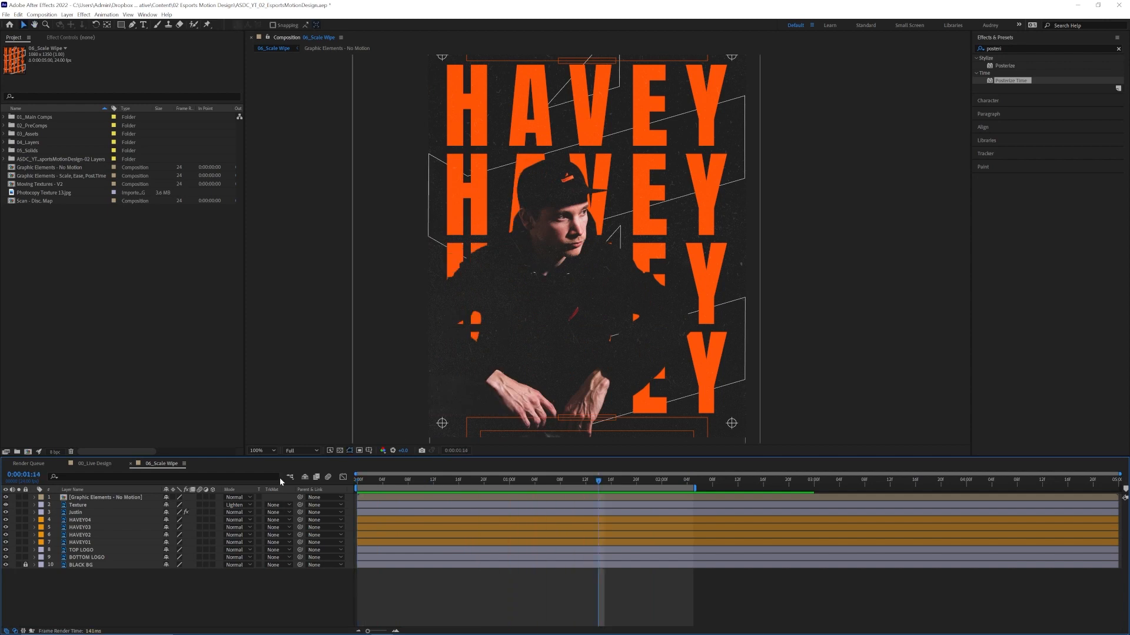
left_click(74, 512)
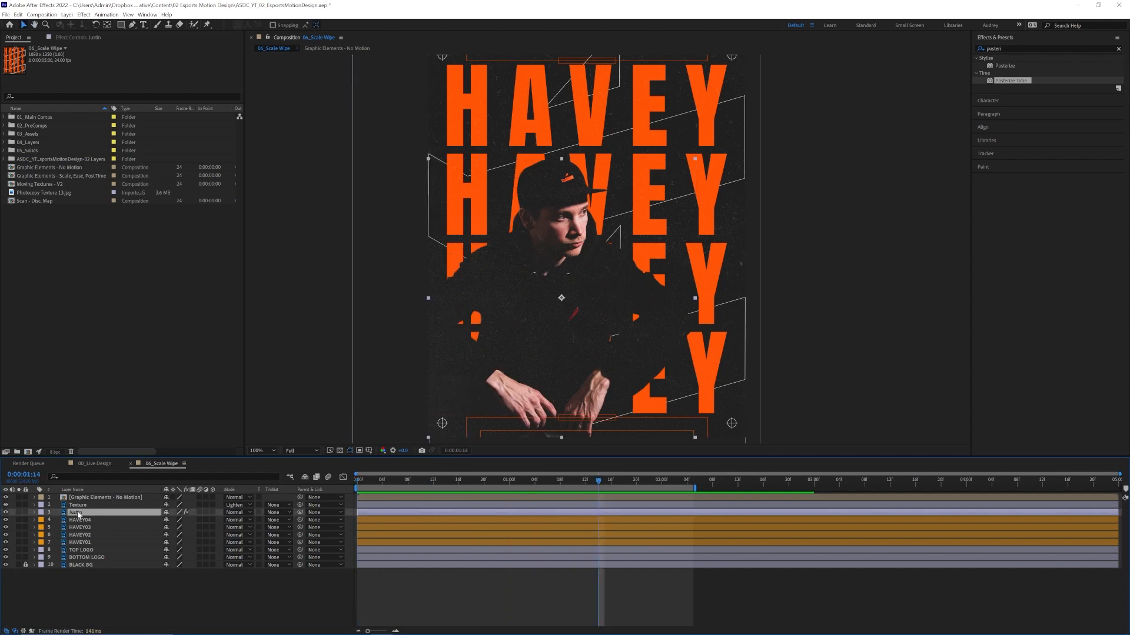
left_click(91, 37)
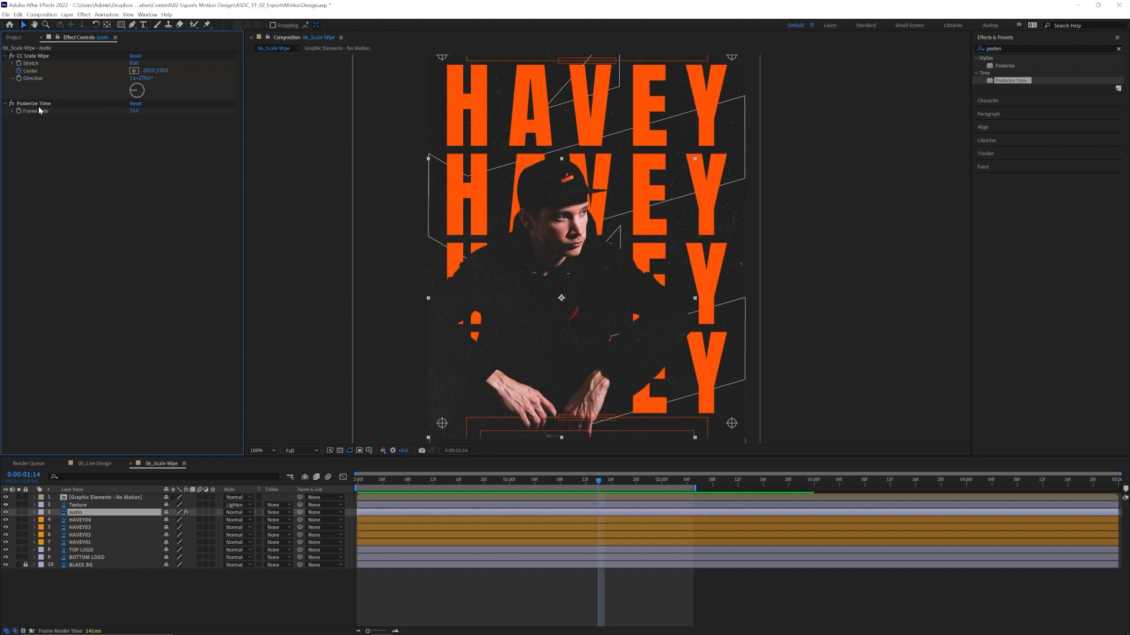
key("Home")
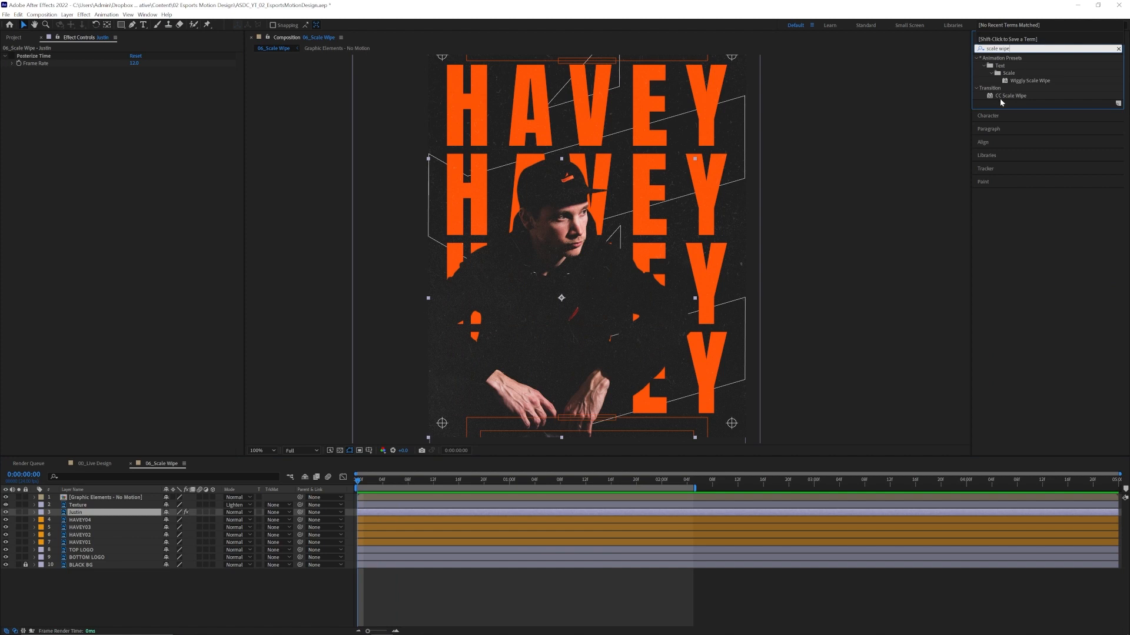
double_click(1010, 95)
left_click_drag(43, 75, 44, 56)
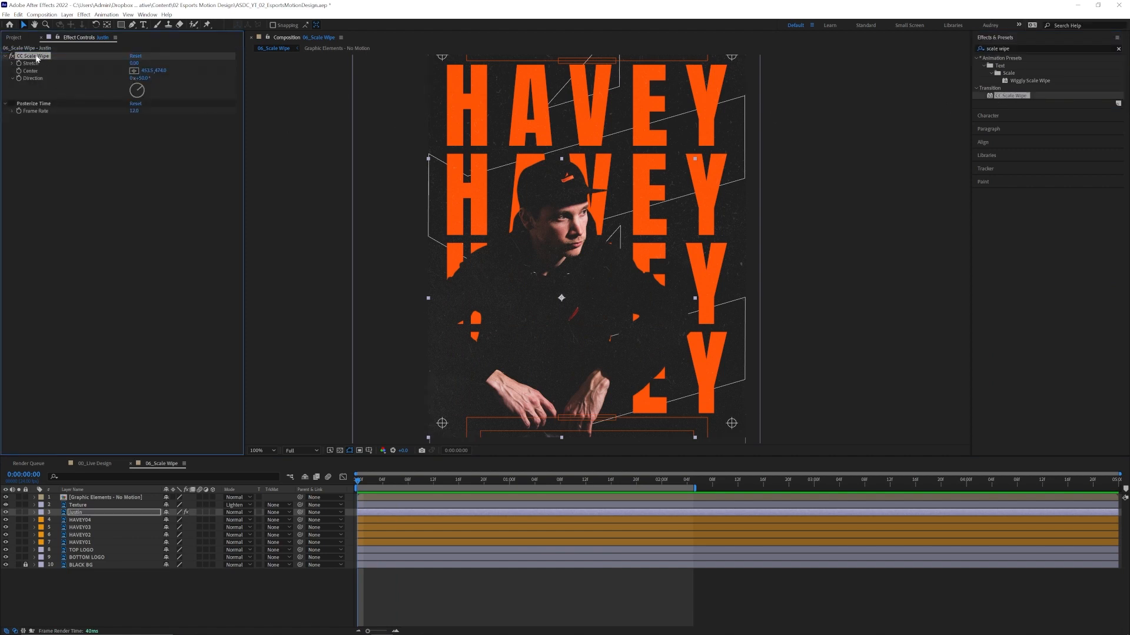
left_click_drag(368, 480, 458, 480)
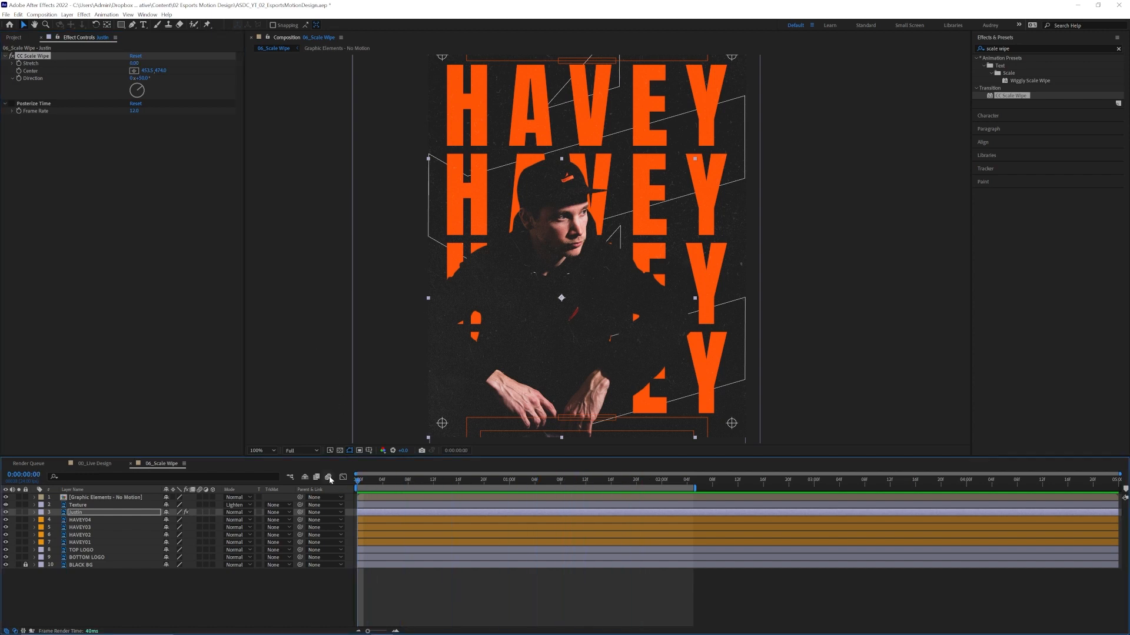
scroll(627, 264, "down", 1)
scroll(627, 263, "up", 1)
Set the CC Scale Wipe Direction to 90° and its Stretch to 19.30 on the player's photo layer.
left_click_drag(135, 63, 135, 90)
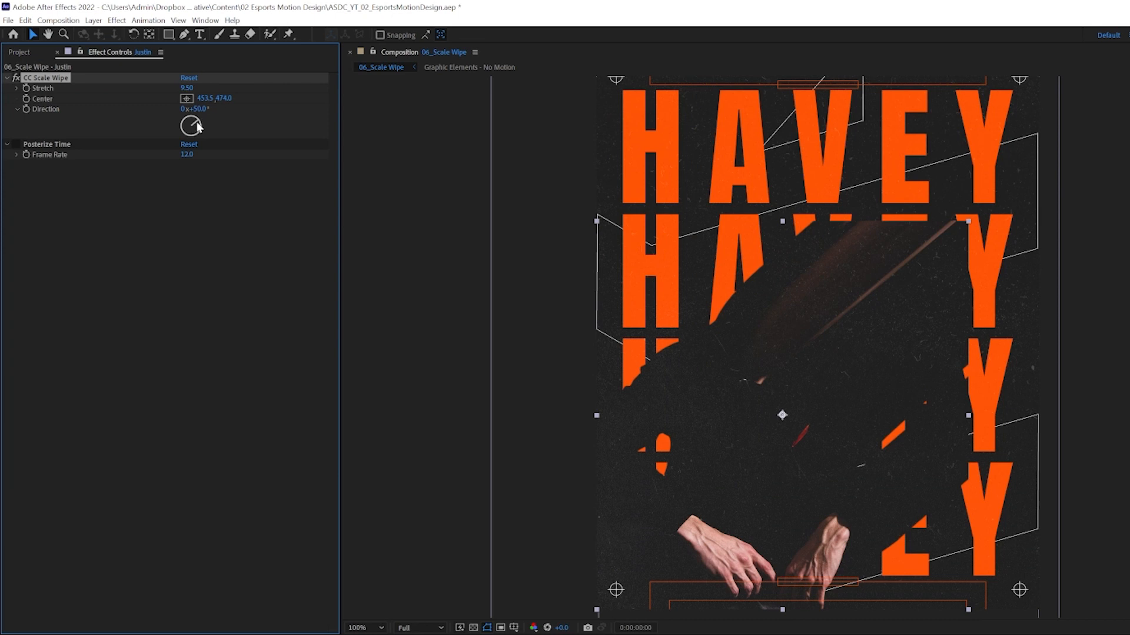
left_click_drag(197, 127, 204, 130)
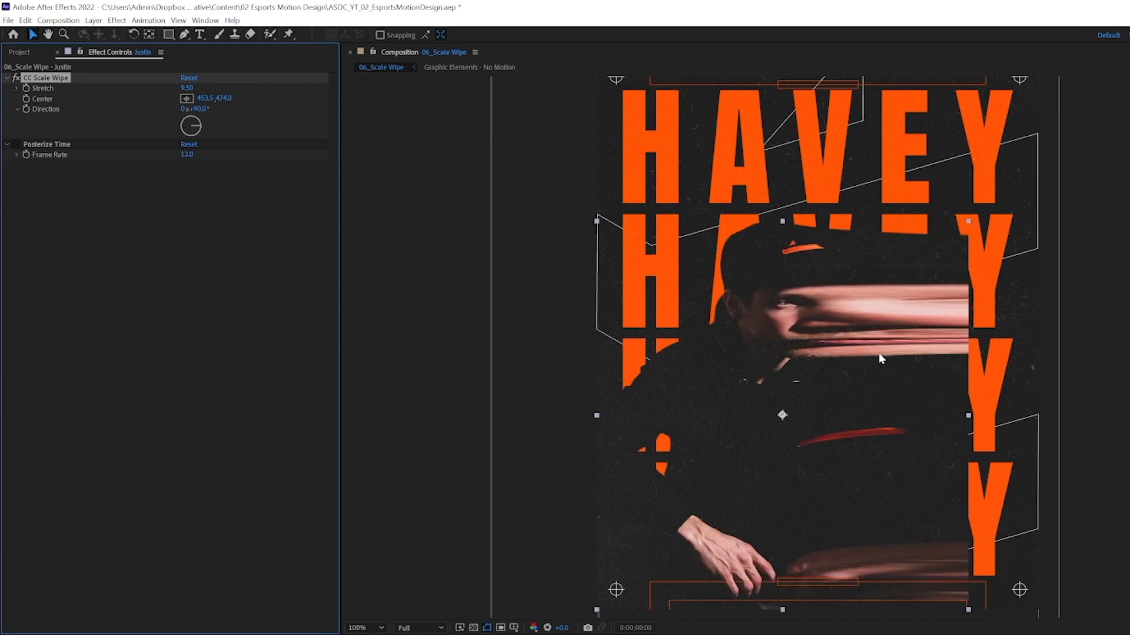
left_click_drag(191, 93, 259, 99)
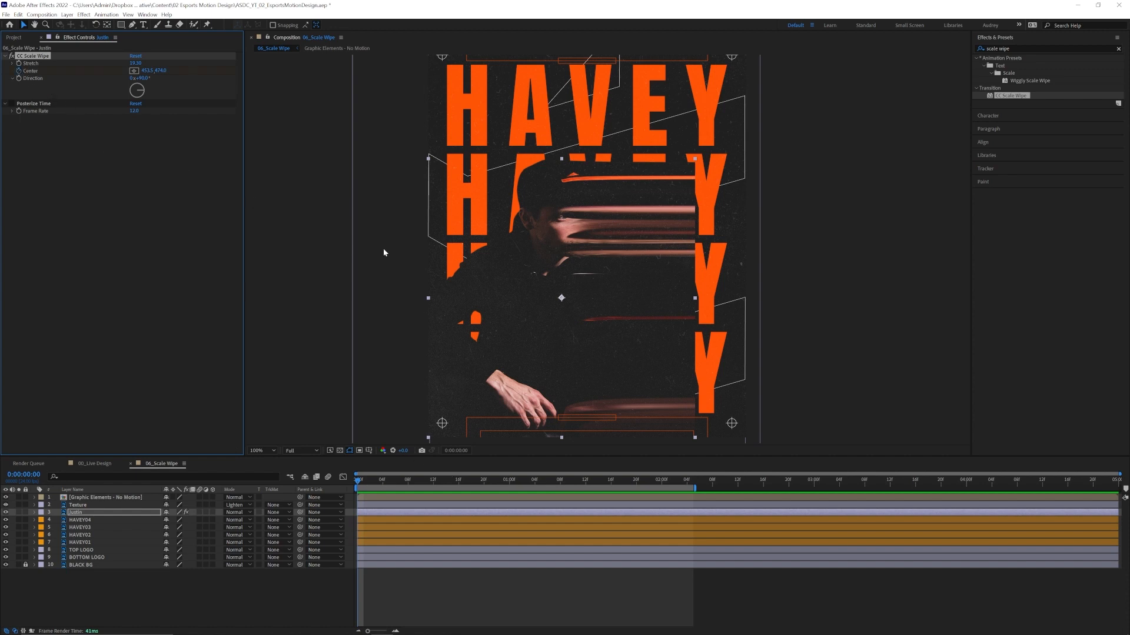
Keyframe the CC Scale Wipe Center at -170.5, 466.0 on the first frame and reveal the photo layer's keyframes.
left_click_drag(538, 282, 391, 293)
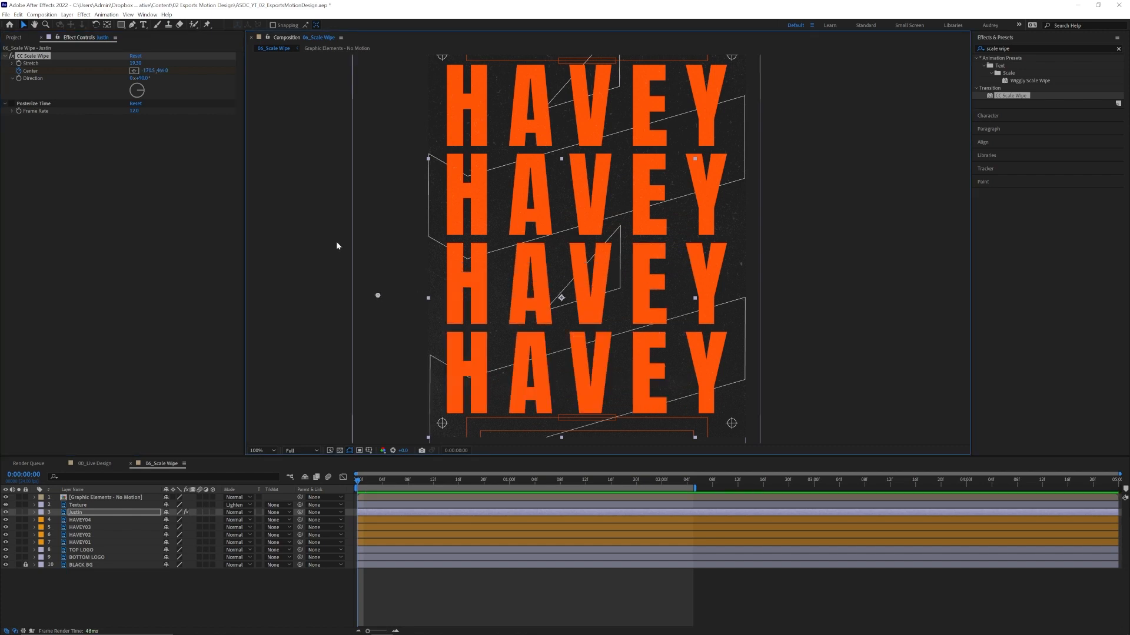
left_click(375, 510)
key("u")
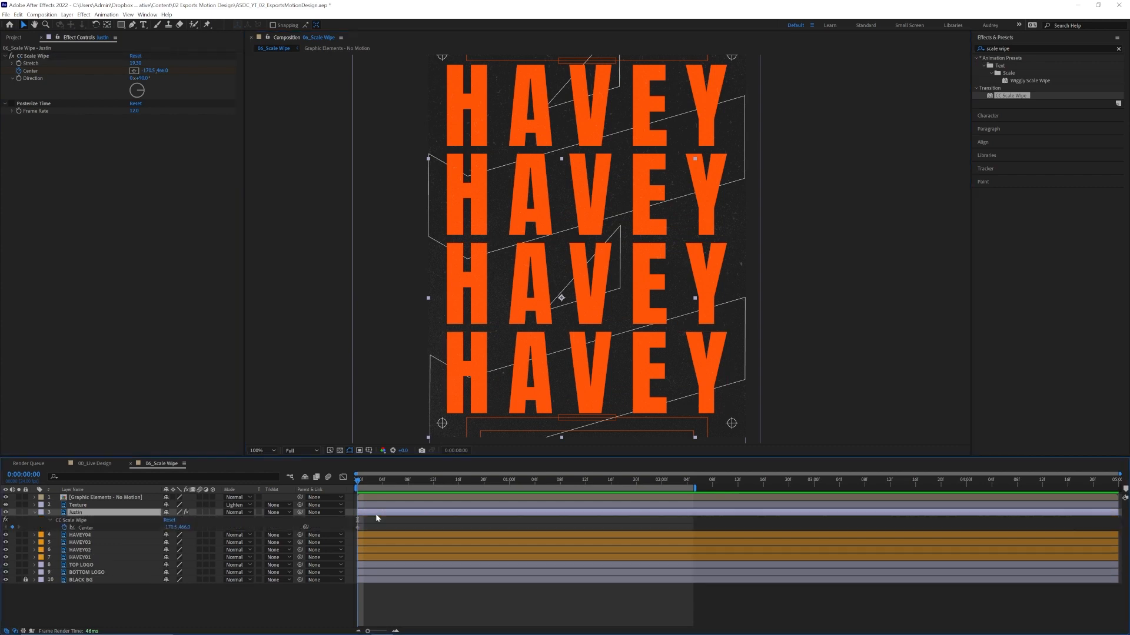
Add a CC Scale Wipe Center keyframe at 1200.5, 466.0 at 0:00:01:00 and preview the wipe.
left_click(511, 483)
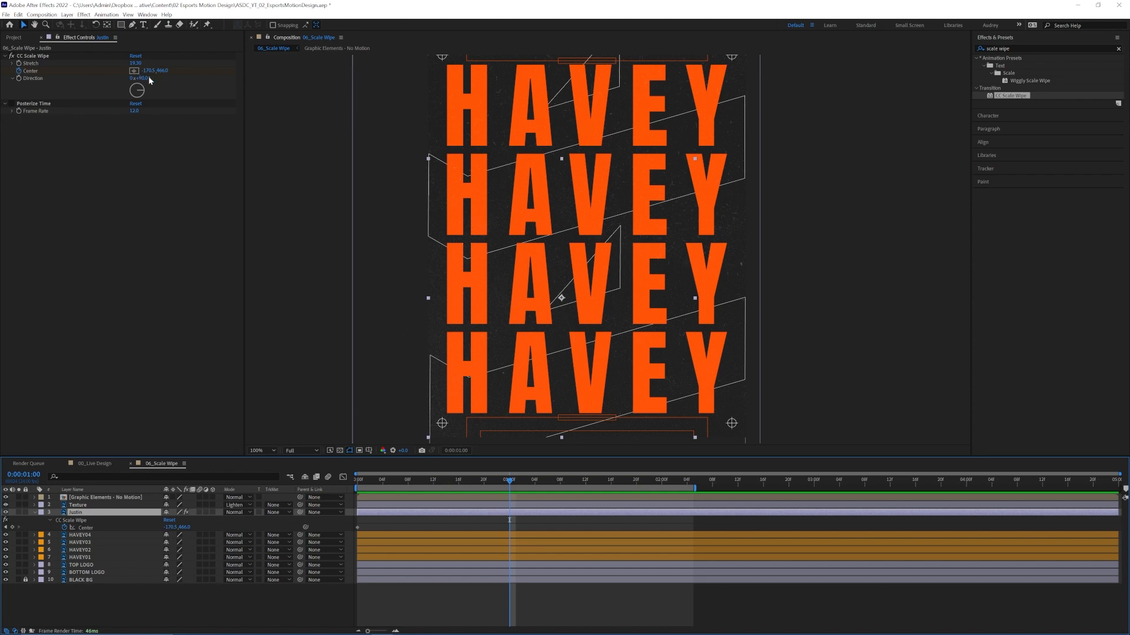
left_click_drag(148, 71, 648, 135)
left_click_drag(843, 164, 845, 163)
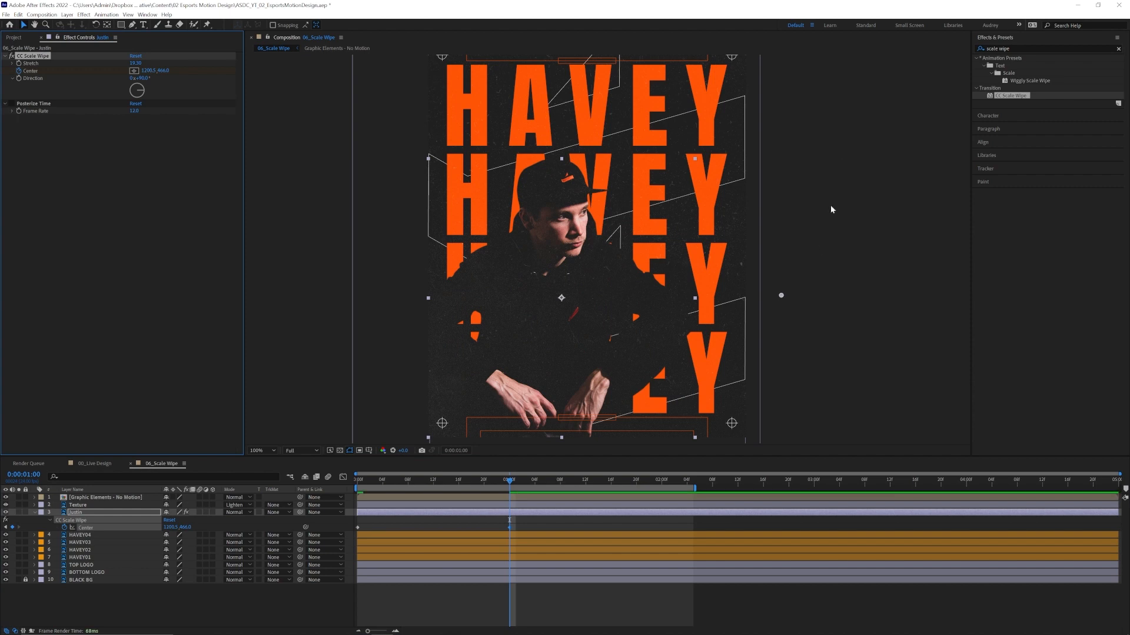
left_click(481, 485)
key("space")
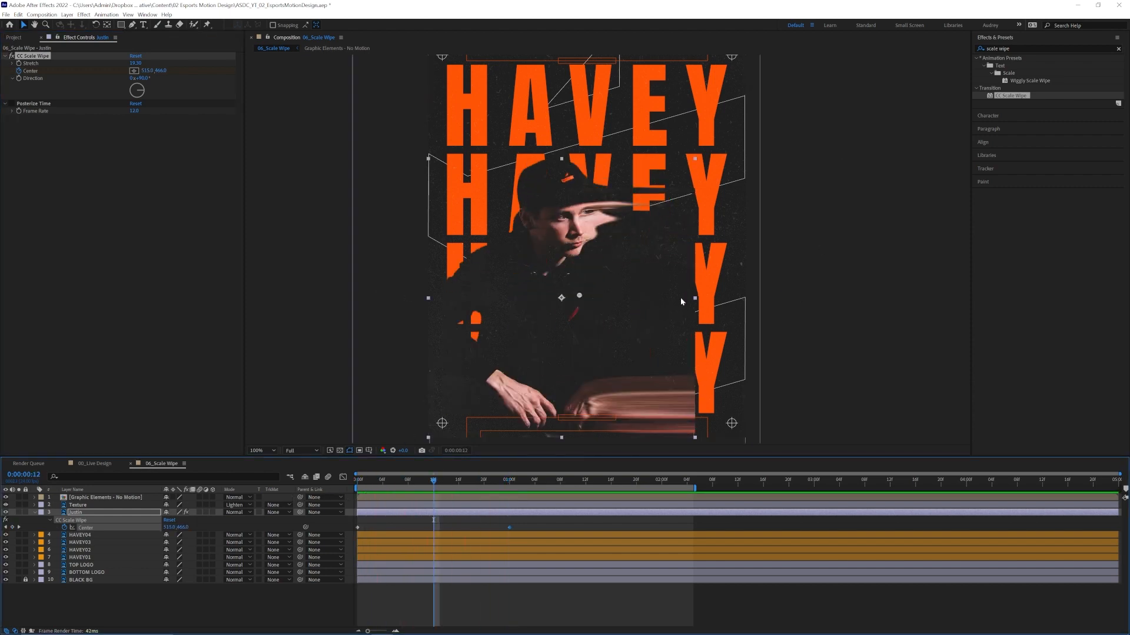
Move the CC Scale Wipe Center to 1198.5, 466.0 on the first frame and turn its Direction to -90°.
key("space")
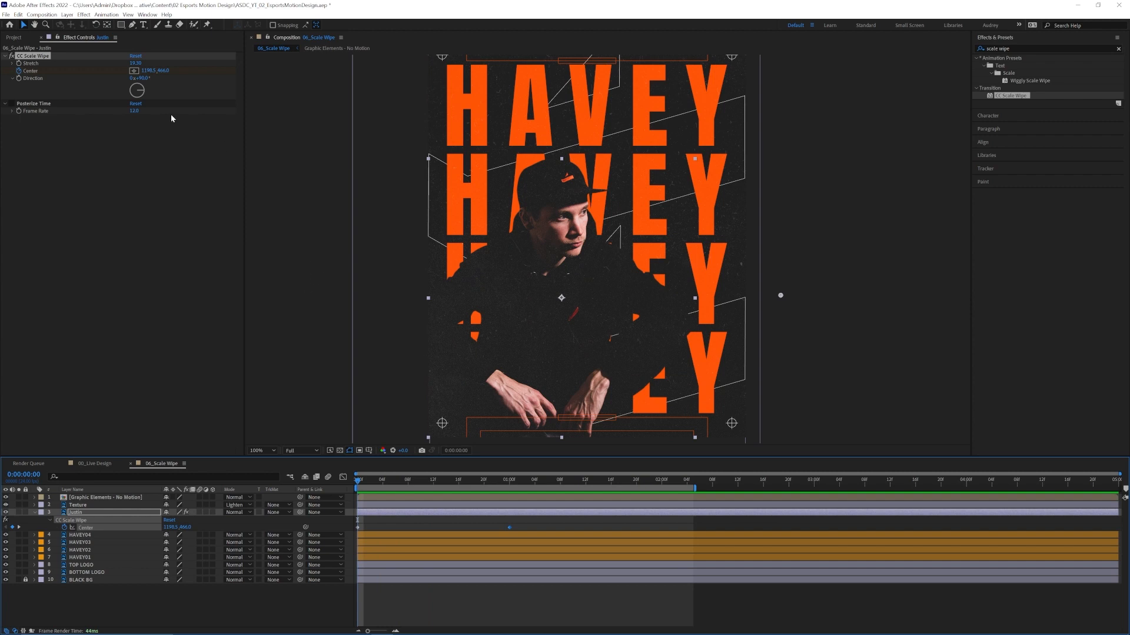
left_click_drag(141, 91, 133, 94)
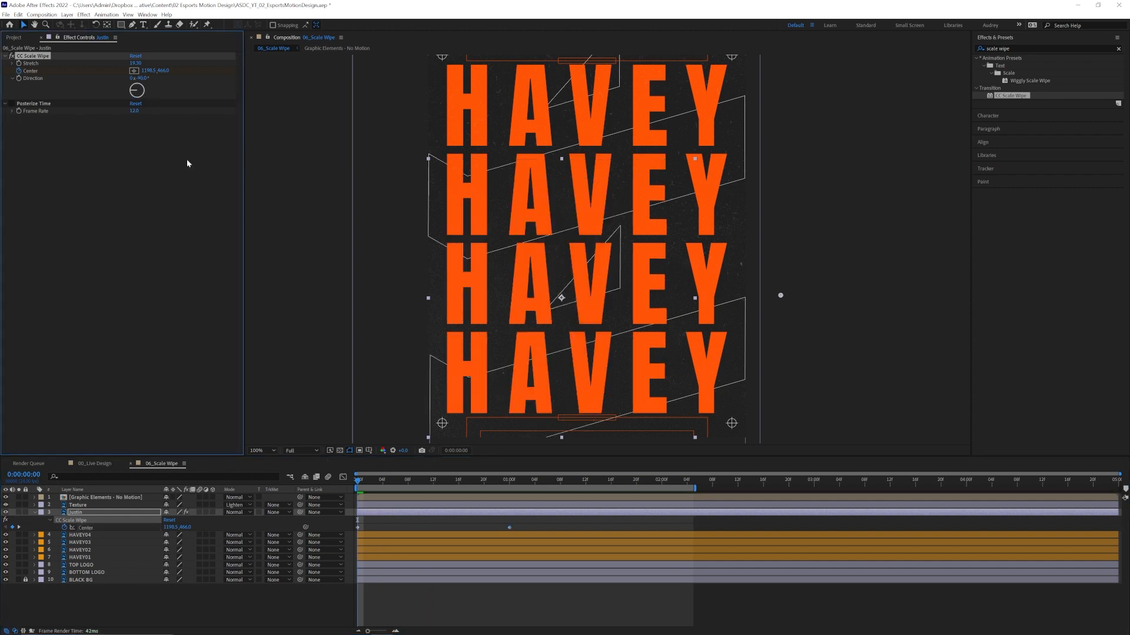
Increase the CC Scale Wipe Stretch and turn on Posterize Time on the player's photo layer, previewing the wipe.
left_click(374, 482)
left_click_drag(393, 487, 360, 502)
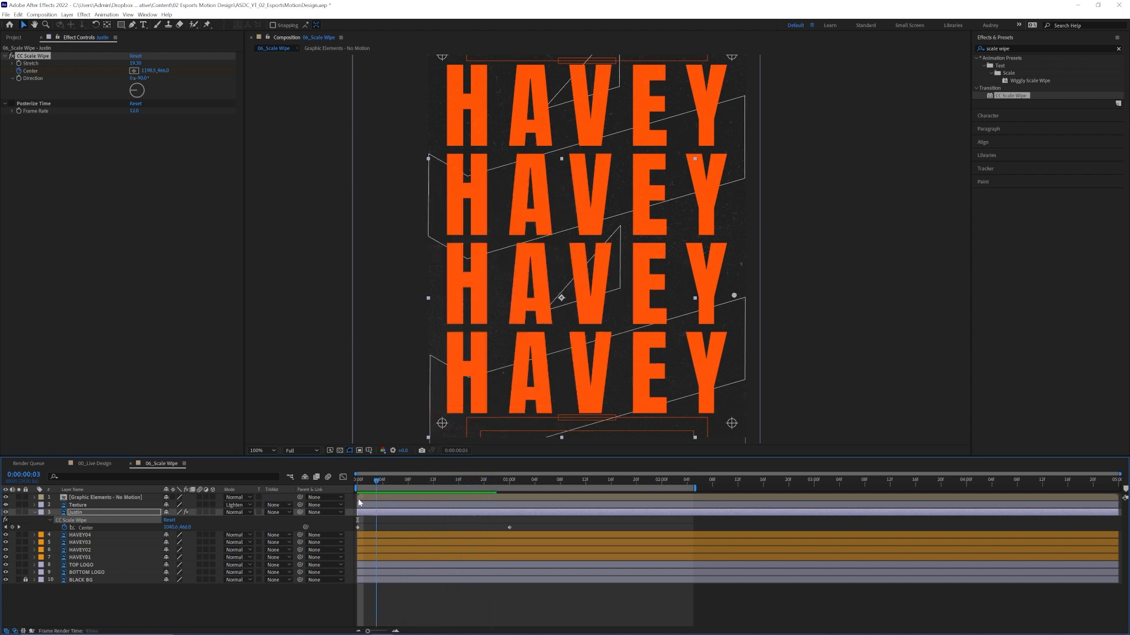
key("space")
key("space")
mouse_move(138, 63)
left_mouse_down()
mouse_move(547, 82)
mouse_move(108, 113)
mouse_move(180, 118)
left_mouse_up()
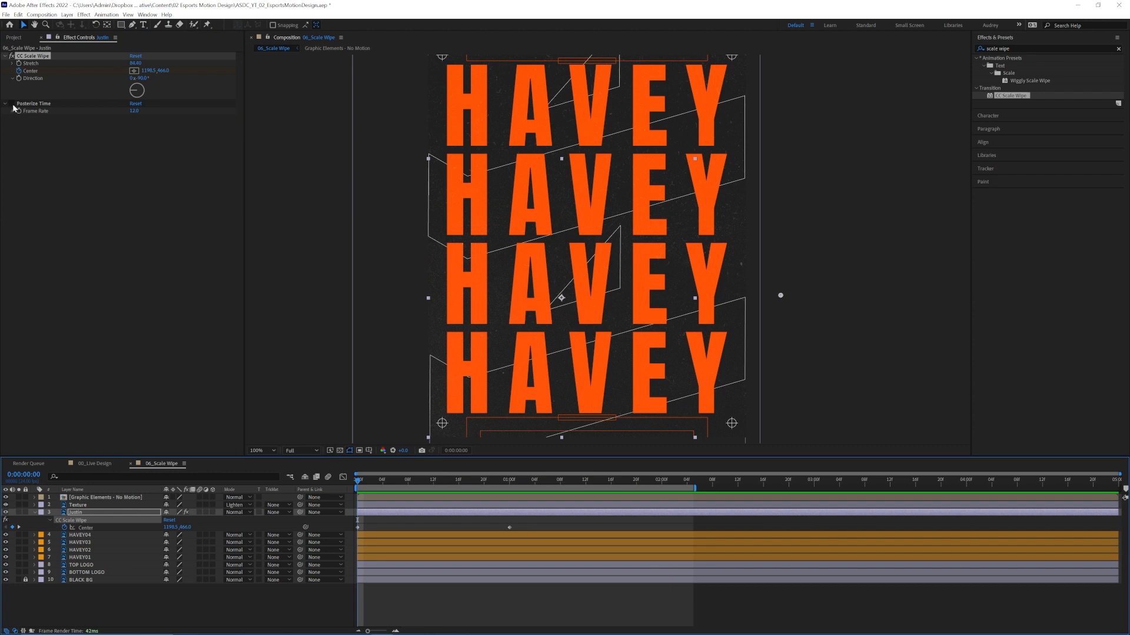
left_click(12, 104)
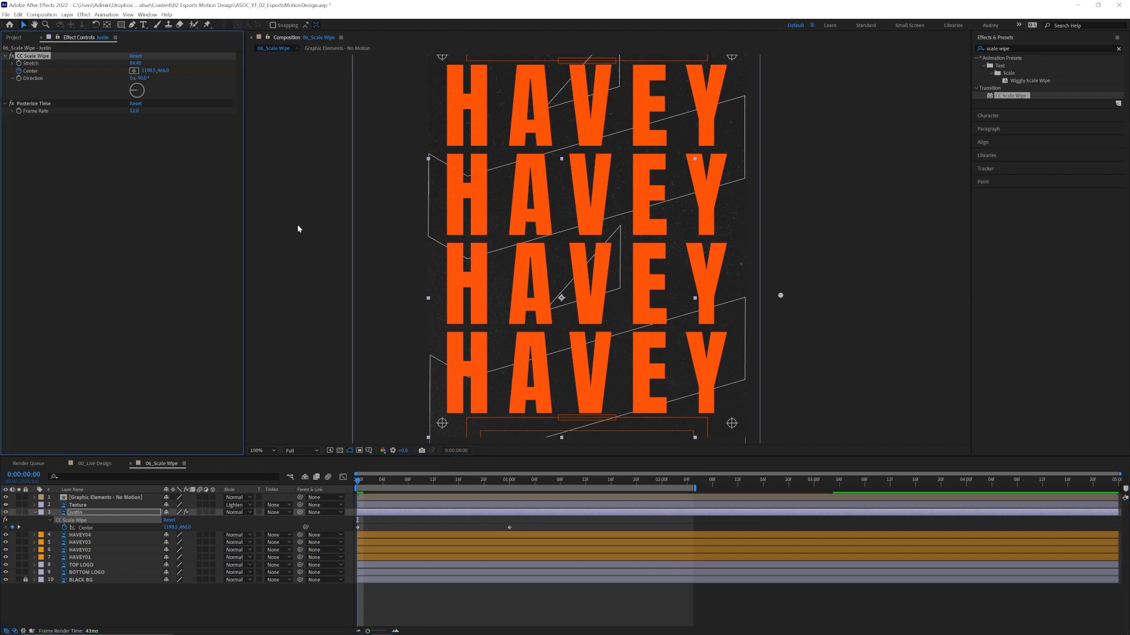
left_click_drag(430, 479, 355, 480)
key("space")
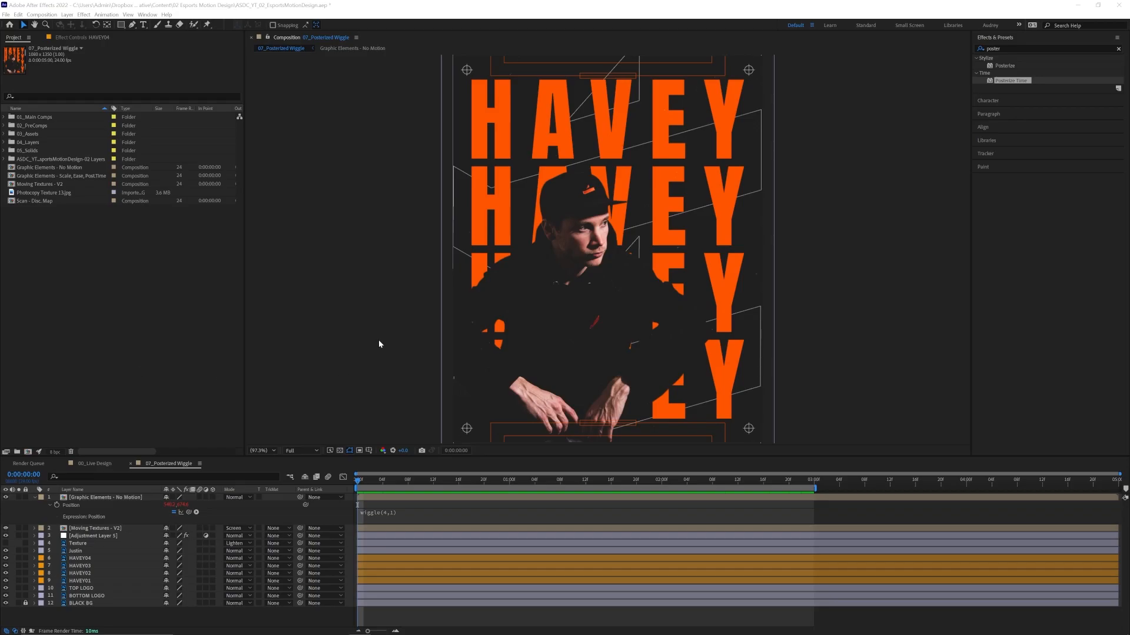
Preview the 07_Posterized Wiggle composition and examine the movement of the photo, graphic lines and logos up close.
left_click(379, 341)
key("space")
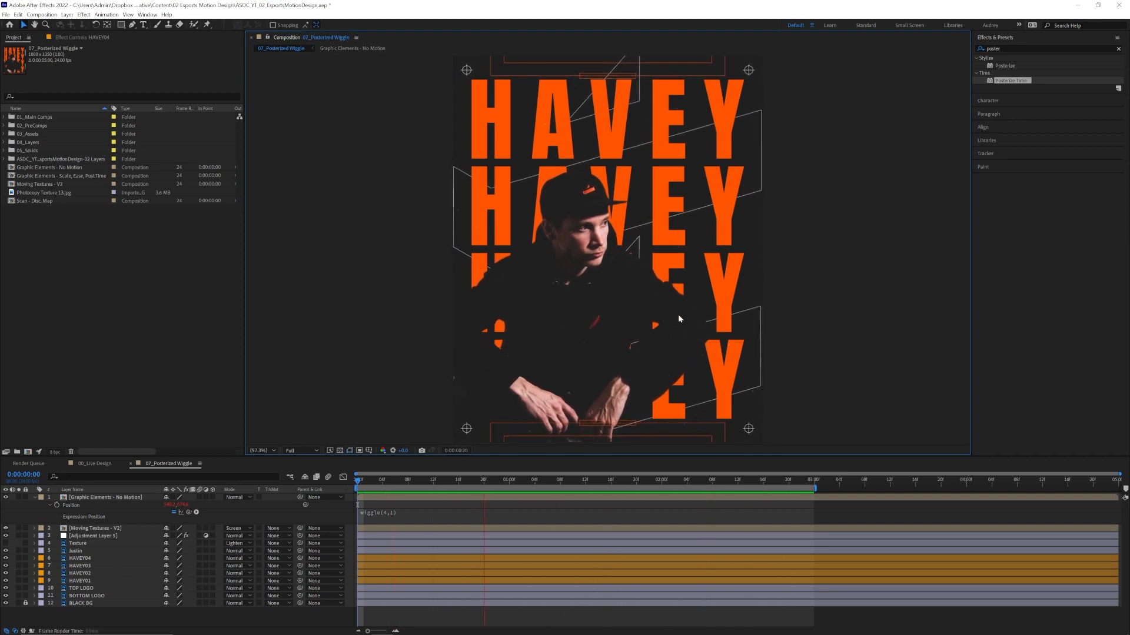
key("space")
scroll(683, 313, "up", 2)
key("space")
left_click_drag(795, 283, 713, 348)
key("space")
scroll(713, 348, "down", 1)
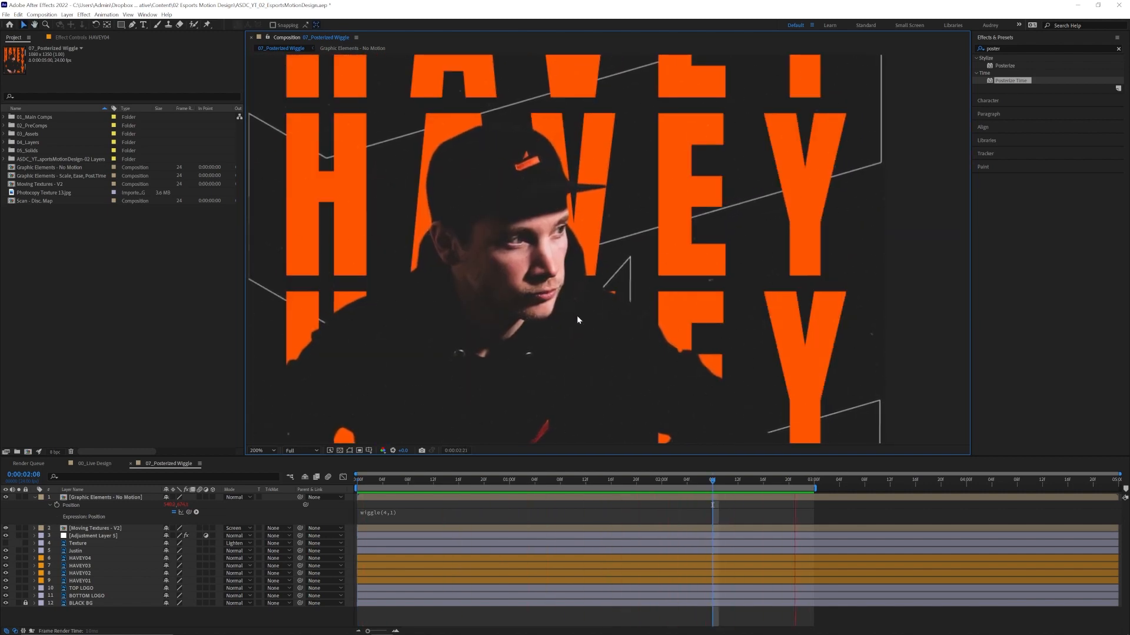
scroll(576, 316, "down", 1)
left_click_drag(588, 316, 570, 217)
key("space")
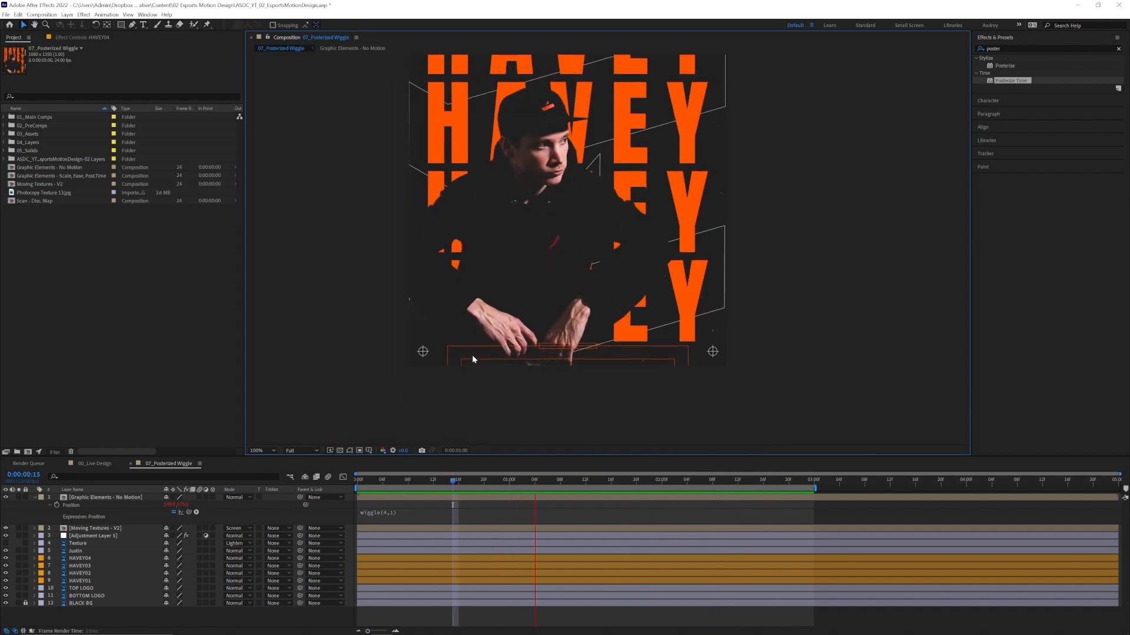
scroll(472, 354, "up", 1)
left_click_drag(532, 316, 532, 239)
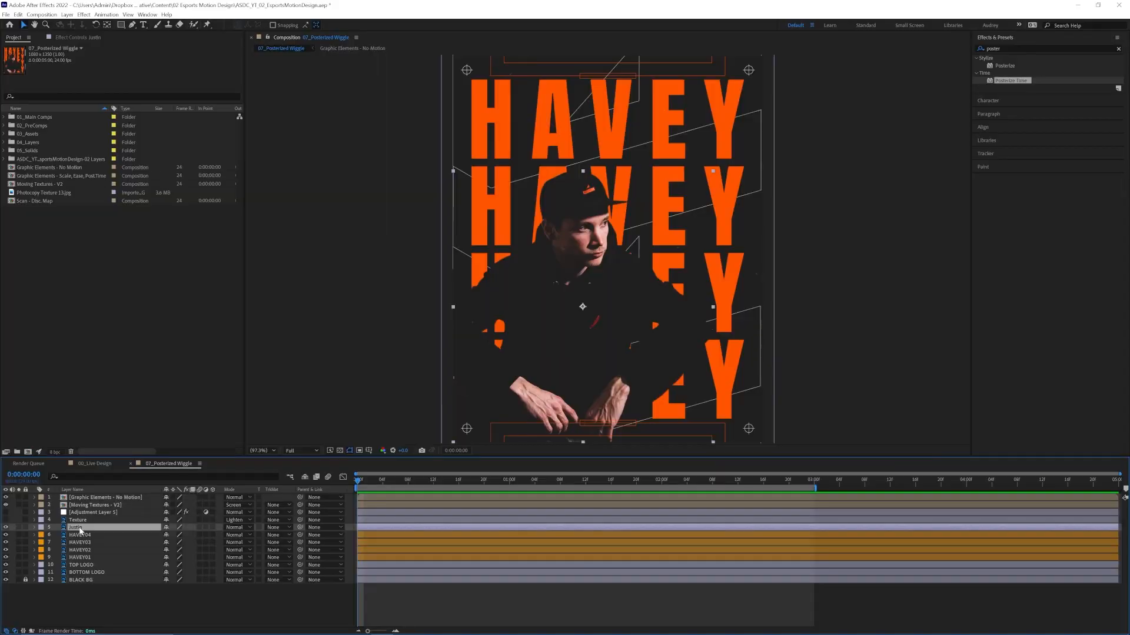
Add the expression wiggle(4,1) to the Position of the player's photo layer and preview the motion.
key("p")
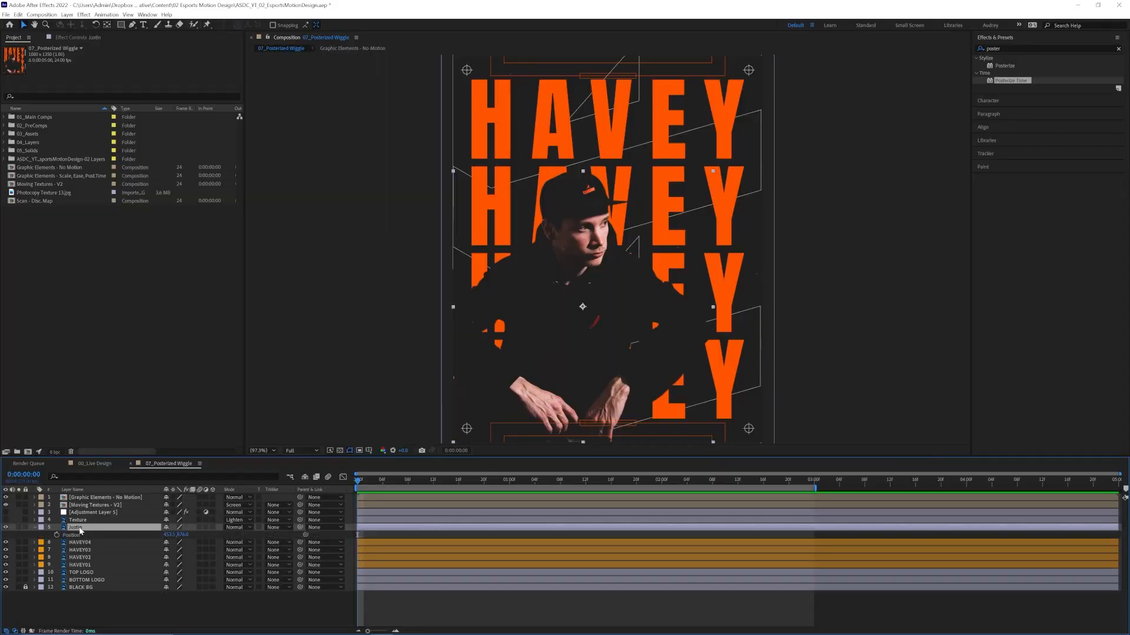
left_click(57, 536, "alt")
type("wi")
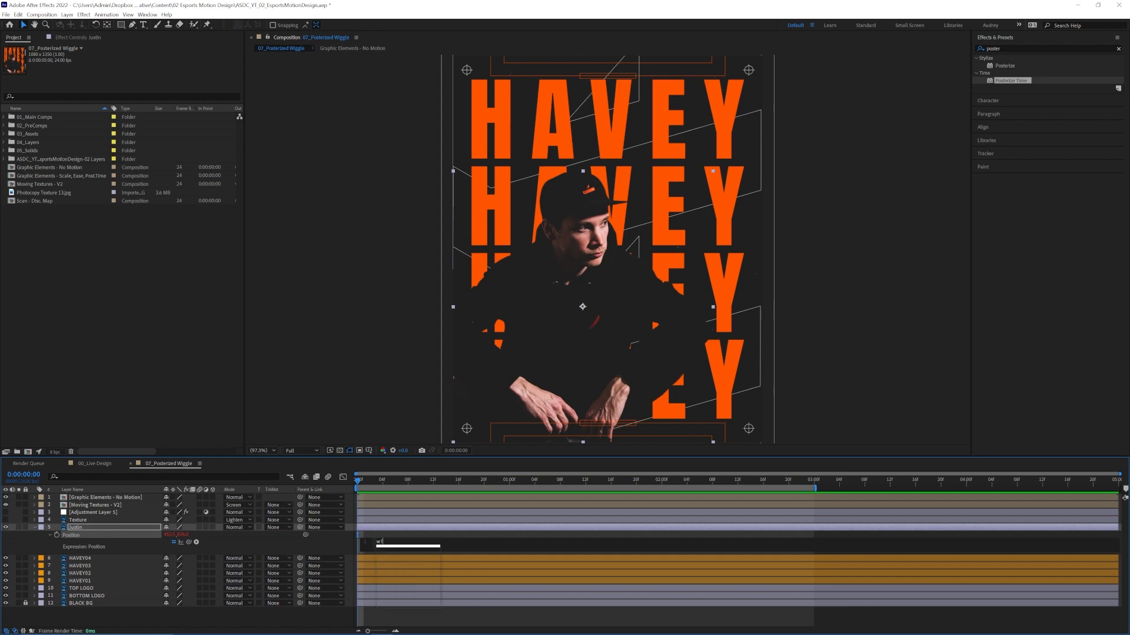
type("ggle")
key("Return")
left_click_drag(401, 483, 353, 484)
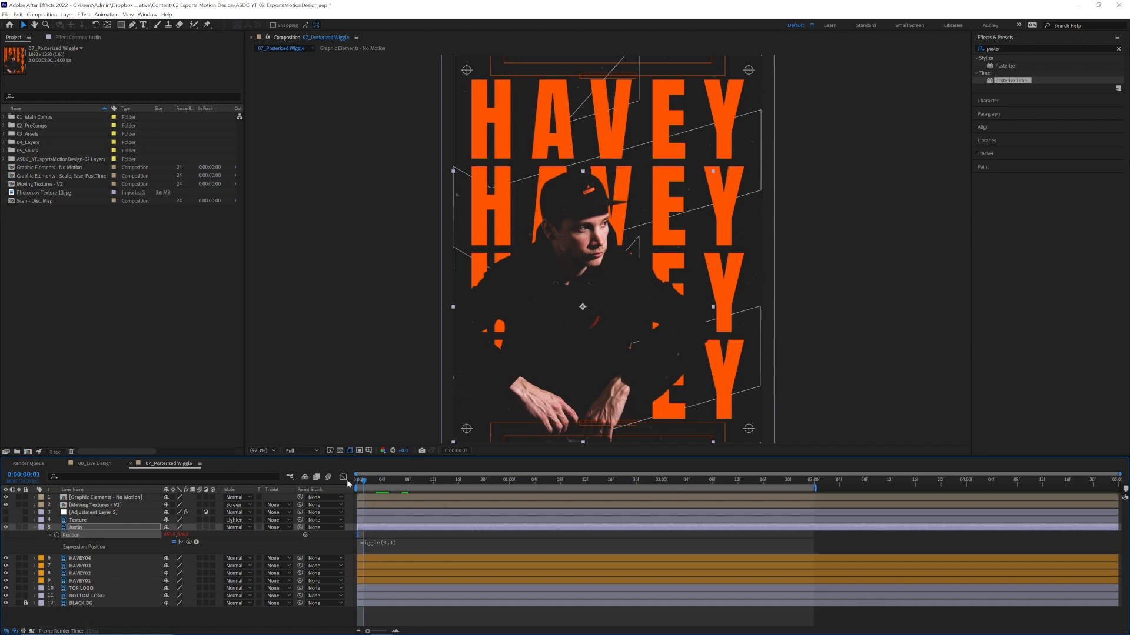
key("space")
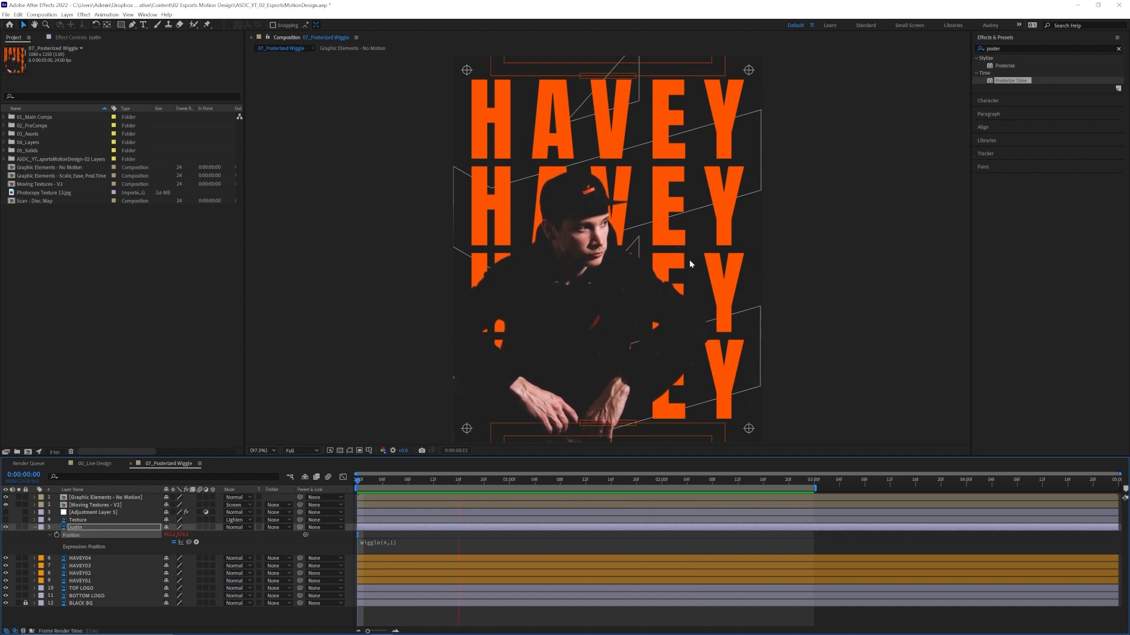
key("space")
left_click_drag(392, 488, 358, 488)
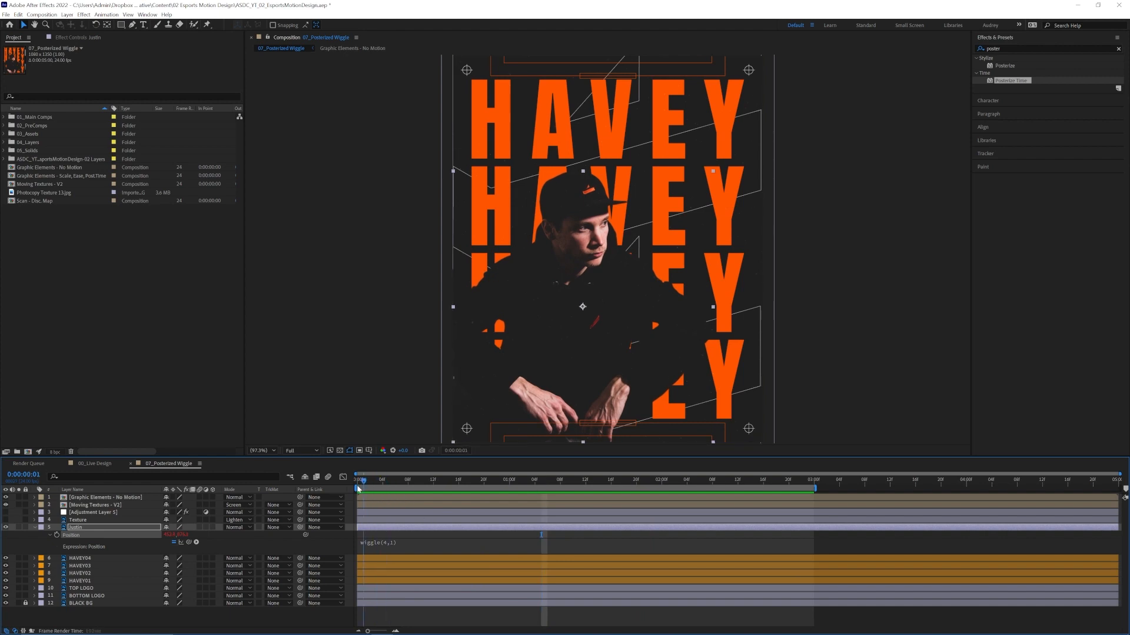
Copy the photo layer's wiggle(4,1) expression to the Position of the TOP LOGO and BOTTOM LOGO layers.
left_click(394, 545)
key("ctrl+c")
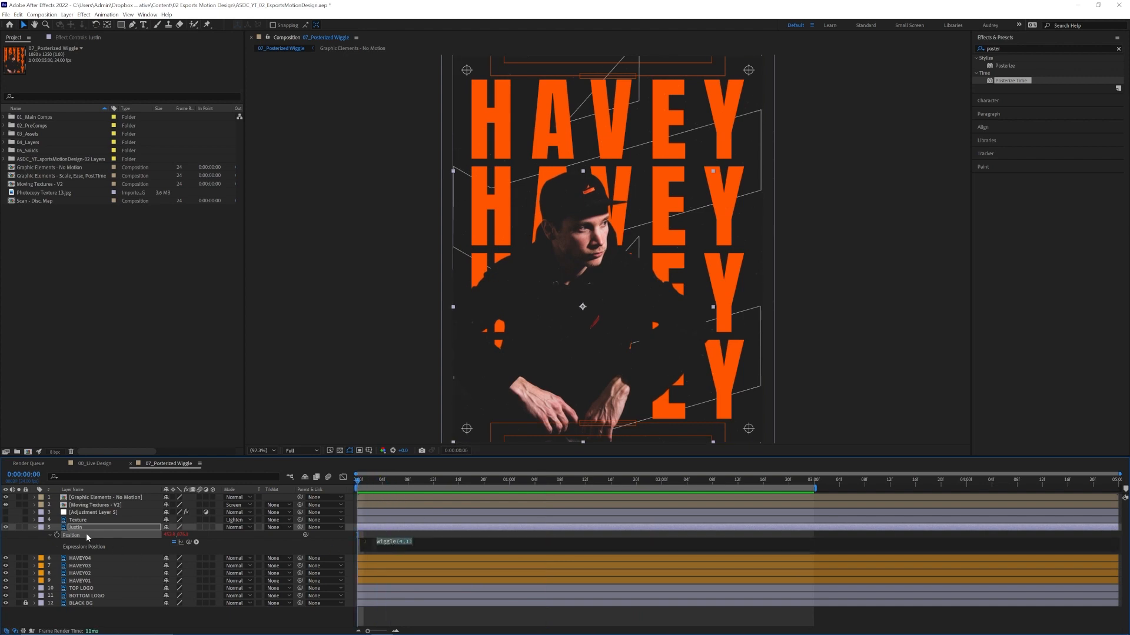
left_click(34, 527)
left_click(73, 565)
key("p")
left_click(56, 572, "alt")
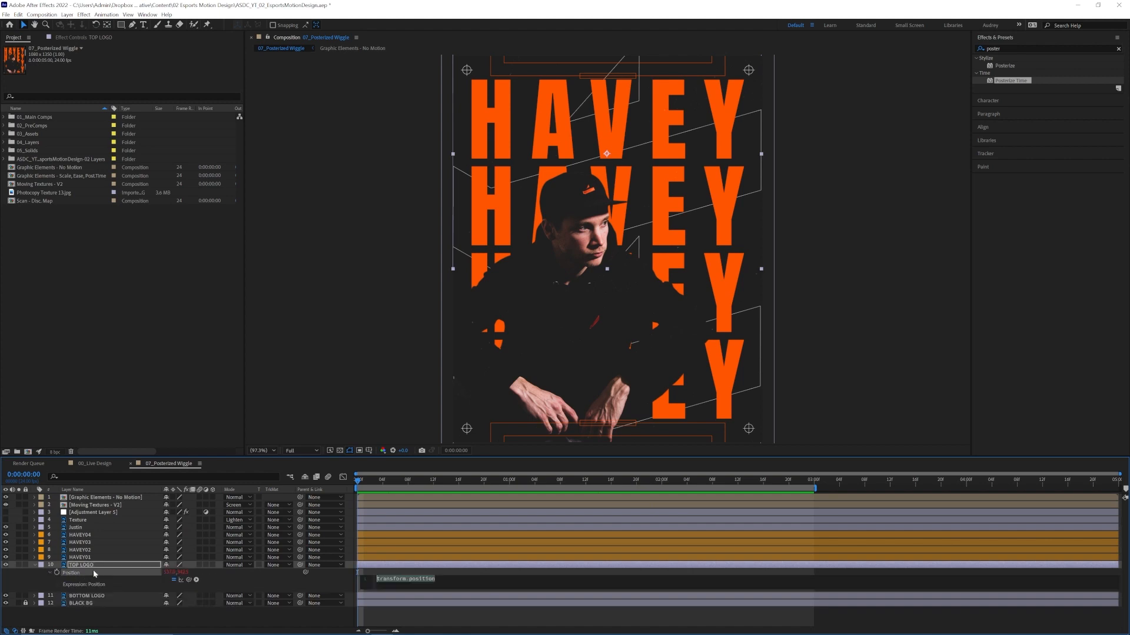
left_click(89, 597)
key("p")
left_click(57, 604, "alt")
key("ctrl+v")
left_click(35, 565)
left_click(34, 573)
Apply the wiggle(4,1) expression to the Position of the Graphic Elements - No Motion layer and preview it at close range.
left_click(94, 497)
key("p")
left_click(56, 505, "alt")
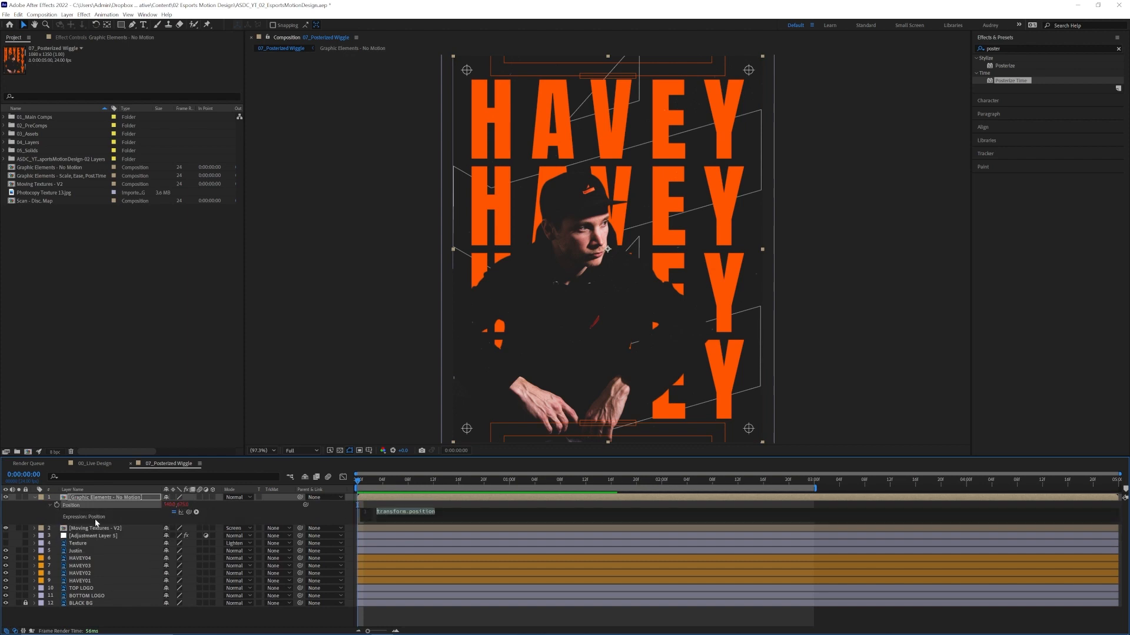
left_click(377, 482)
key("space")
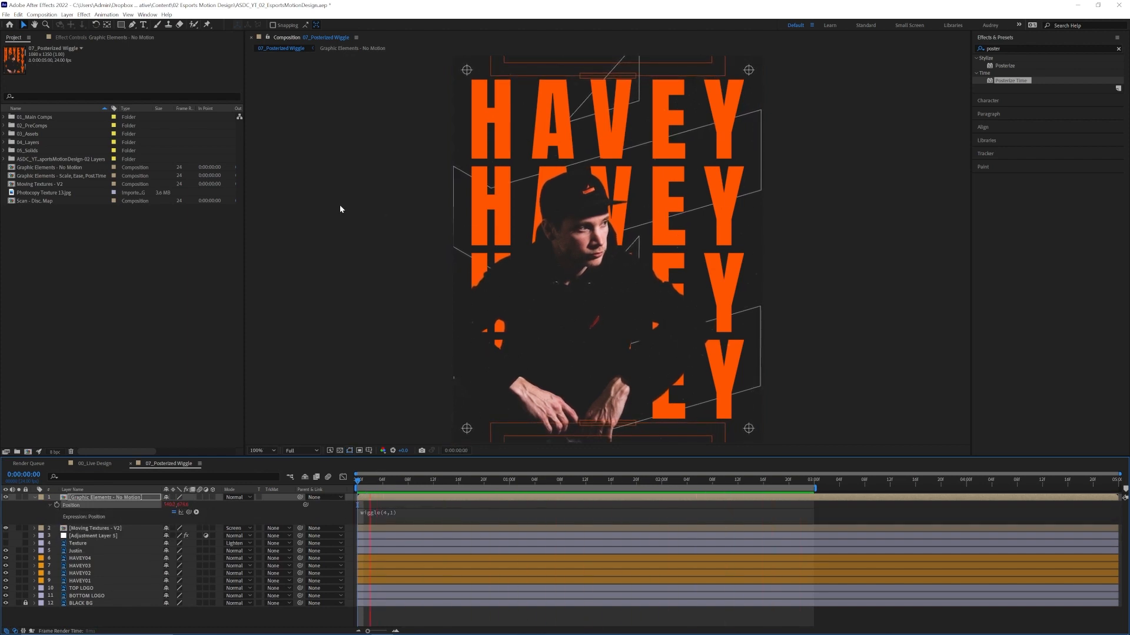
scroll(342, 204, "up", 1)
scroll(452, 182, "up", 1)
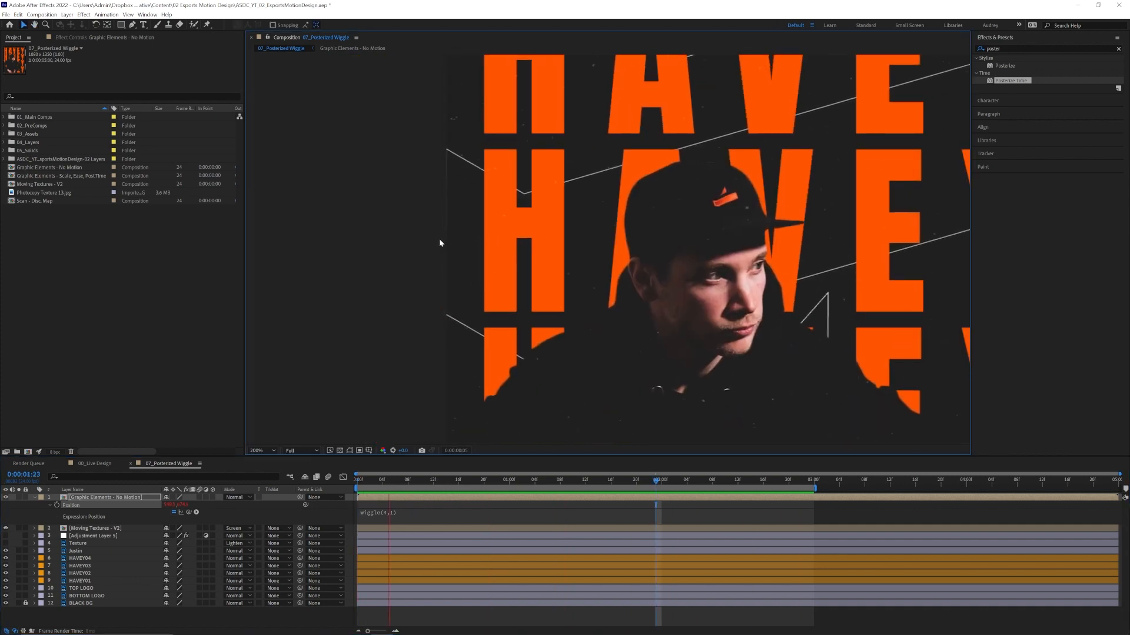
key("space")
scroll(538, 250, "down", 1)
left_click(274, 451)
left_click(267, 461)
Set the Scale of the TOP LOGO and BOTTOM LOGO layers to 96% and play the animation.
left_click(132, 596)
left_click(143, 589, "shift")
key("s")
left_click(175, 596)
type("96")
key("Return")
key("space")
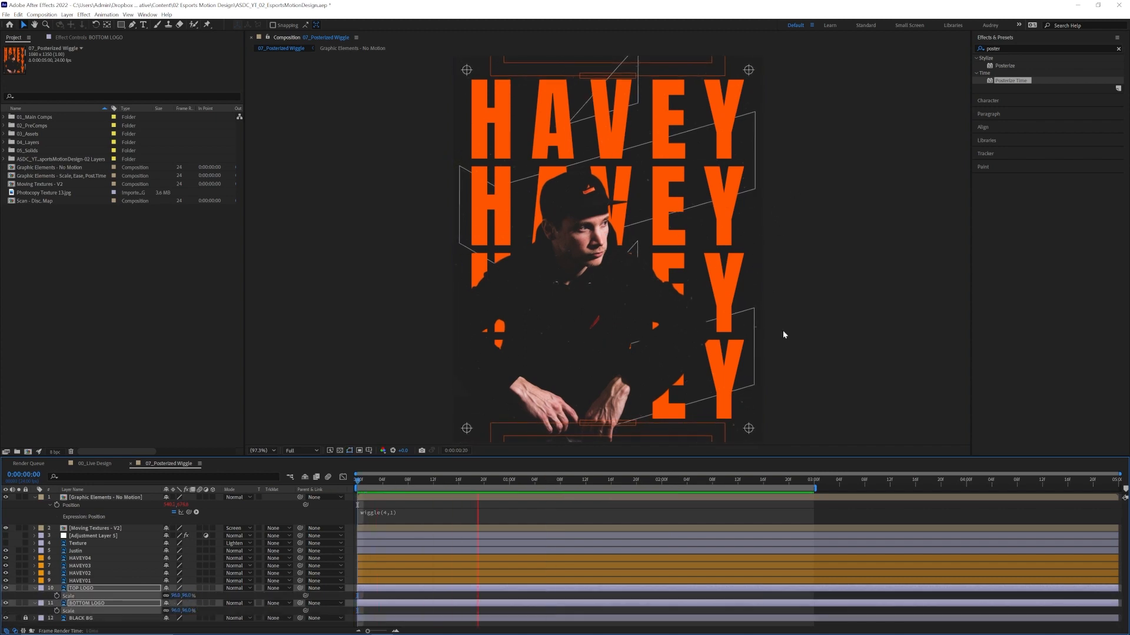
Turn on the Posterize Time adjustment layer, check its Frame Rate and preview the posterized wiggle.
left_click(82, 536)
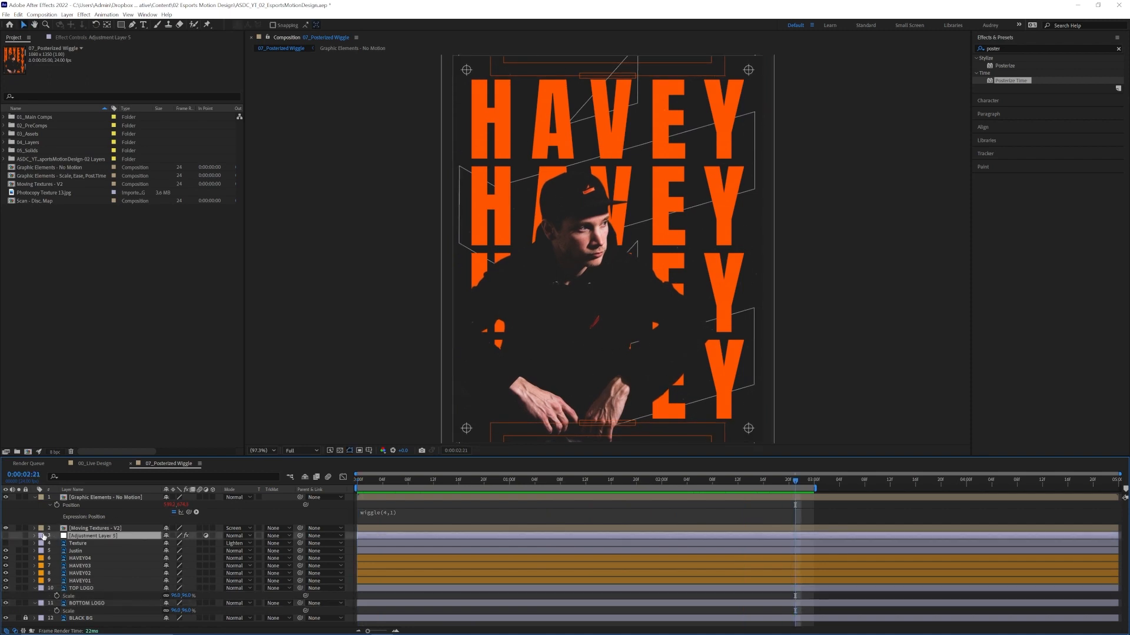
left_click(112, 36)
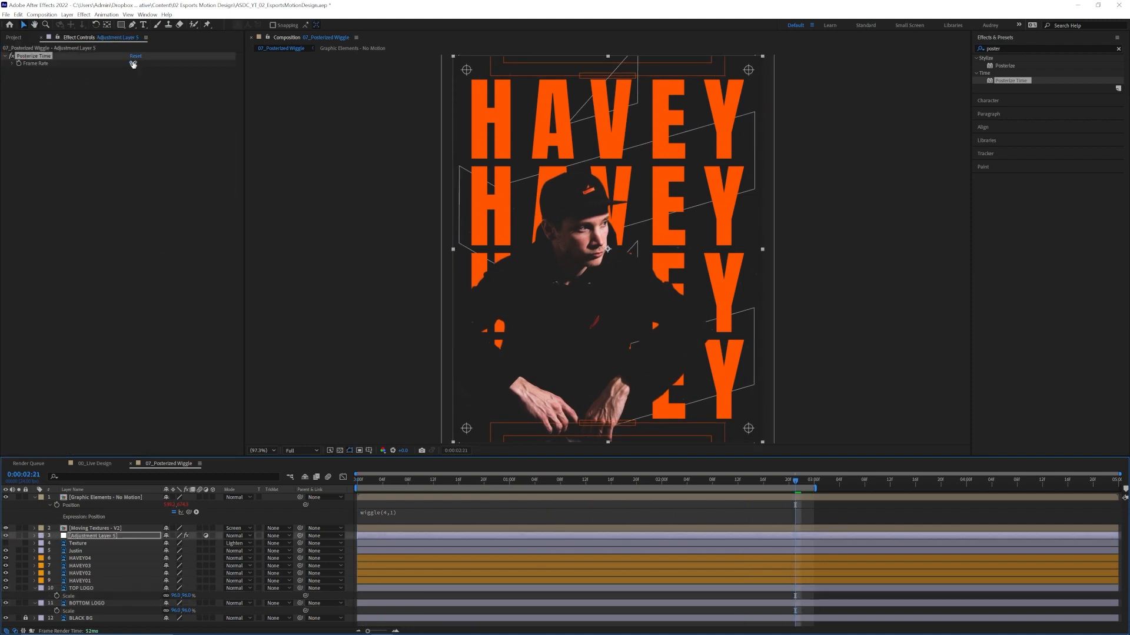
left_click(133, 64)
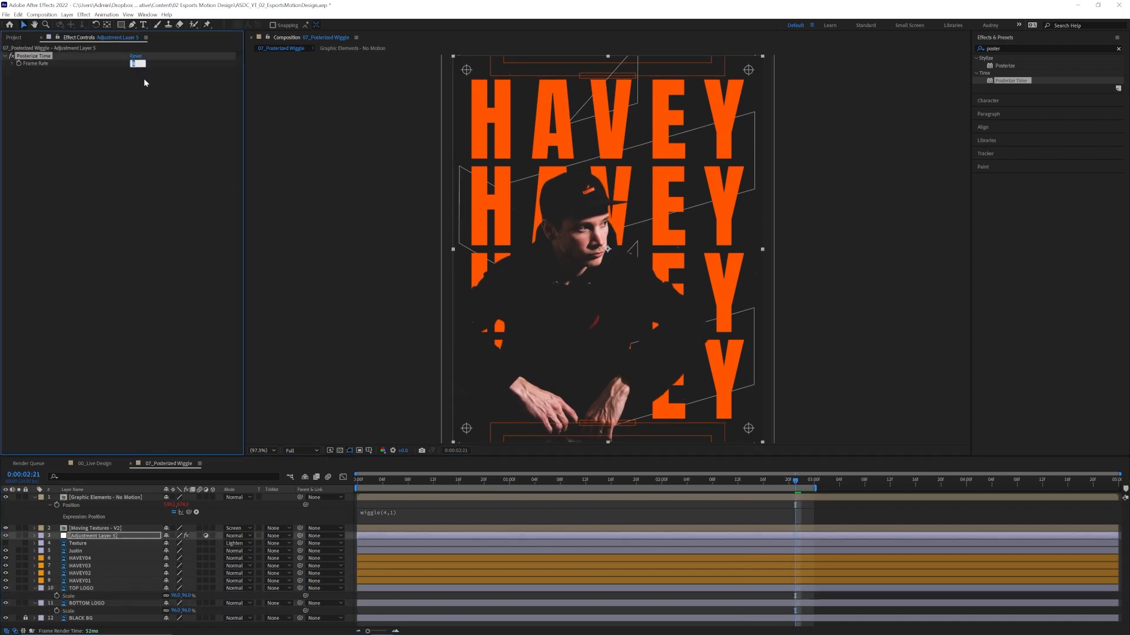
left_click(156, 112)
left_click(341, 482)
key("space")
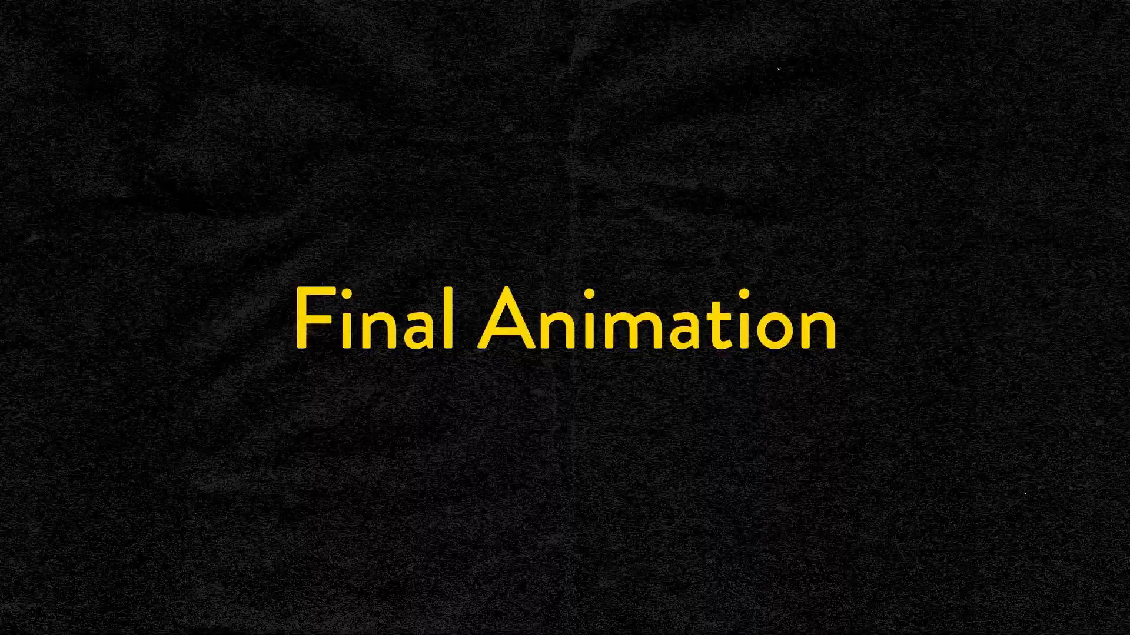